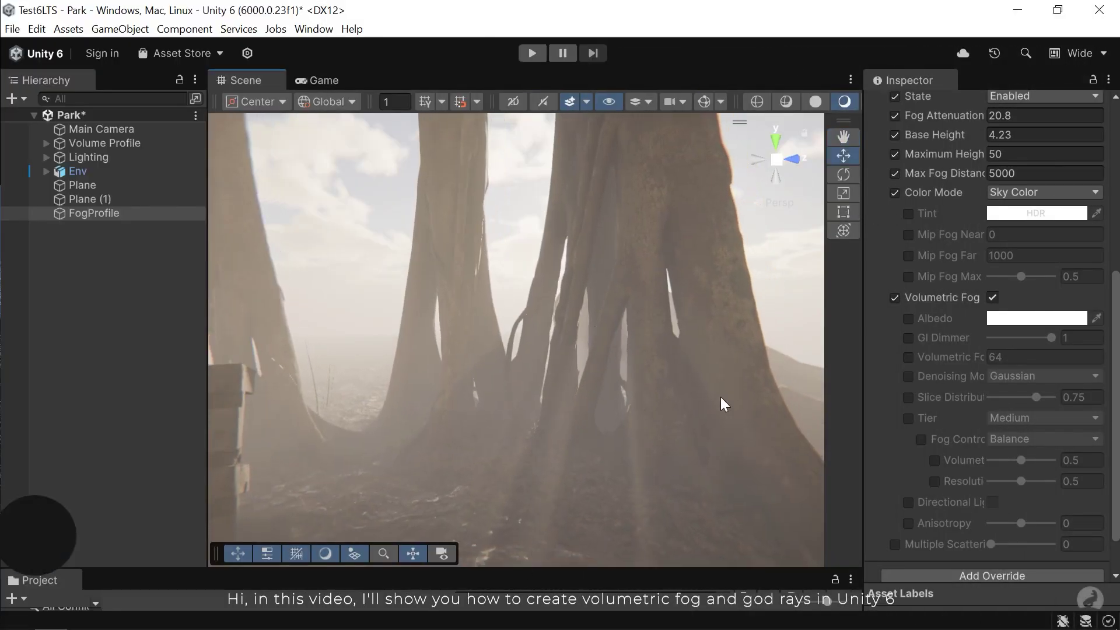
Examine the park scene's atmosphere close up between the tree trunks and from far outside the environment
middle_drag(625, 394, 1093, 380)
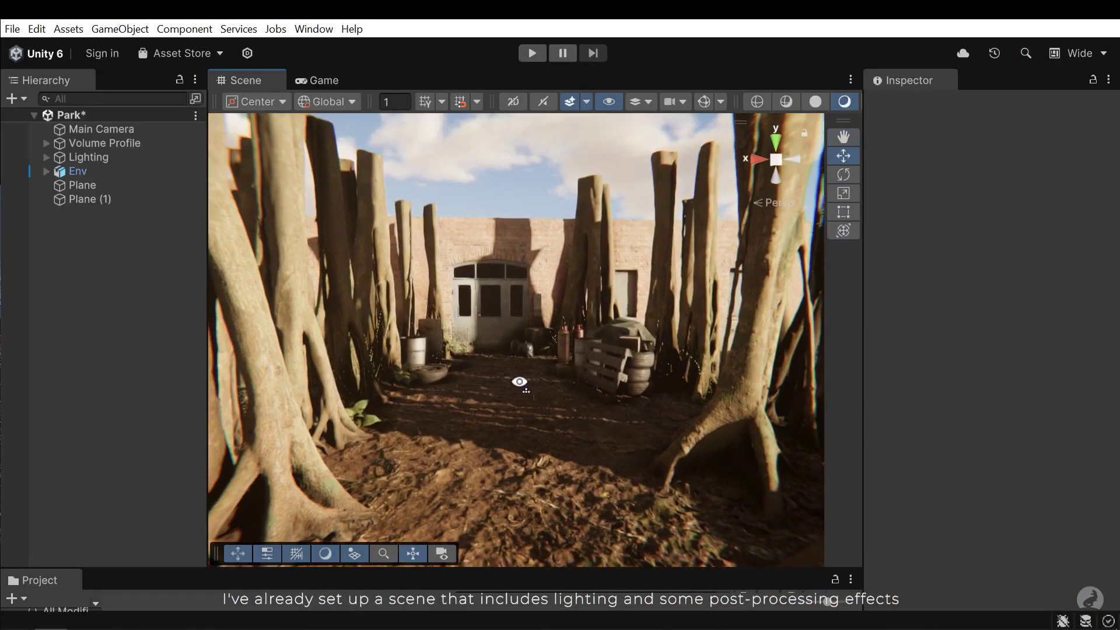
right_drag(519, 383, 450, 330)
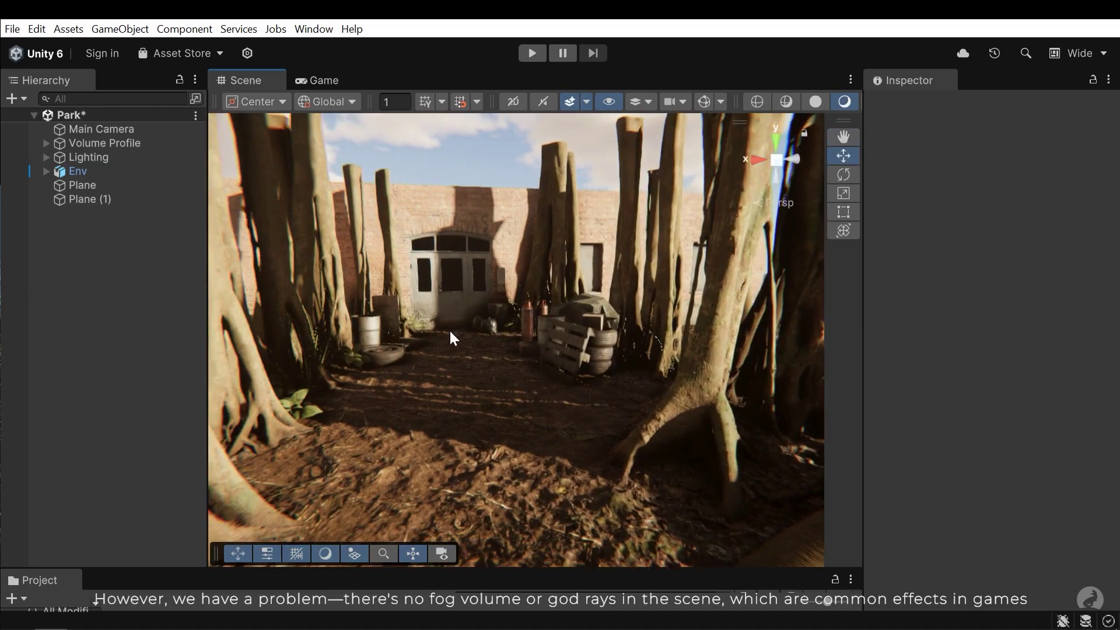
middle_drag(450, 330, 473, 285)
right_drag(473, 300, 408, 289)
middle_drag(425, 289, 361, 346)
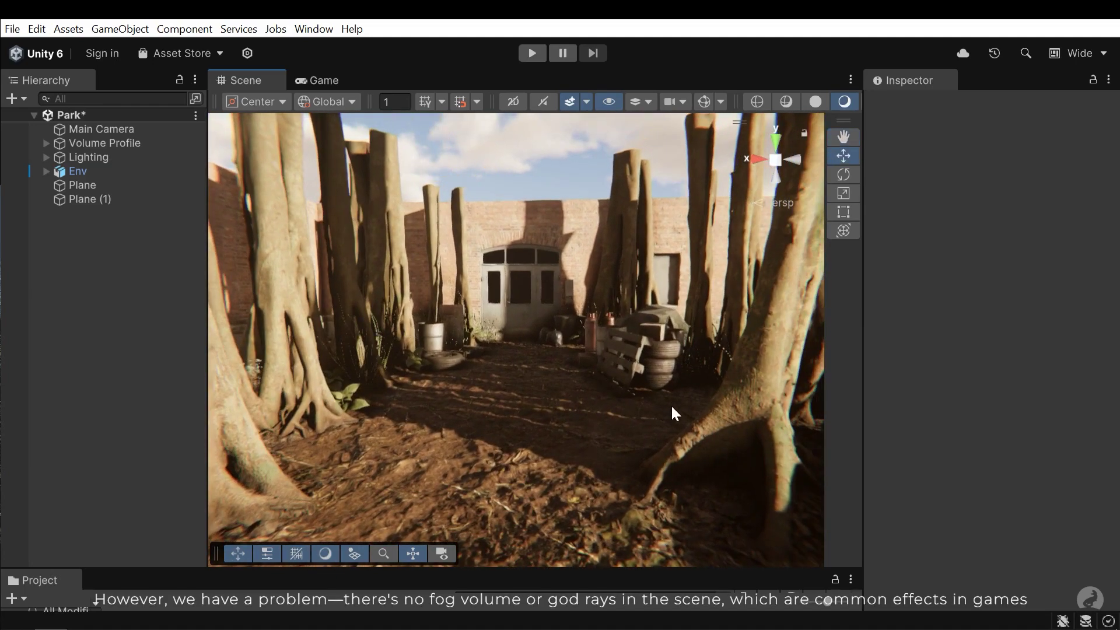
scroll(671, 329, down, 5)
mouse_move(653, 358)
right_down()
mouse_move(642, 377)
mouse_move(625, 357)
mouse_move(635, 362)
right_up()
scroll(636, 365, down, 4)
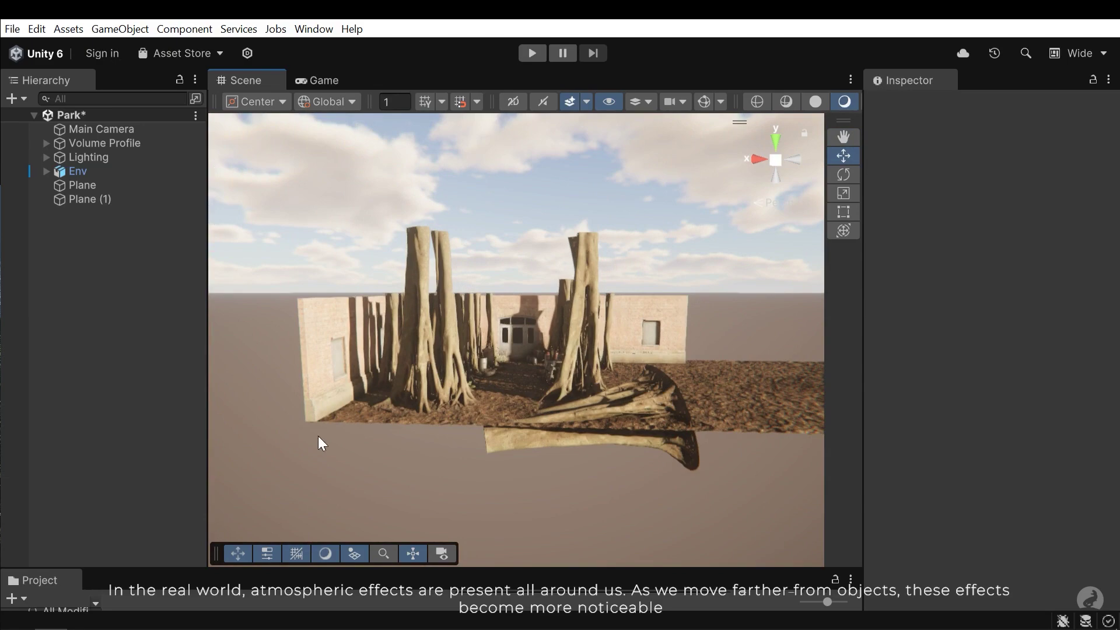
scroll(708, 386, up, 8)
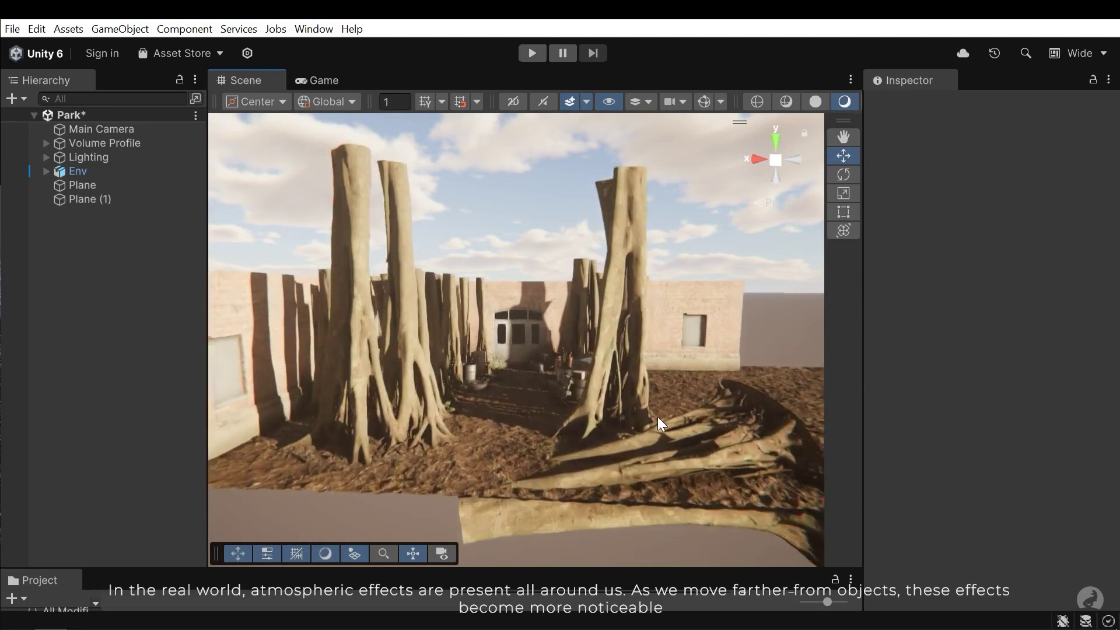
middle_drag(625, 422, 651, 367)
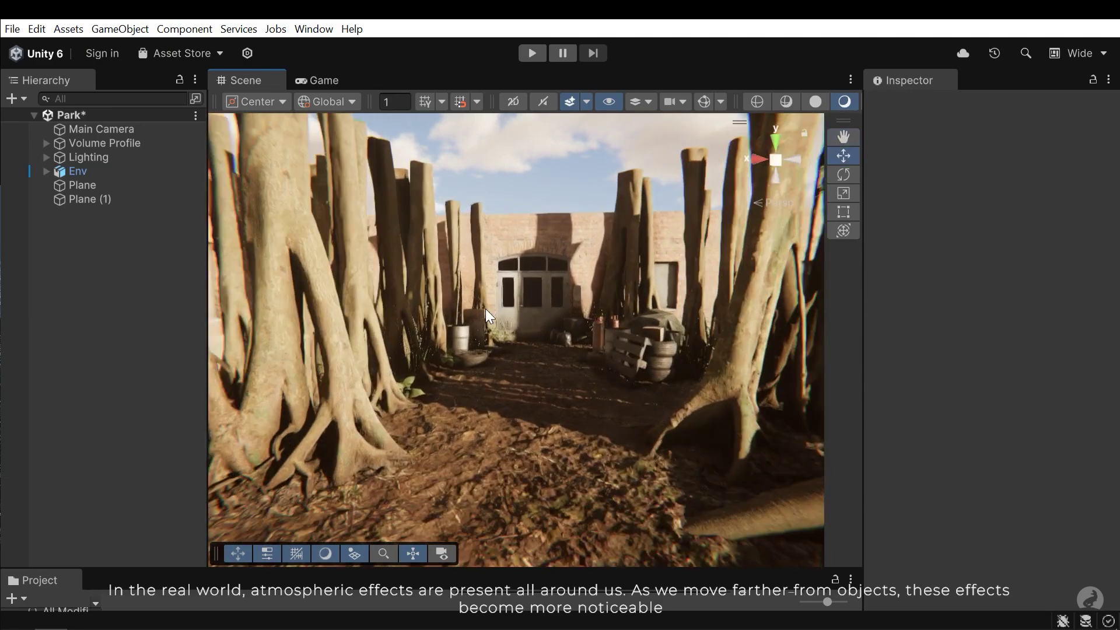
right_drag(524, 407, 581, 371)
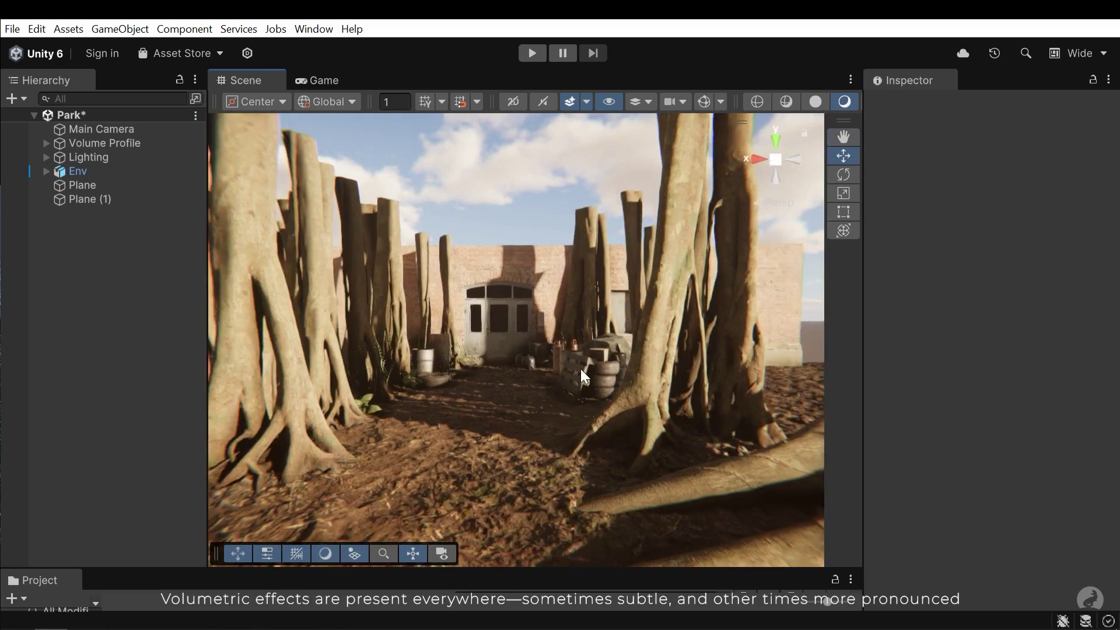
middle_drag(581, 371, 620, 378)
right_drag(620, 378, 781, 266)
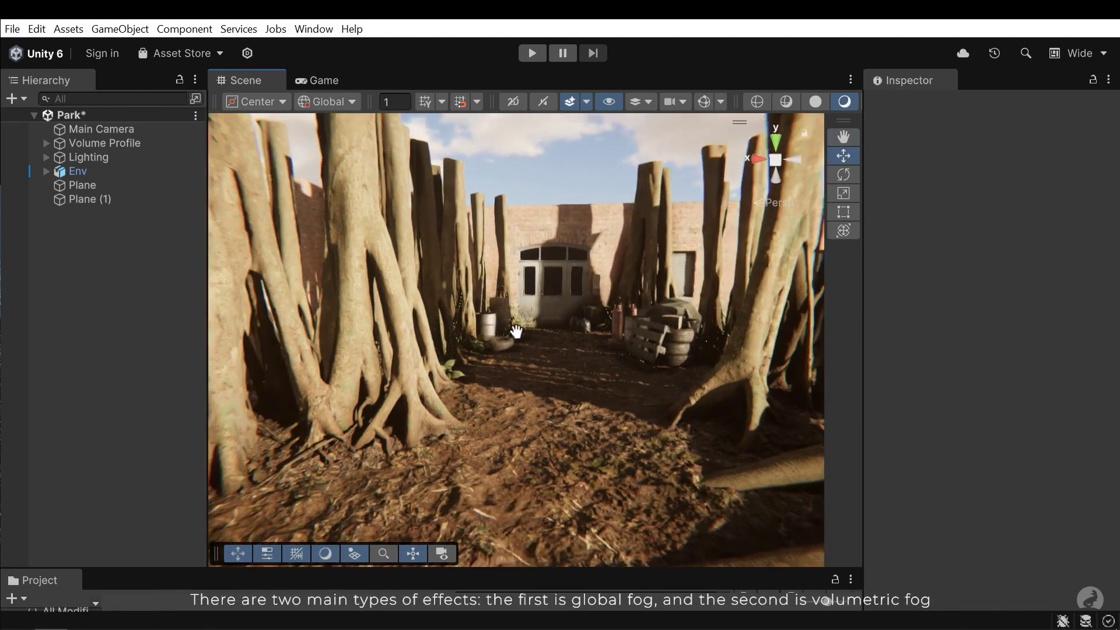
middle_drag(517, 332, 542, 334)
right_drag(542, 334, 526, 314)
middle_drag(526, 313, 607, 378)
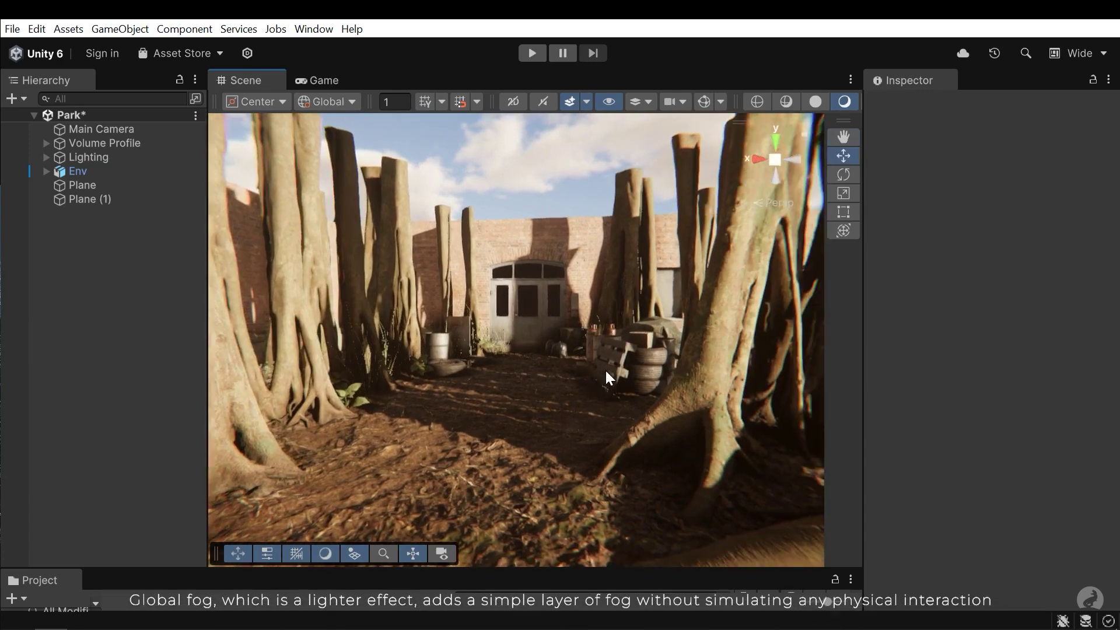
scroll(606, 372, down, 10)
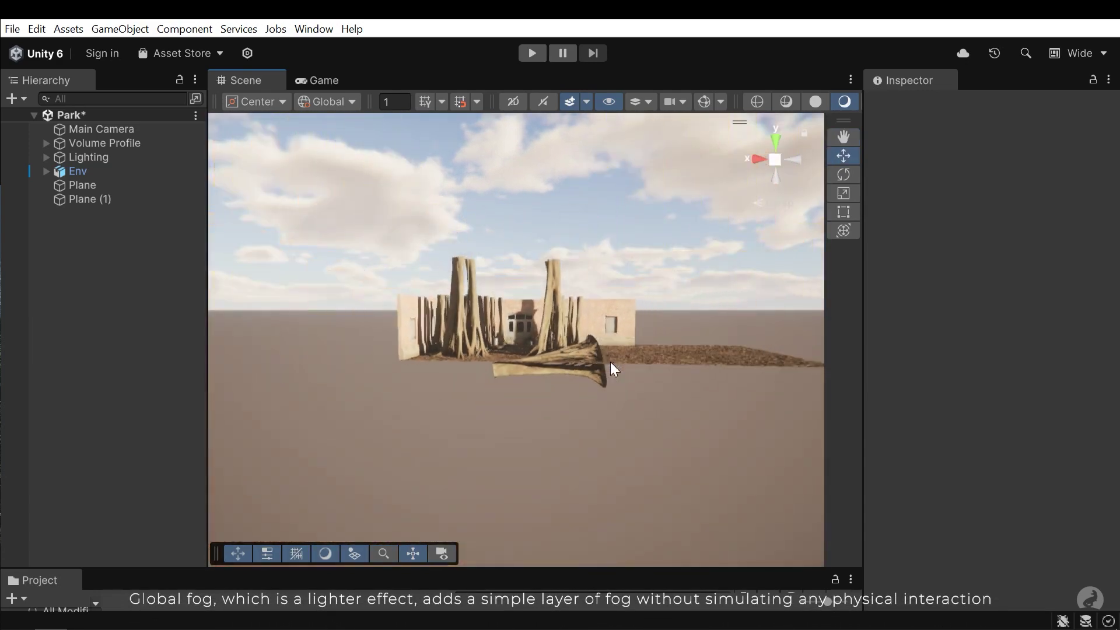
scroll(612, 356, down, 4)
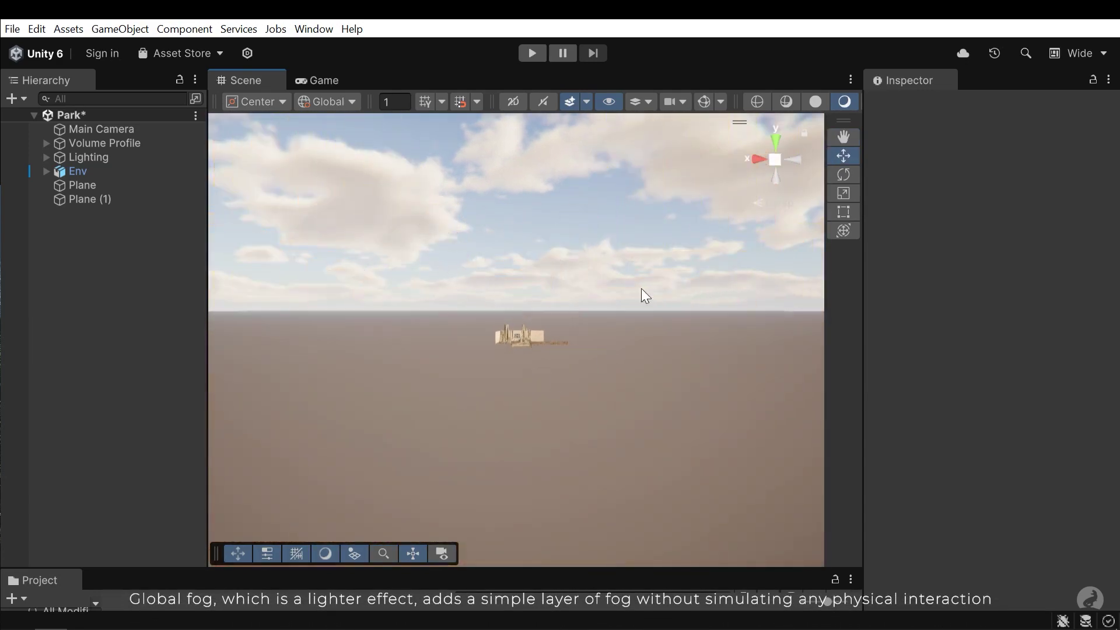
scroll(516, 344, down, 3)
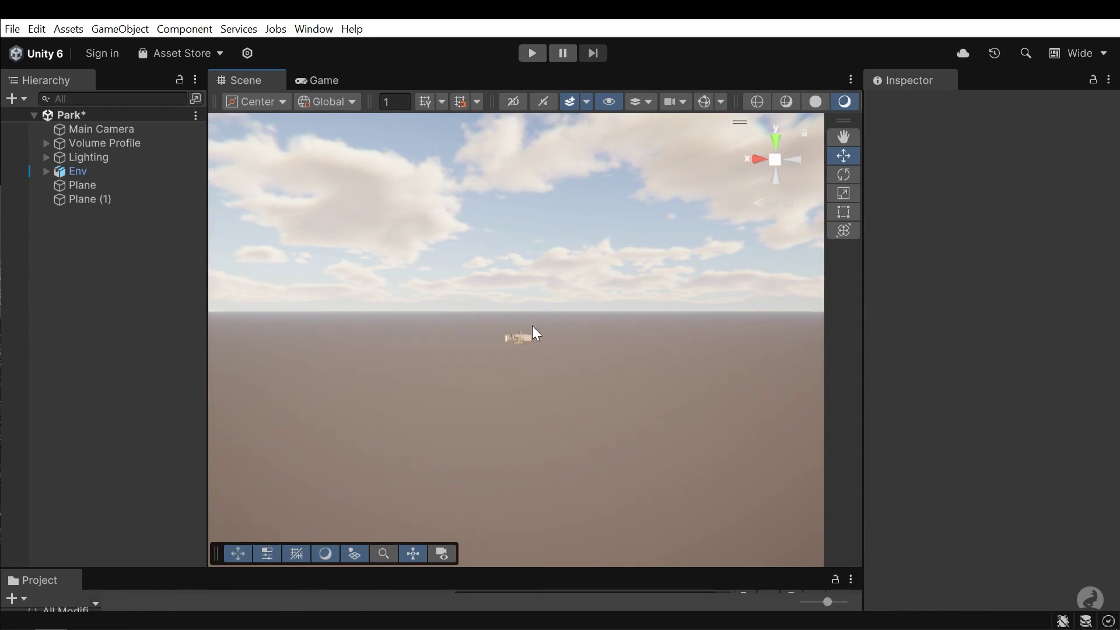
scroll(537, 358, up, 6)
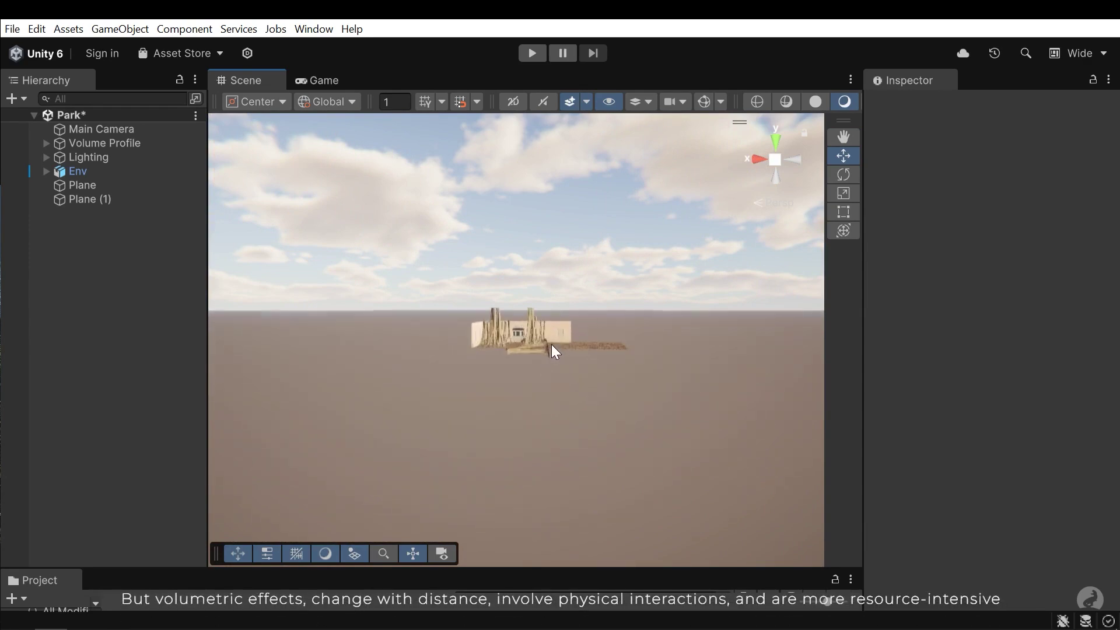
scroll(558, 349, up, 10)
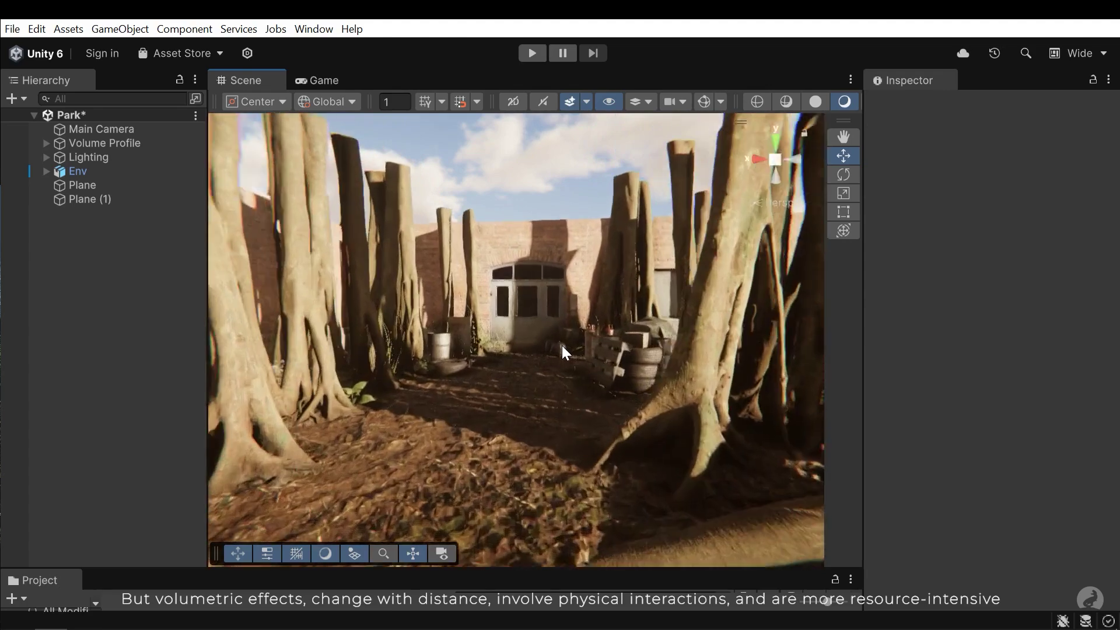
scroll(574, 370, up, 2)
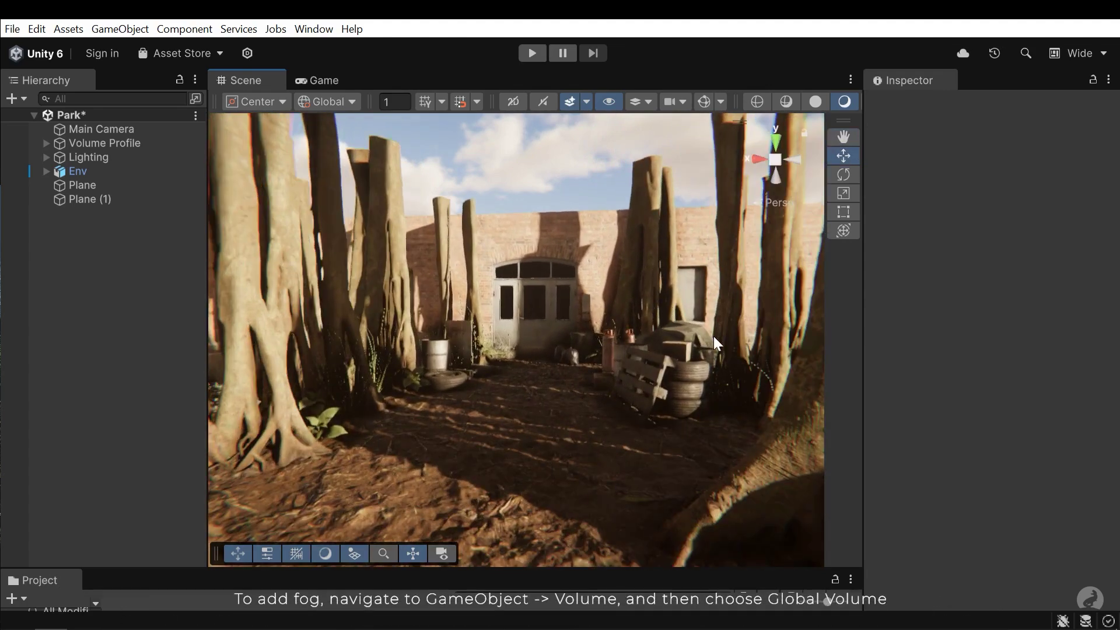
Add a global volume named FogProfile to the scene and create a new volume profile for it
click(116, 32)
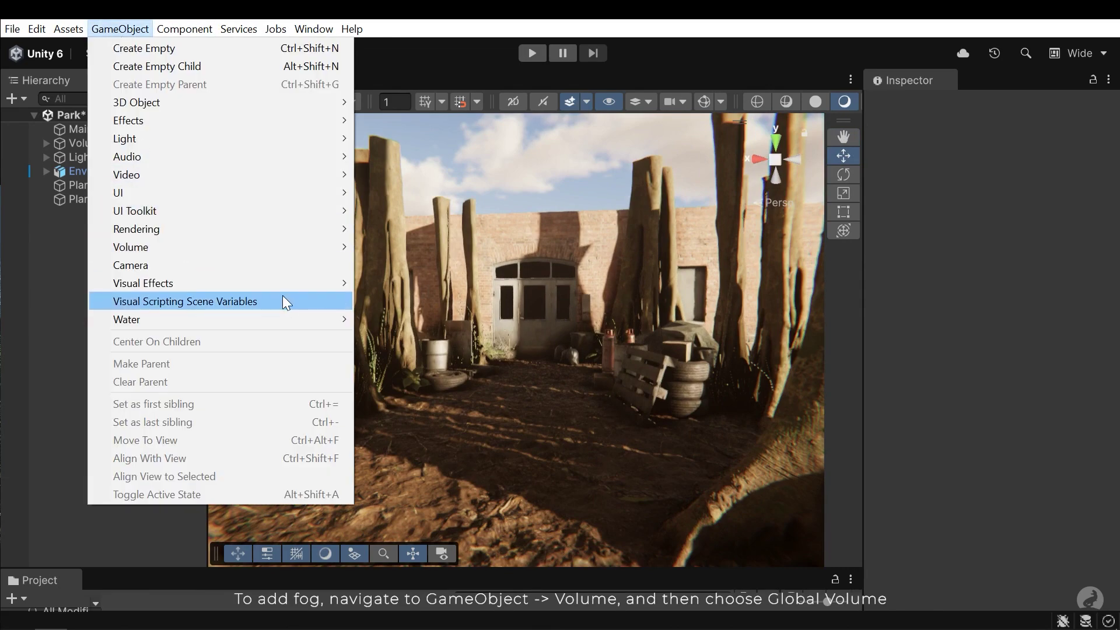
mouse_move(263, 247)
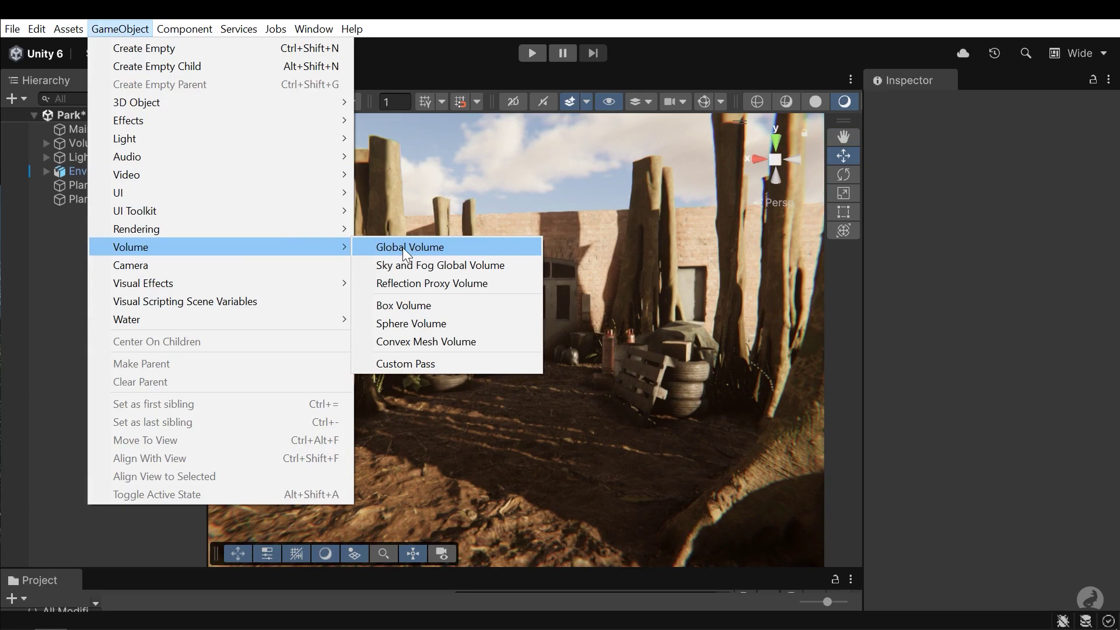
click(402, 248)
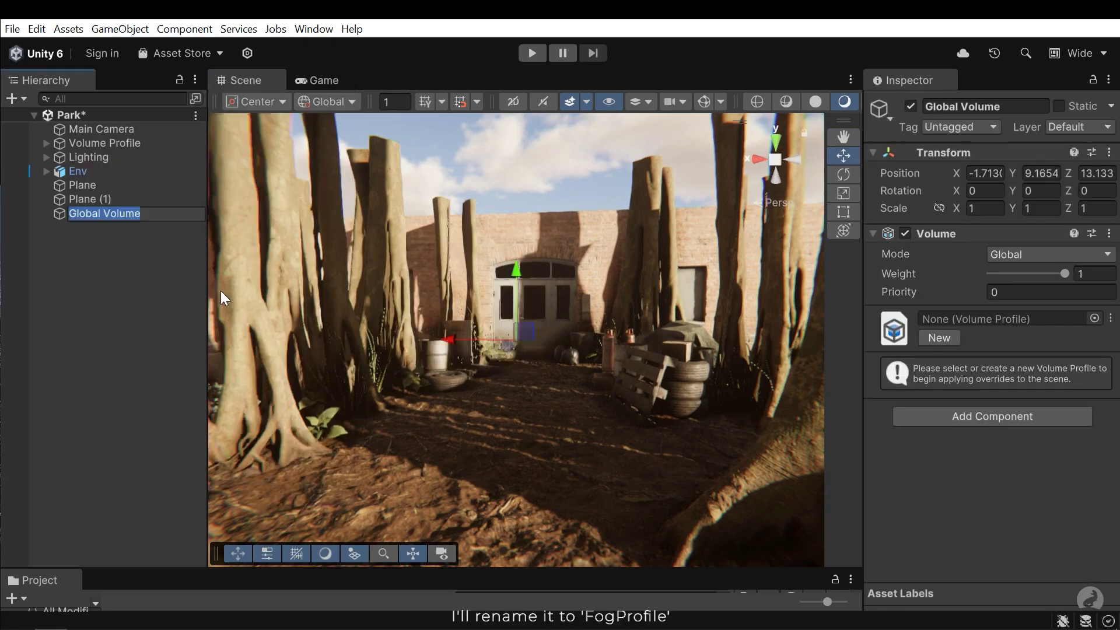
text(FogProfile)
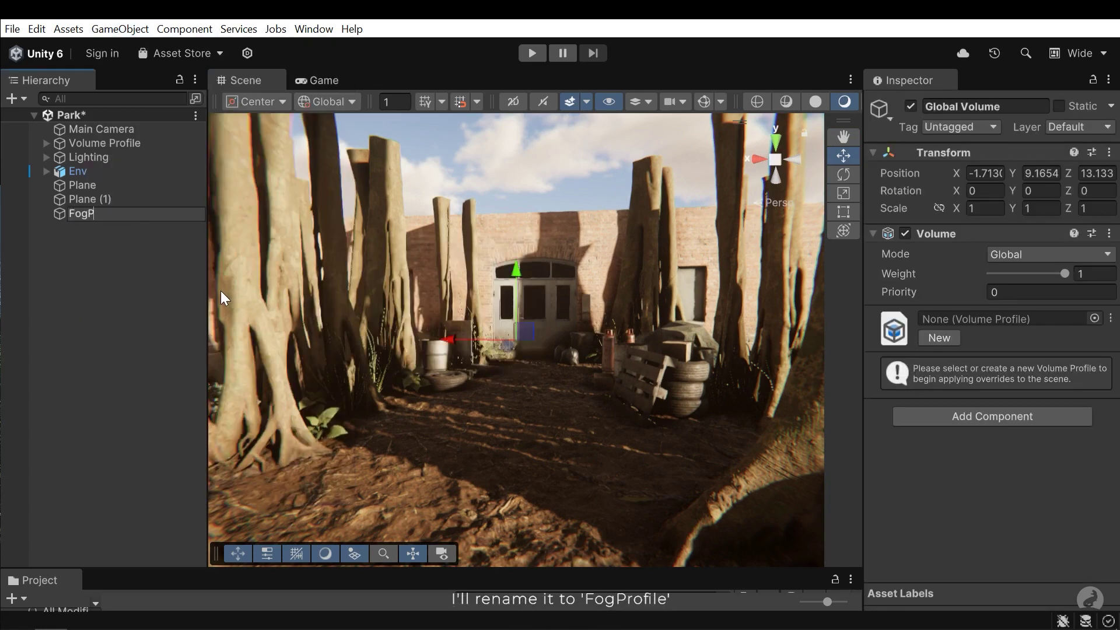
key(Return)
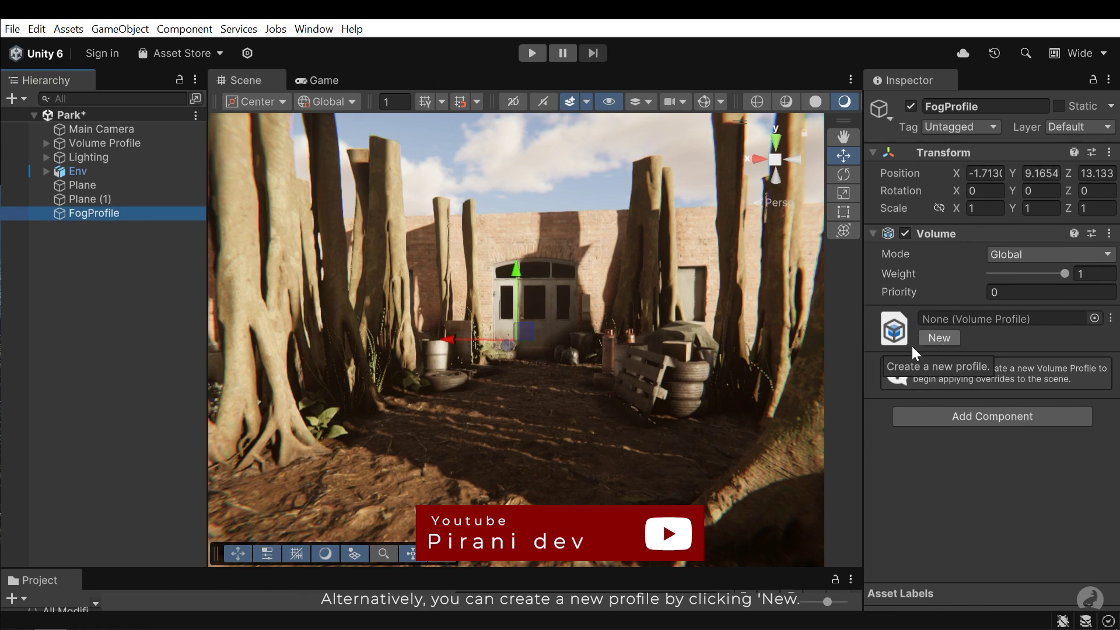
click(956, 338)
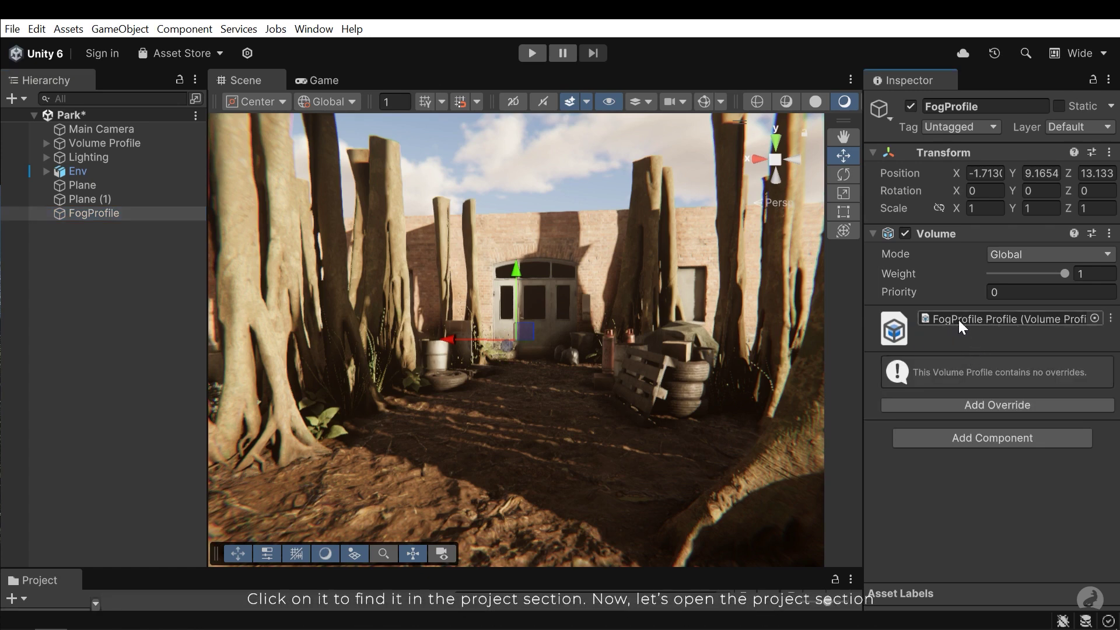
Enlarge the Project window and locate the FogProfile volume's profile asset in the Park folder
click(965, 320)
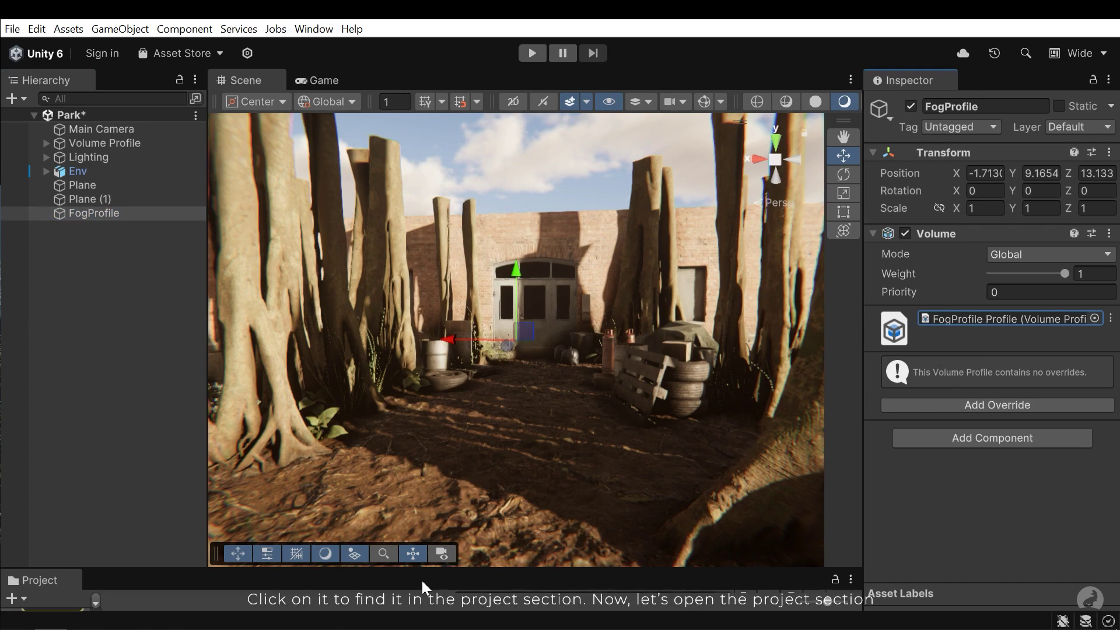
drag(457, 569, 491, 383)
click(491, 382)
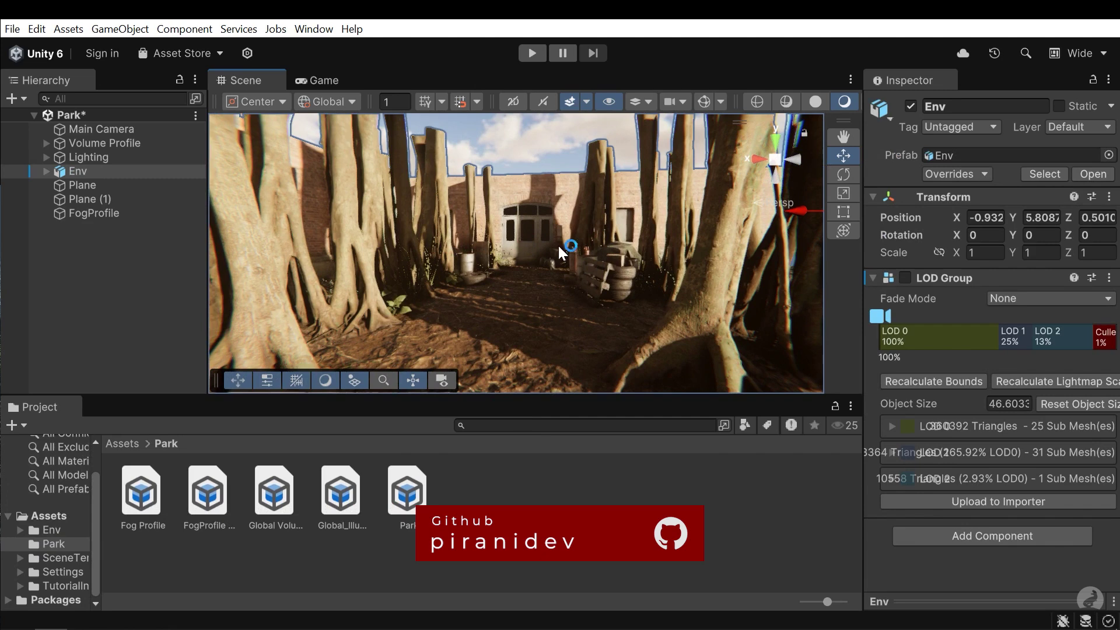
click(93, 213)
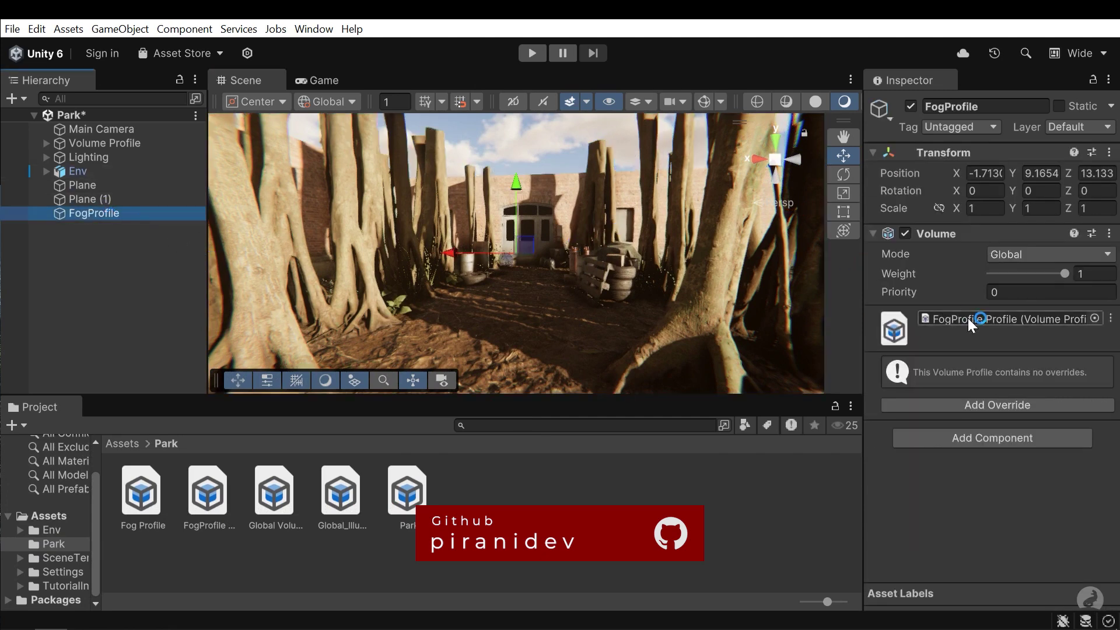
click(983, 318)
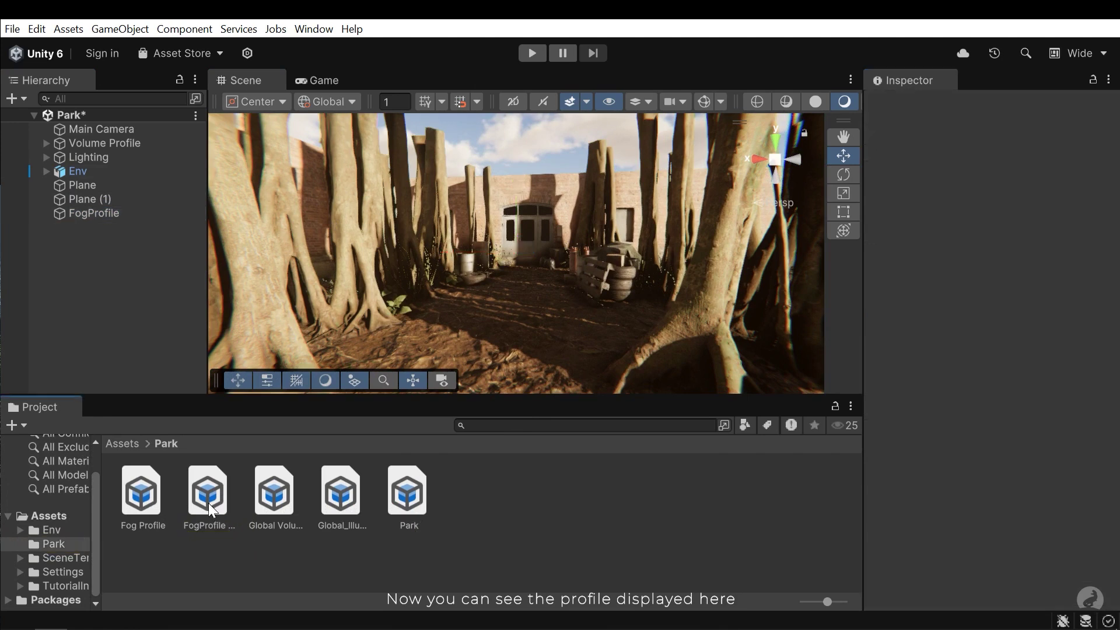
click(208, 502)
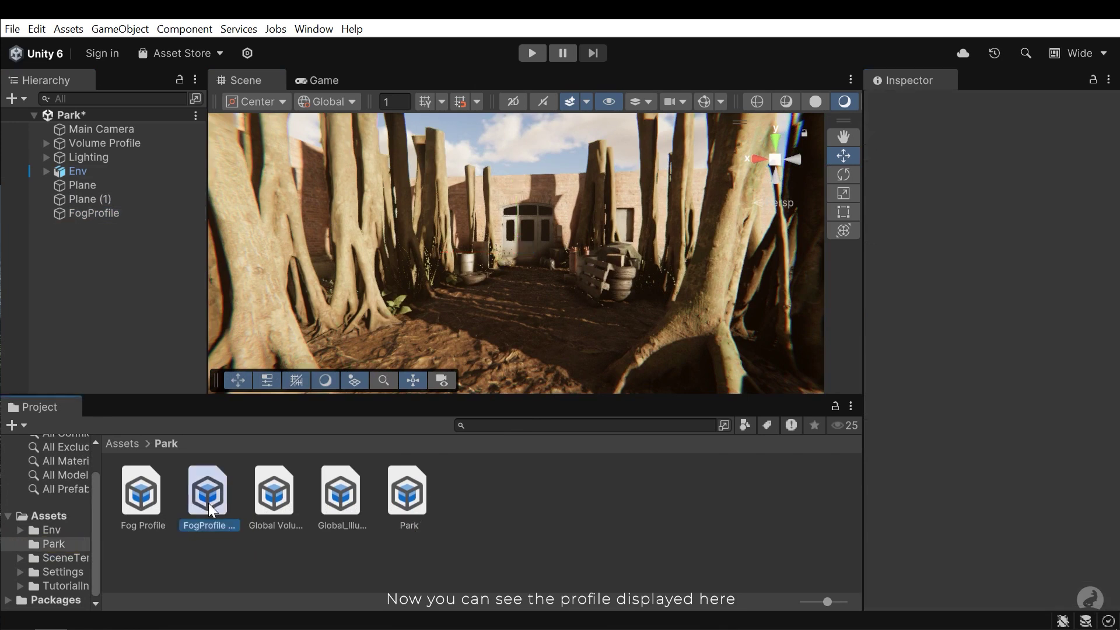
Try adding a second global volume with the existing FogProfile profile assigned, and undo both changes
click(120, 29)
mouse_move(158, 246)
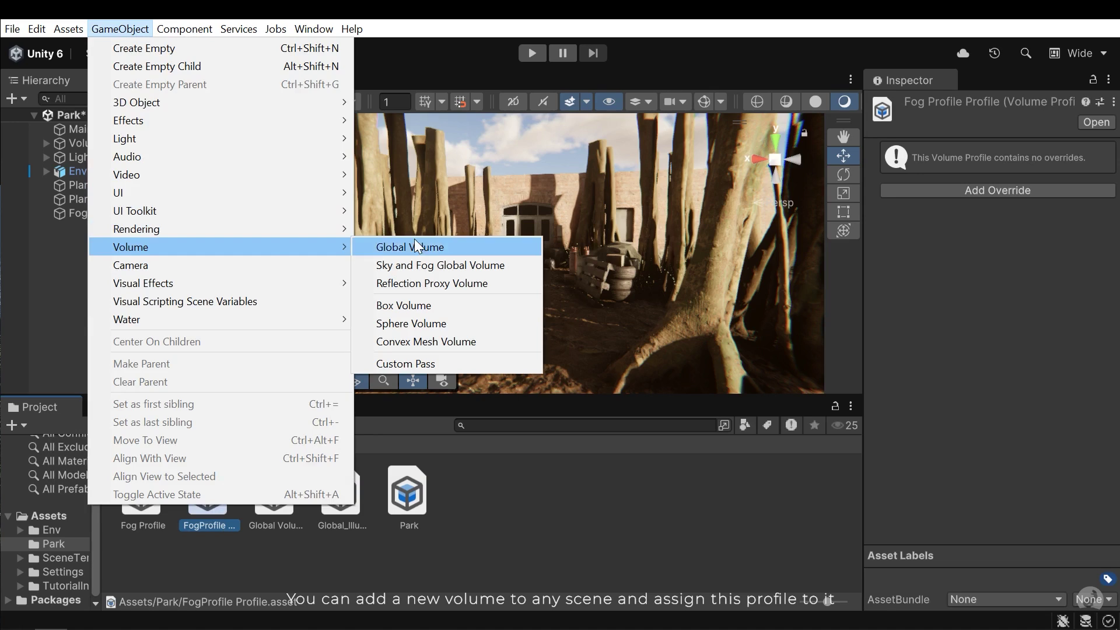
click(414, 247)
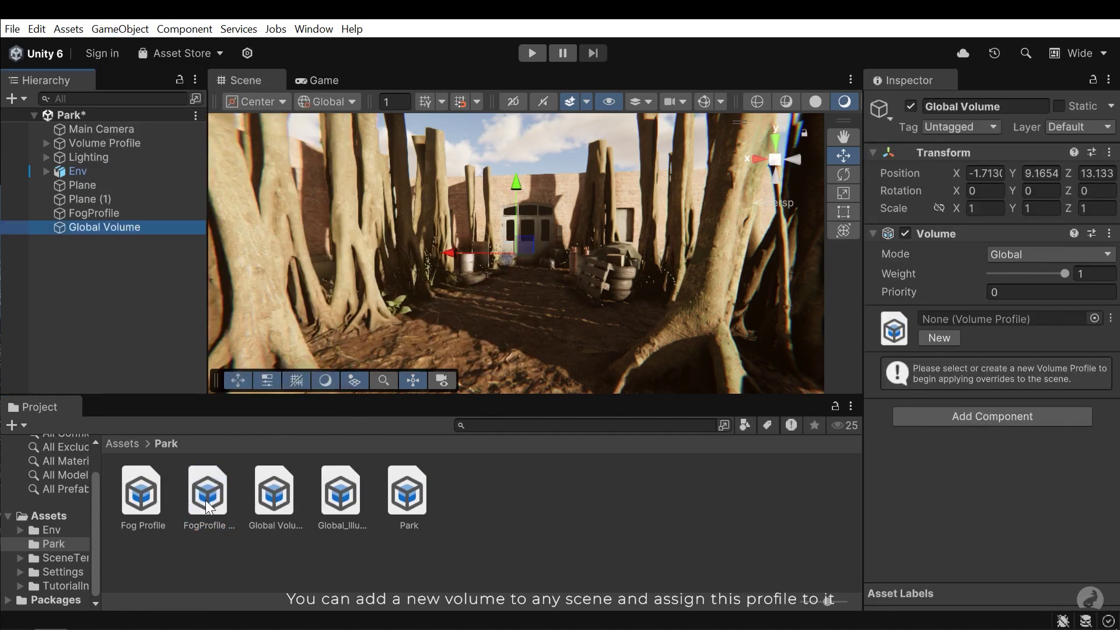
drag(205, 499, 1024, 318)
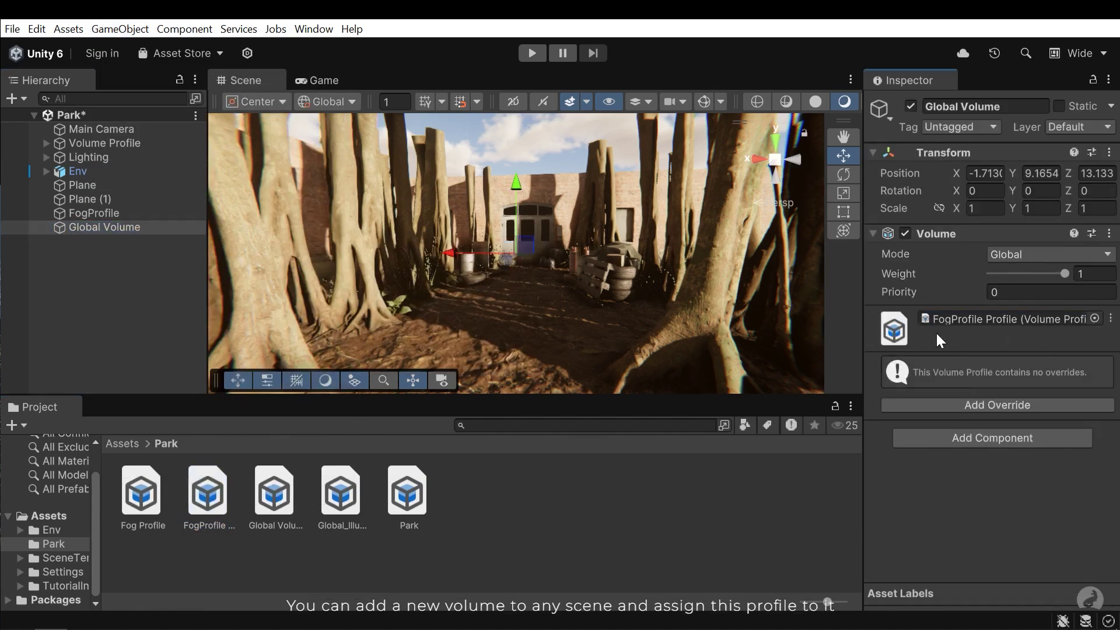
key(ctrl+z)
key(ctrl+z)
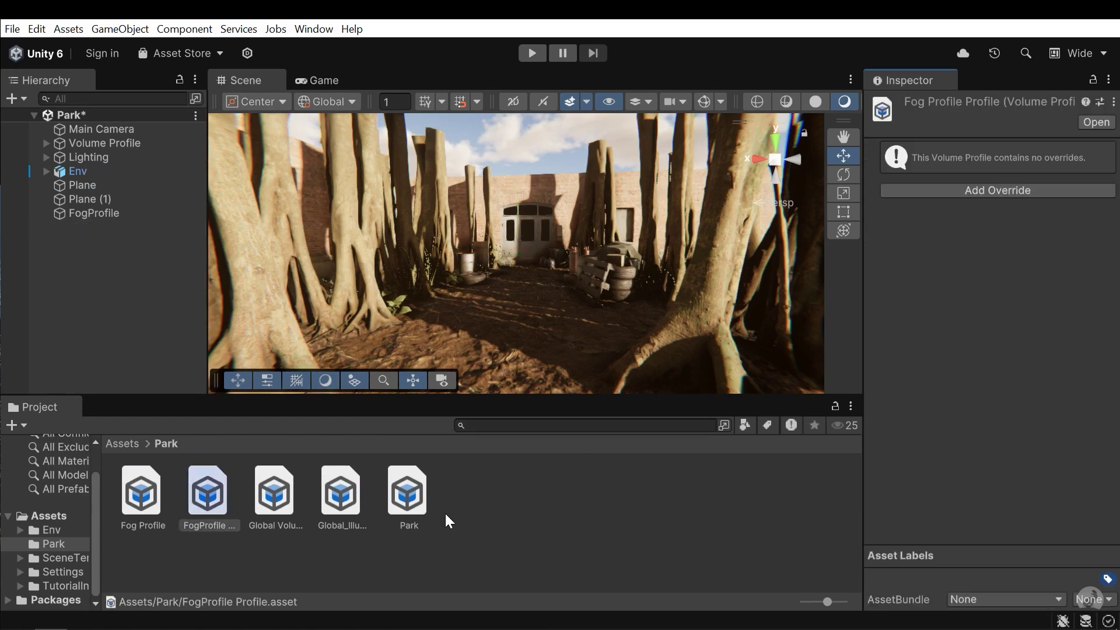
Shrink the Project window to enlarge the scene view and reselect the FogProfile volume
drag(530, 400, 523, 615)
click(71, 215)
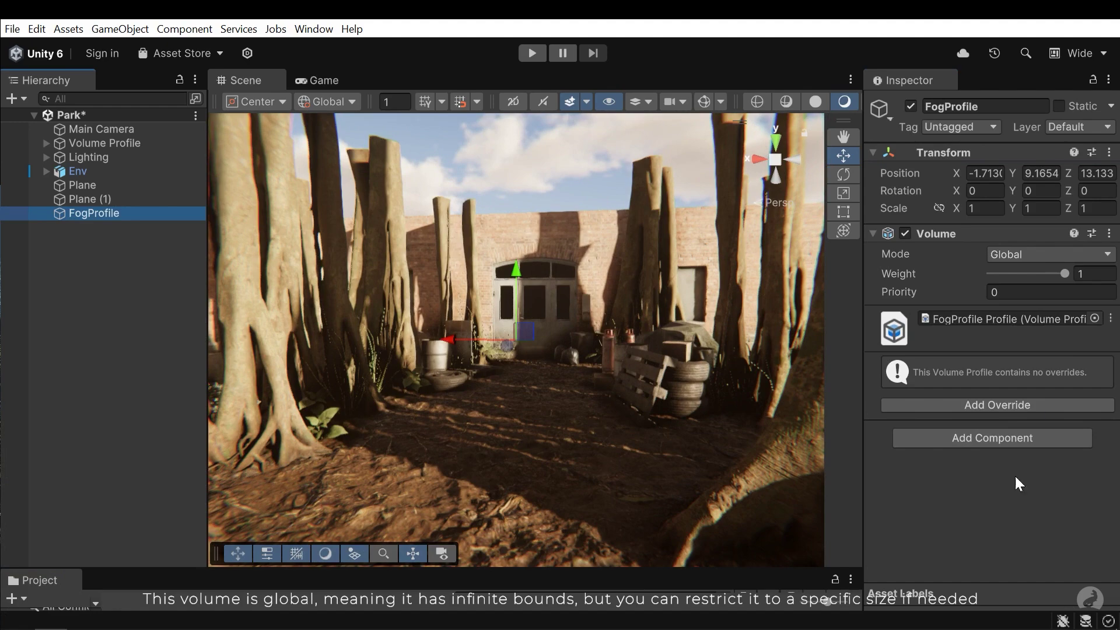
Try the Local mode on the FogProfile volume
click(1010, 254)
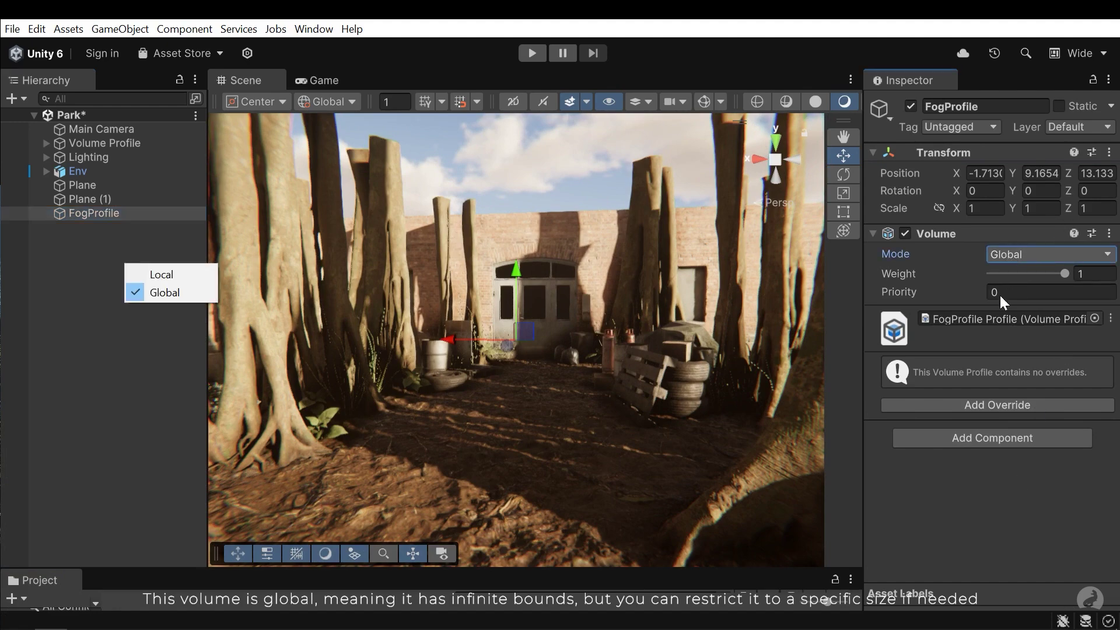
click(1022, 275)
right_drag(448, 357, 466, 336)
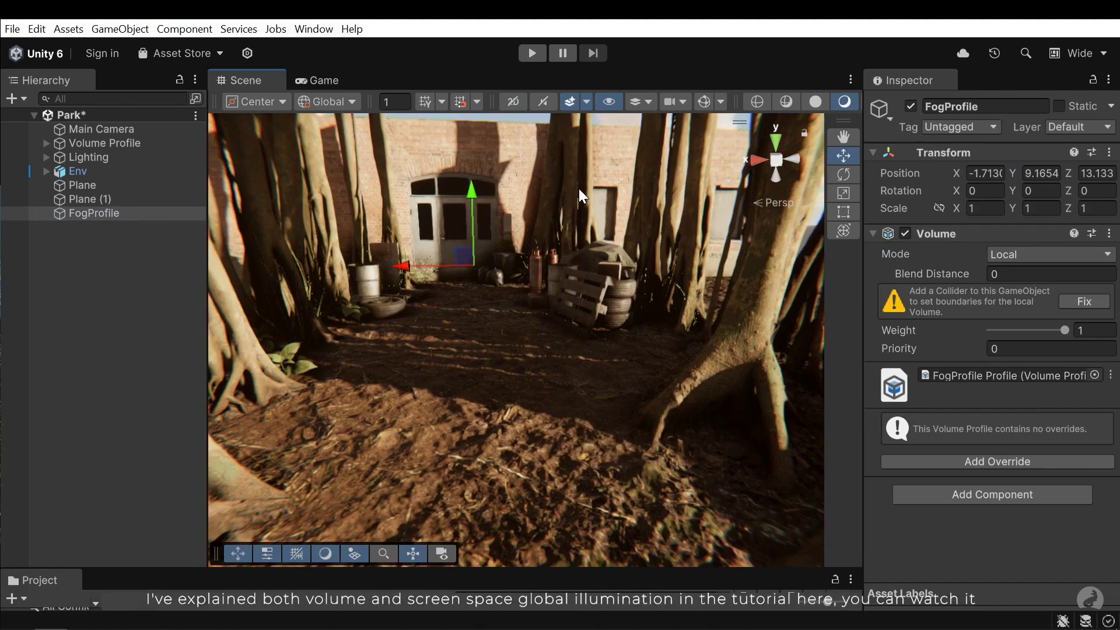
right_drag(612, 295, 523, 323)
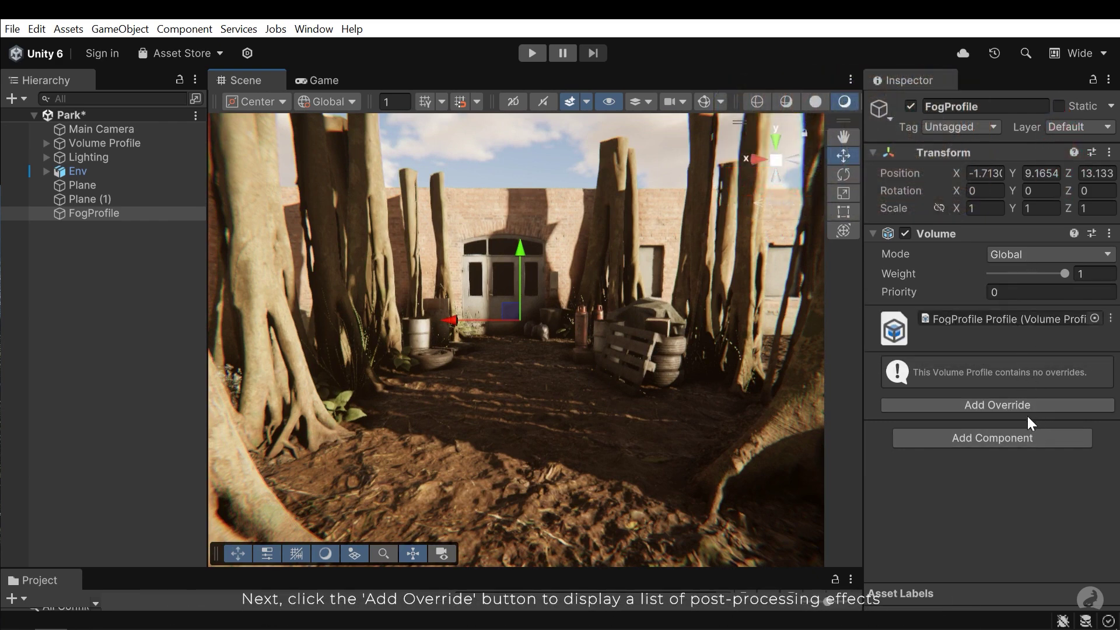
Add a Fog override to the FogProfile volume and override its State as Enabled
click(986, 408)
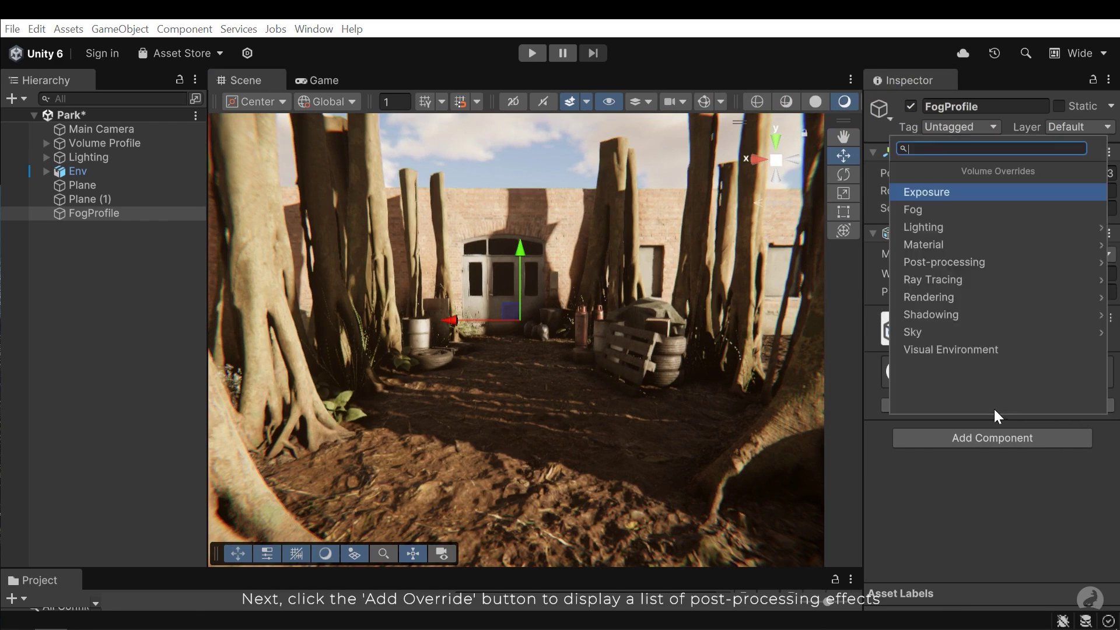
click(966, 209)
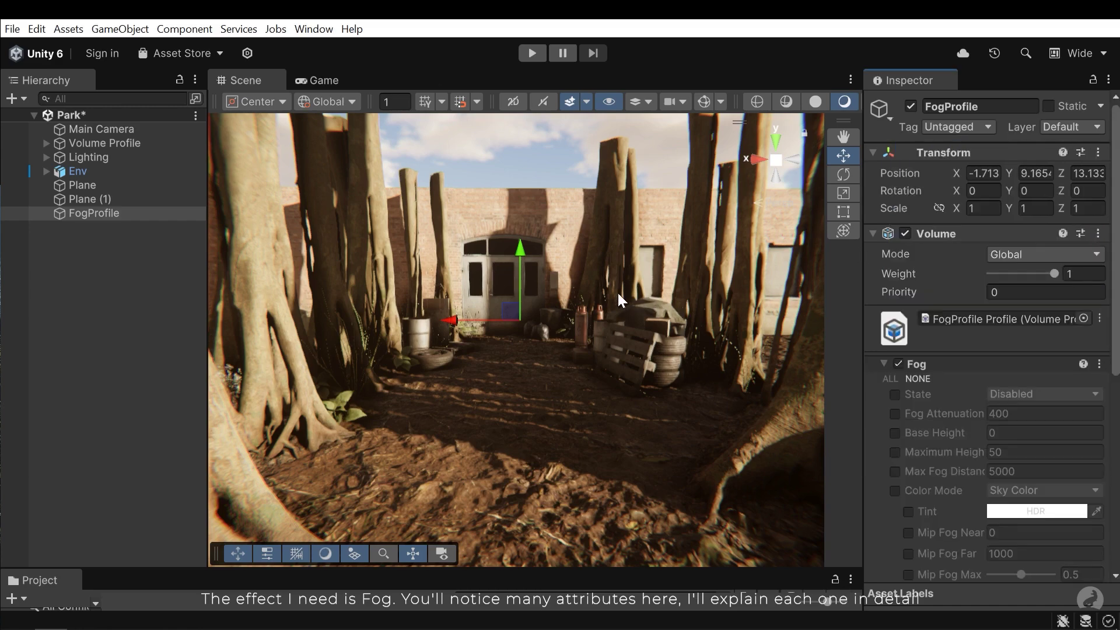
scroll(1043, 397, down, 10)
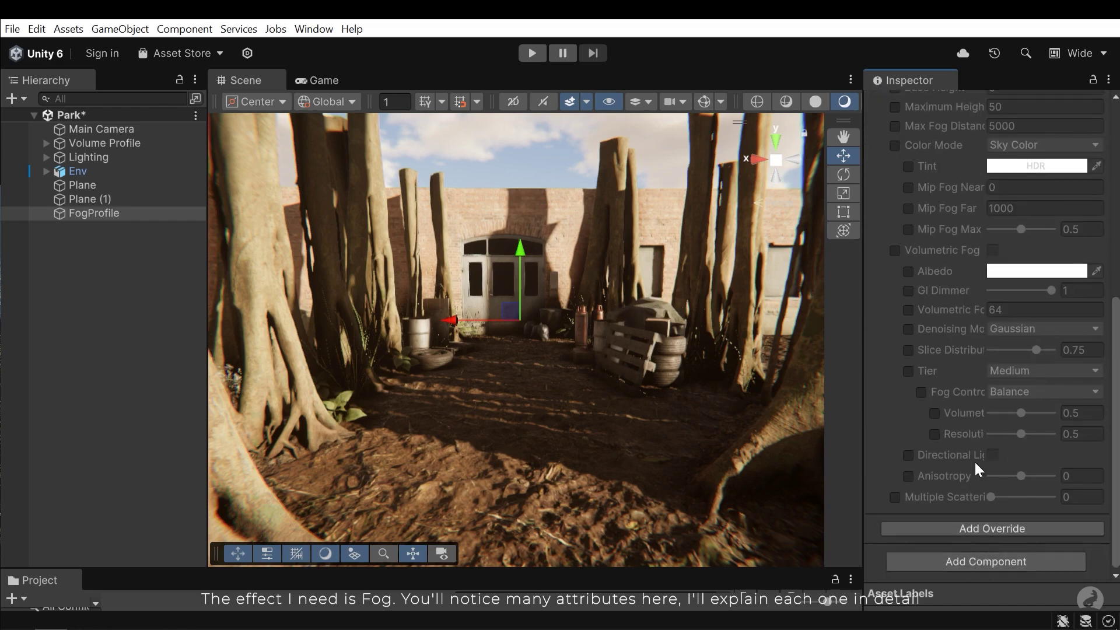
scroll(985, 350, up, 12)
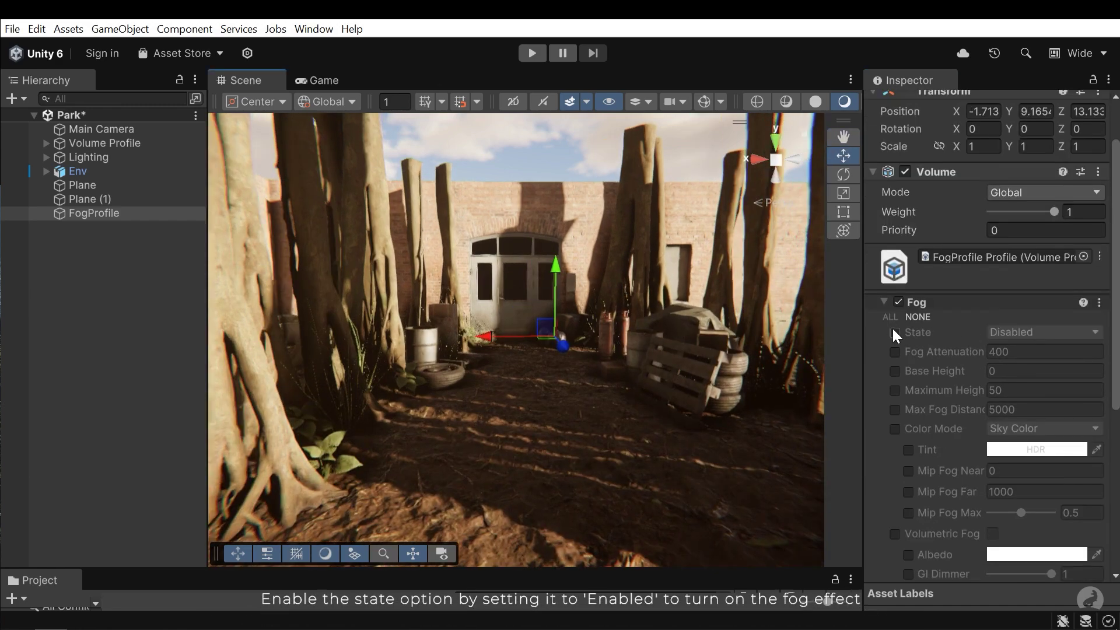
click(894, 334)
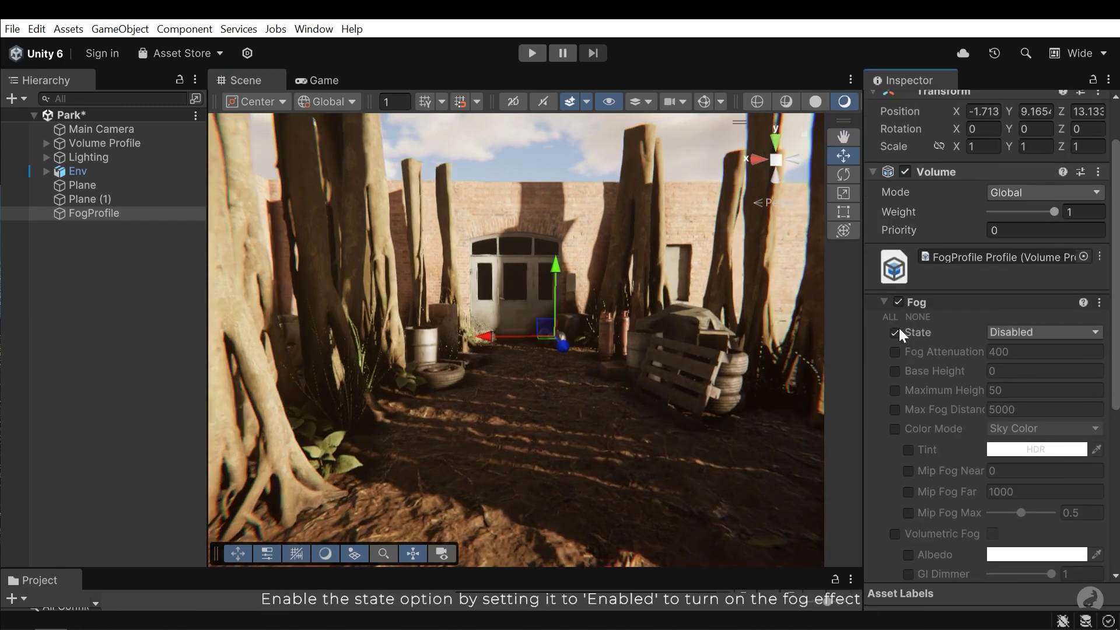
click(1014, 333)
click(1018, 367)
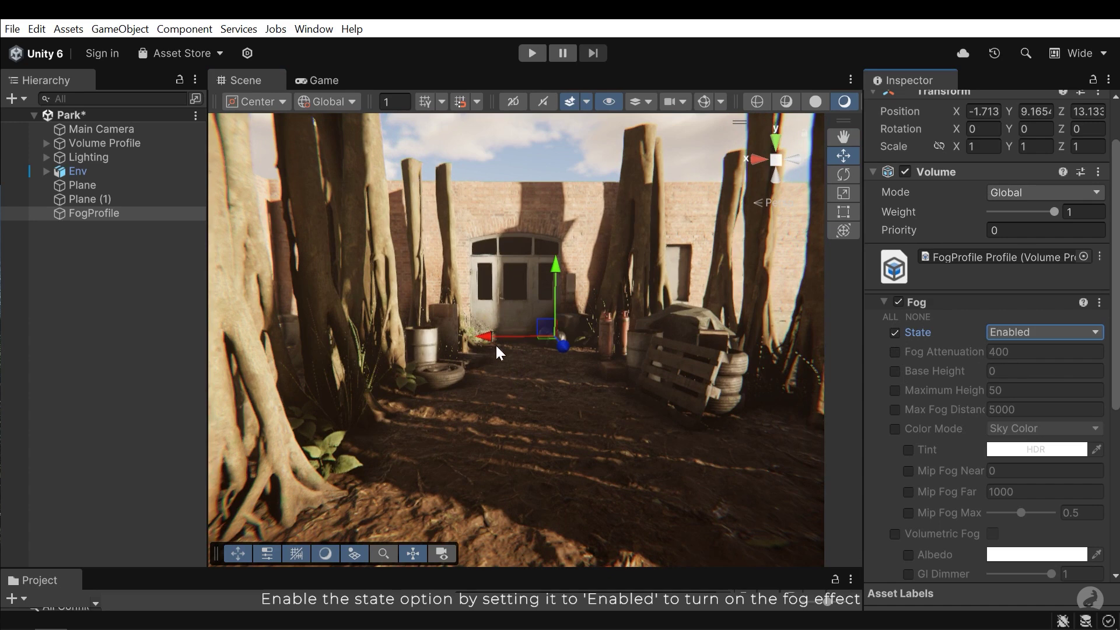
Try the fog State as Disabled to compare the scene, and undo that change
click(1022, 337)
click(1017, 352)
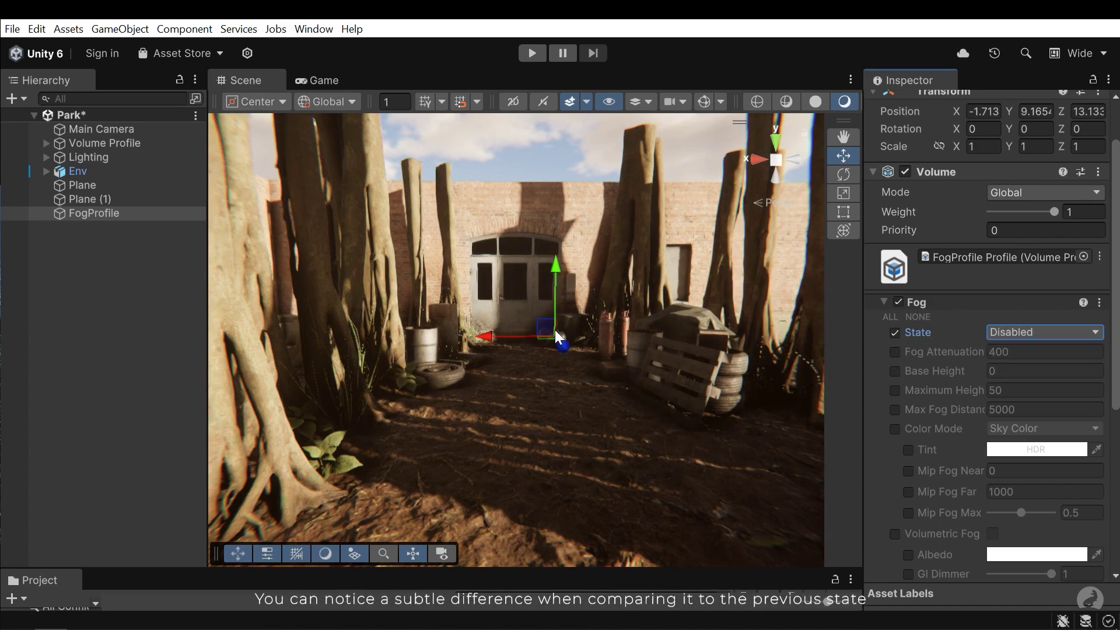
key(ctrl+z)
right_drag(599, 359, 590, 318)
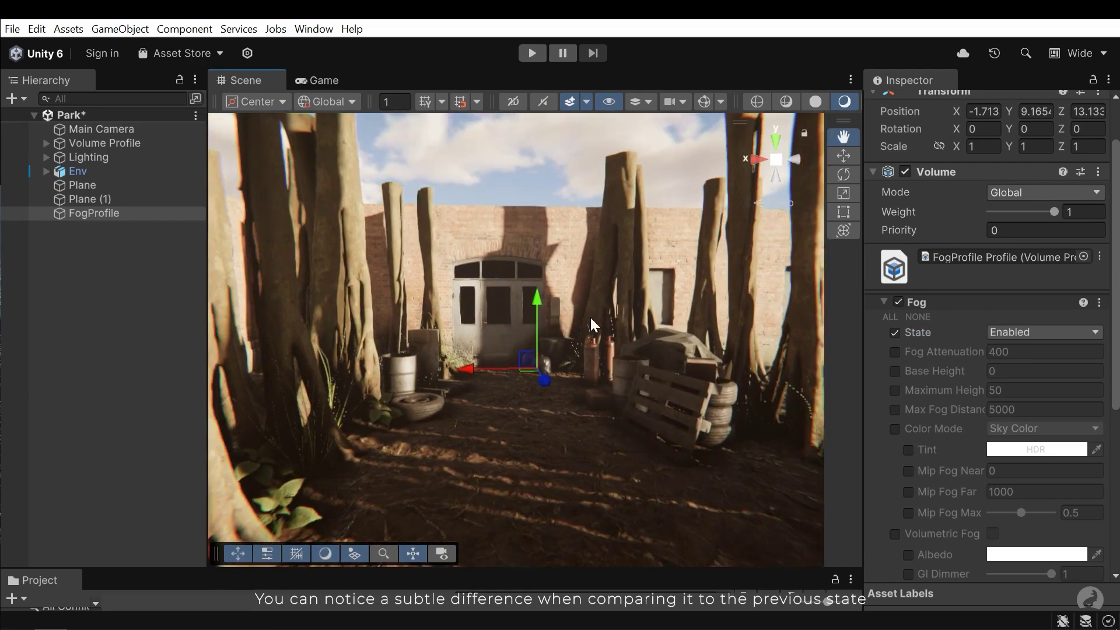
Enable the Fog Attenuation override and lower it to 19.7
click(895, 352)
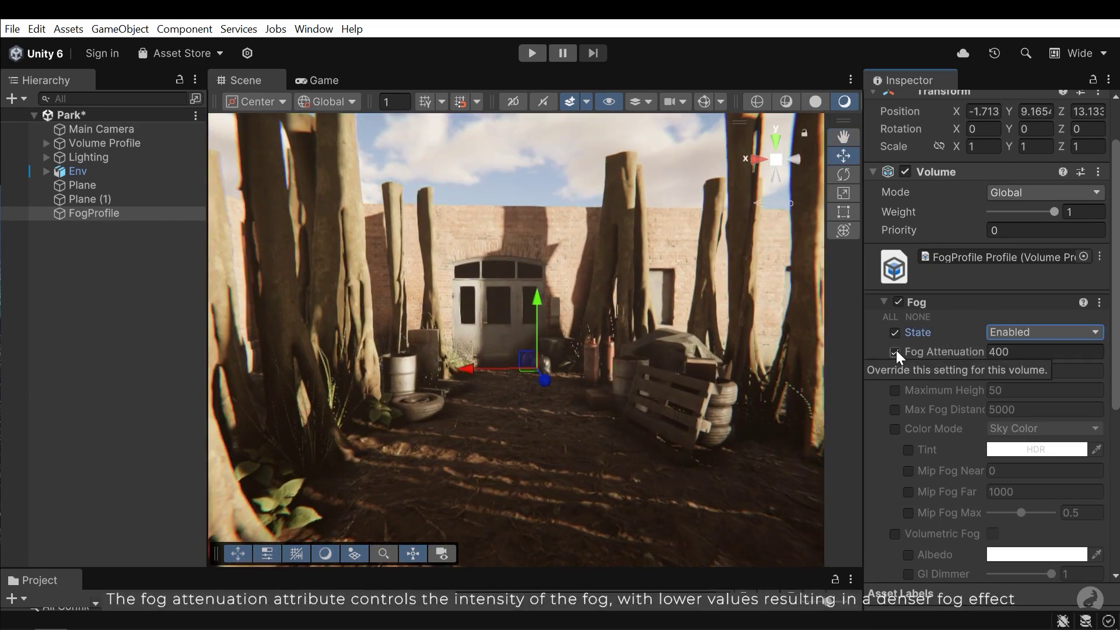
drag(958, 352, 909, 352)
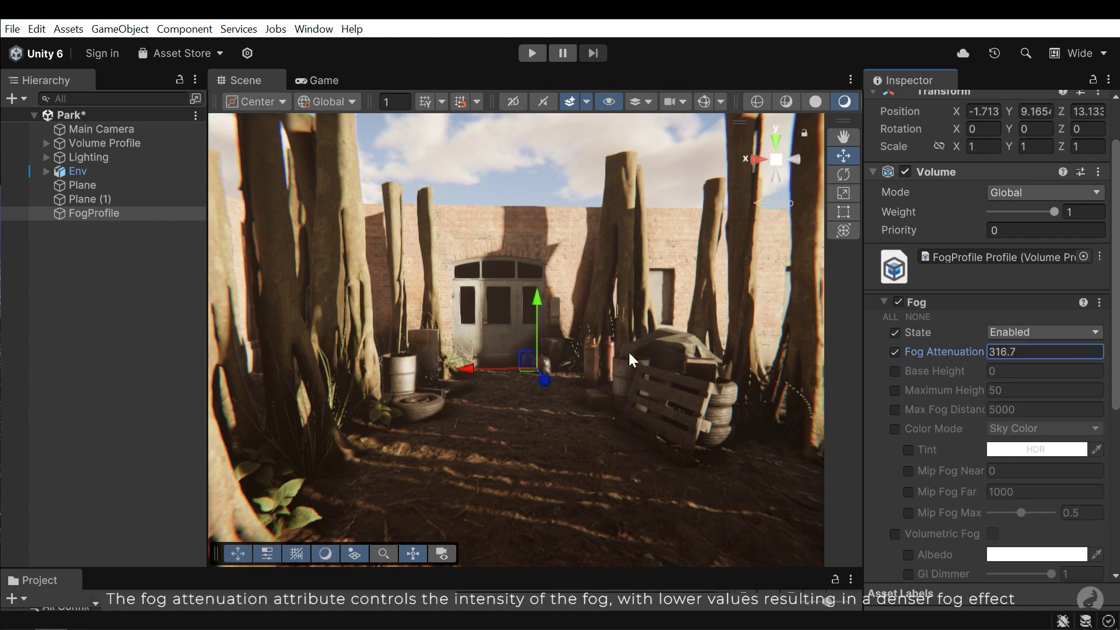
drag(630, 359, 1048, 355)
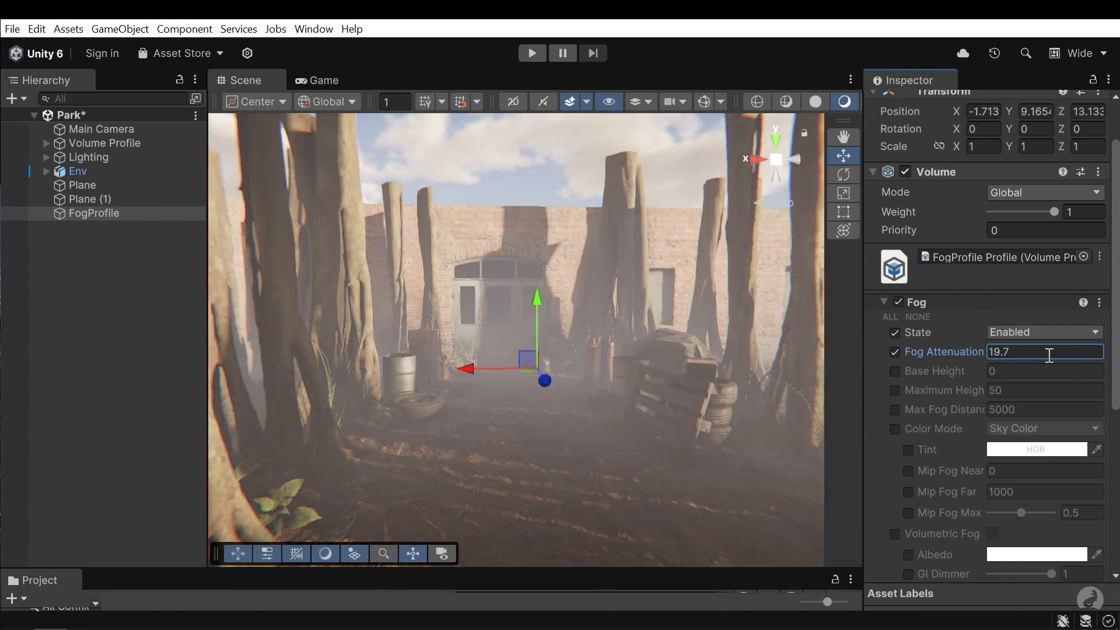
Examine how the fog looks around the shaded tree trunks and across the rest of the park scene
right_drag(457, 435, 946, 361)
key(s)
key(w)
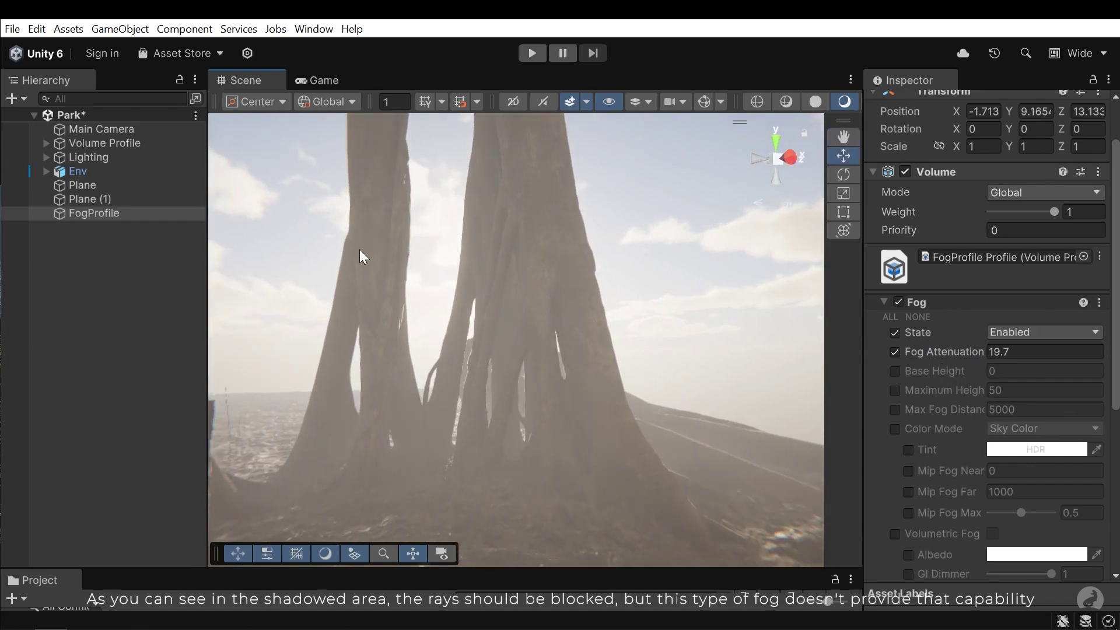
right_drag(651, 453, 50, 465)
key(s)
key(w)
Enable the fog's Base Height override and raise it to 11.4
scroll(957, 361, down, 3)
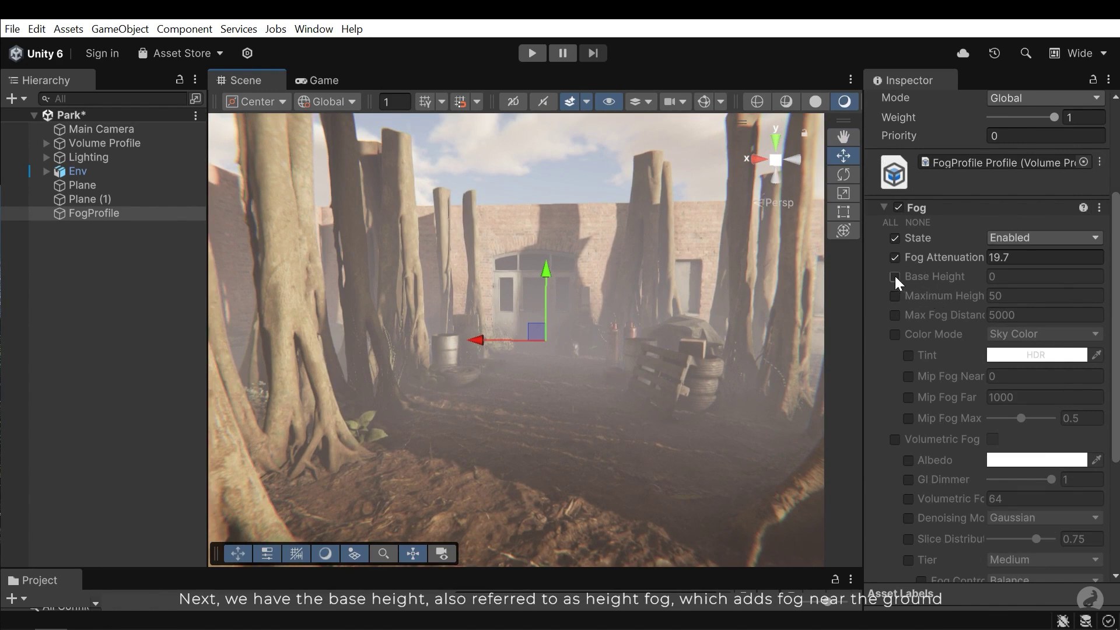
click(894, 276)
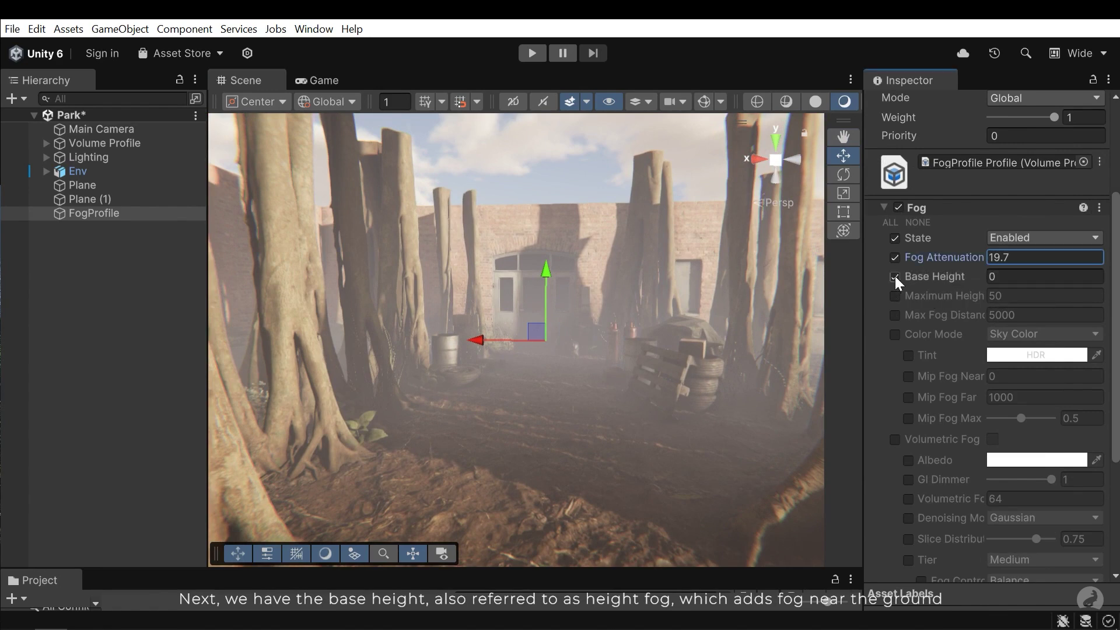
drag(930, 275, 953, 295)
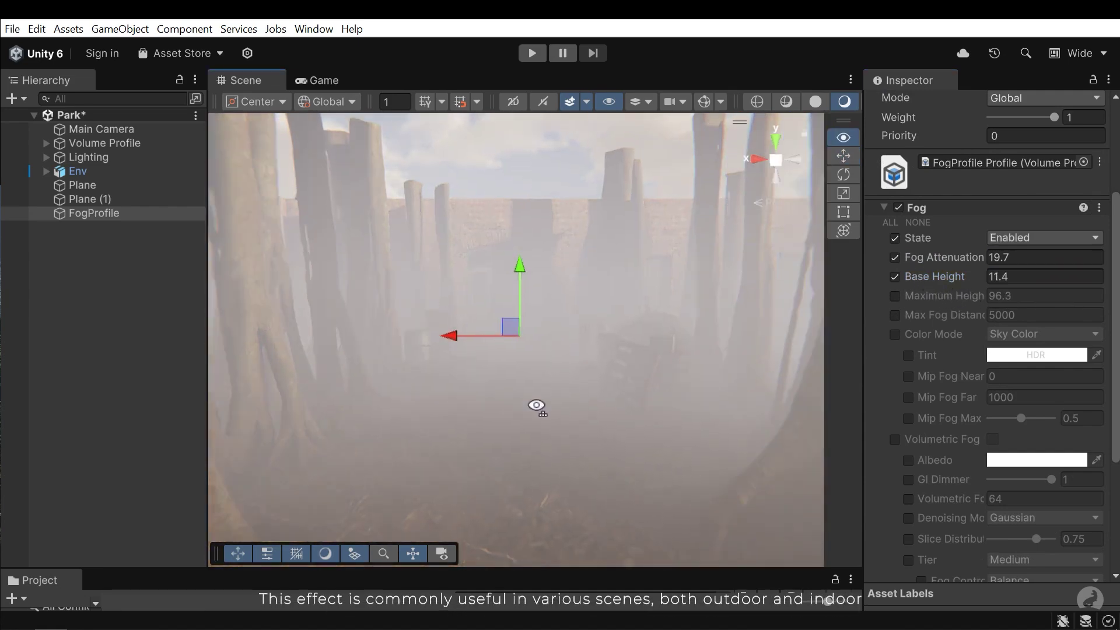
Set the fog's Base Height to 4.23 and its Fog Attenuation to 20.8
right_drag(536, 406, 394, 460)
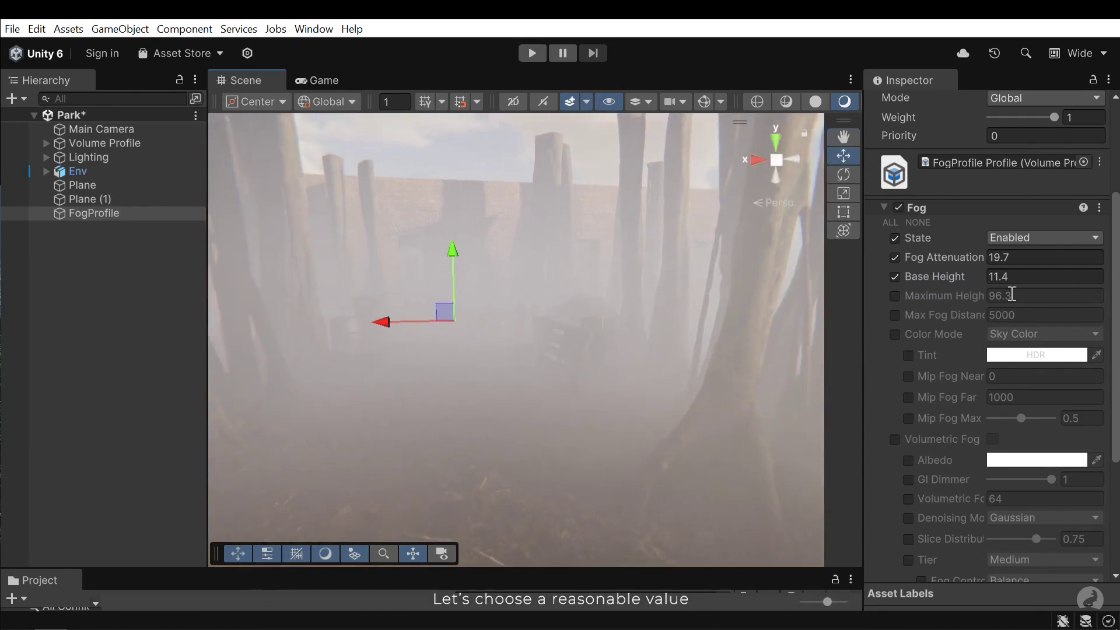
middle_drag(460, 399, 513, 393)
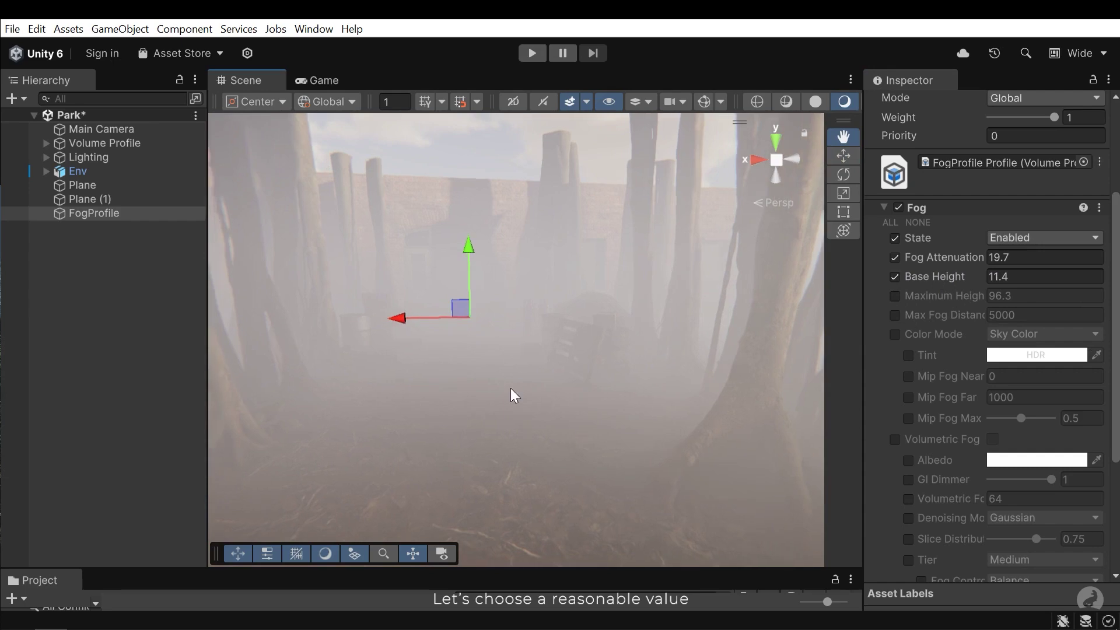
right_drag(482, 387, 451, 385)
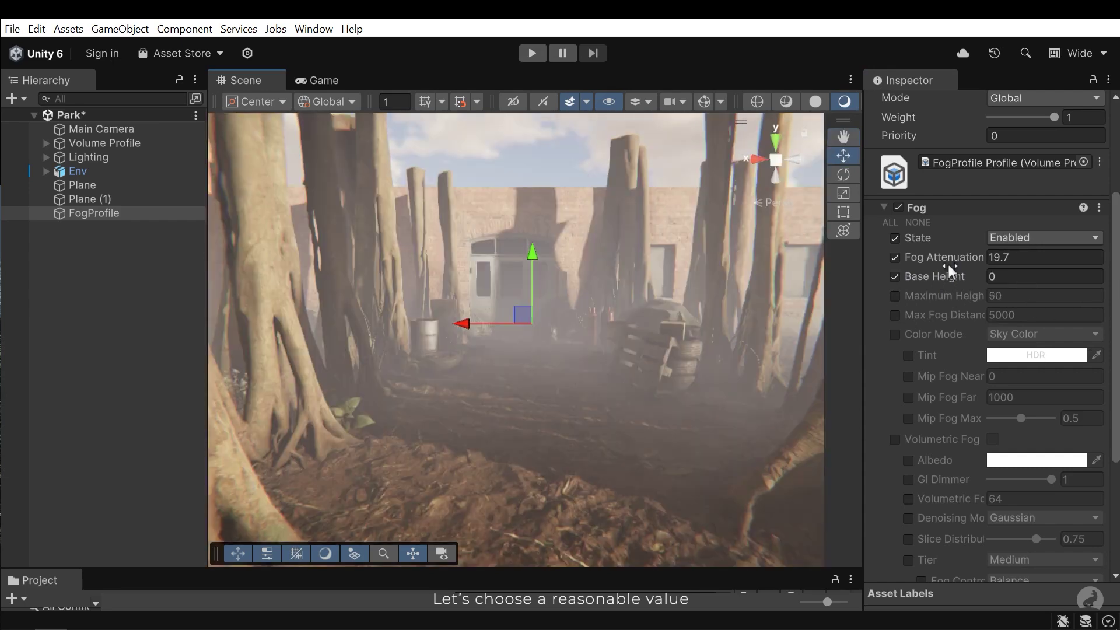
drag(938, 272, 984, 266)
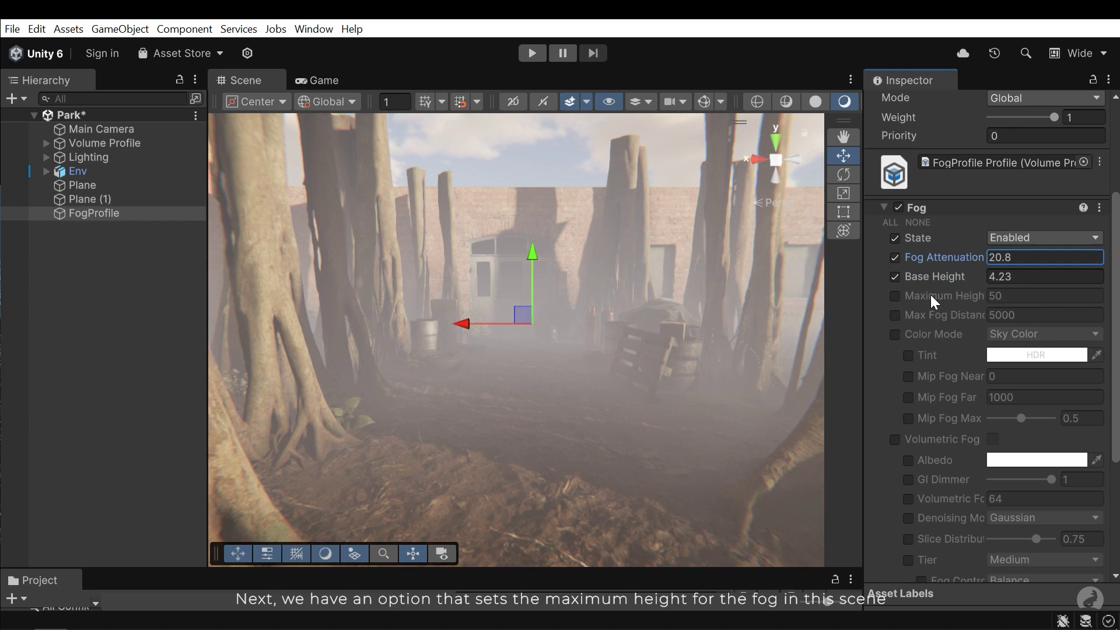
Enable the fog's Maximum Height override, try other heights and leave it at 50
mouse_move(930, 295)
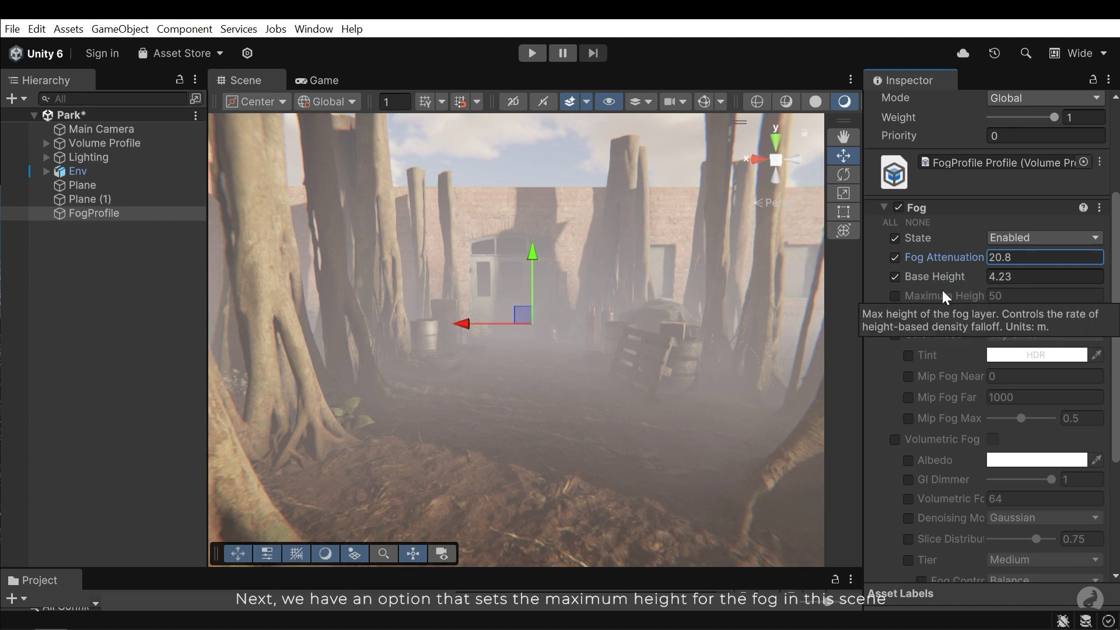
click(895, 296)
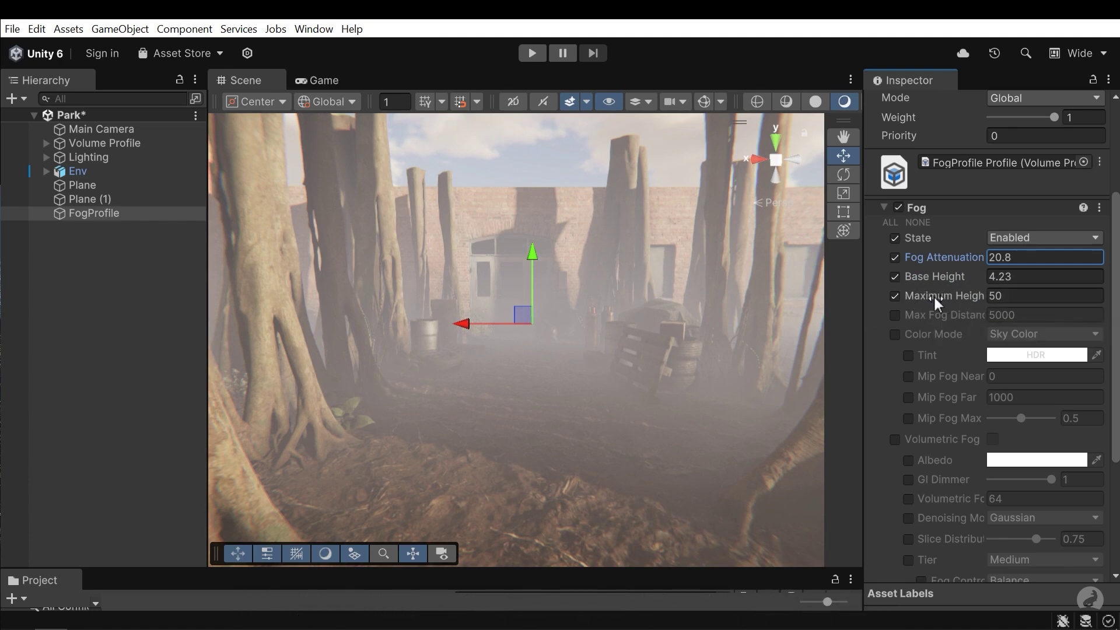
drag(933, 295, 946, 456)
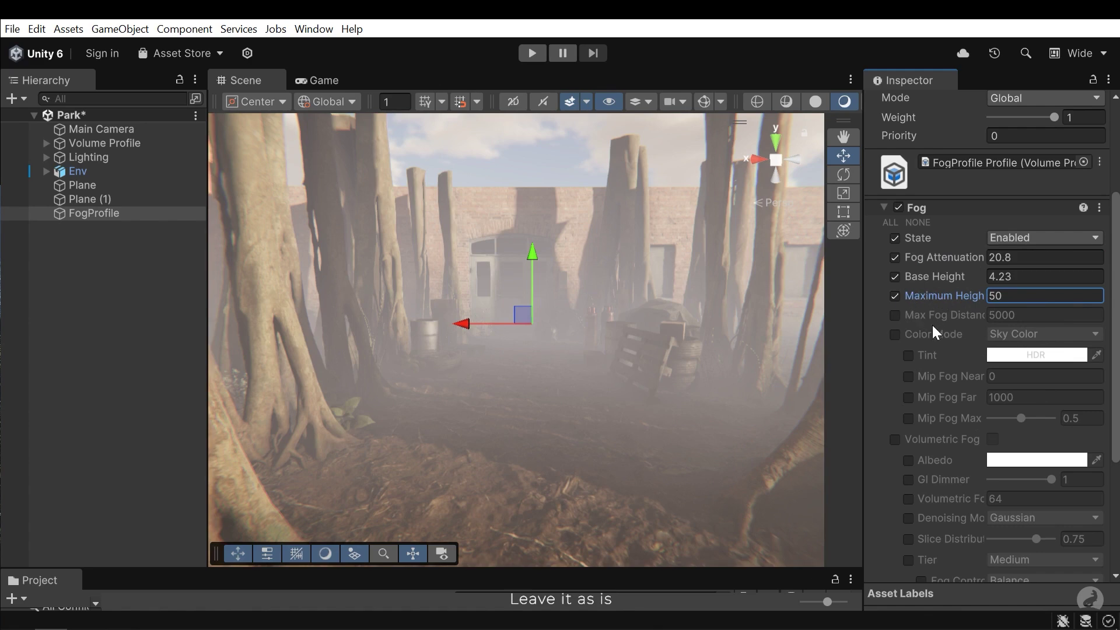
Enable the Max Fog Distance override, try a distance of 0 and undo that value back to 5000
click(894, 315)
right_drag(670, 375, 671, 402)
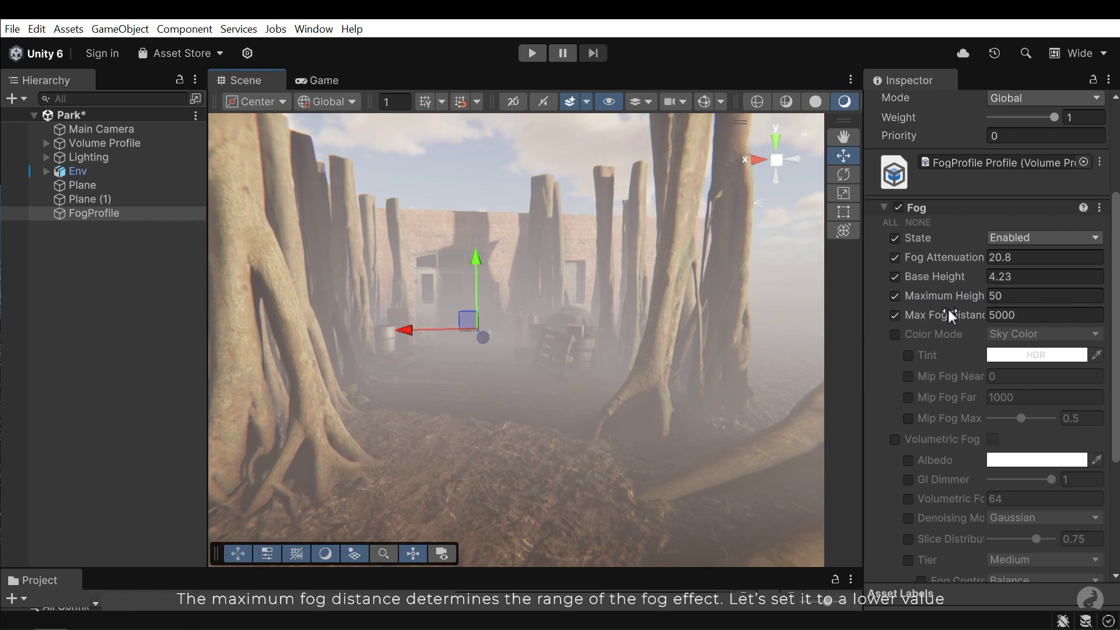
drag(946, 313, 1023, 465)
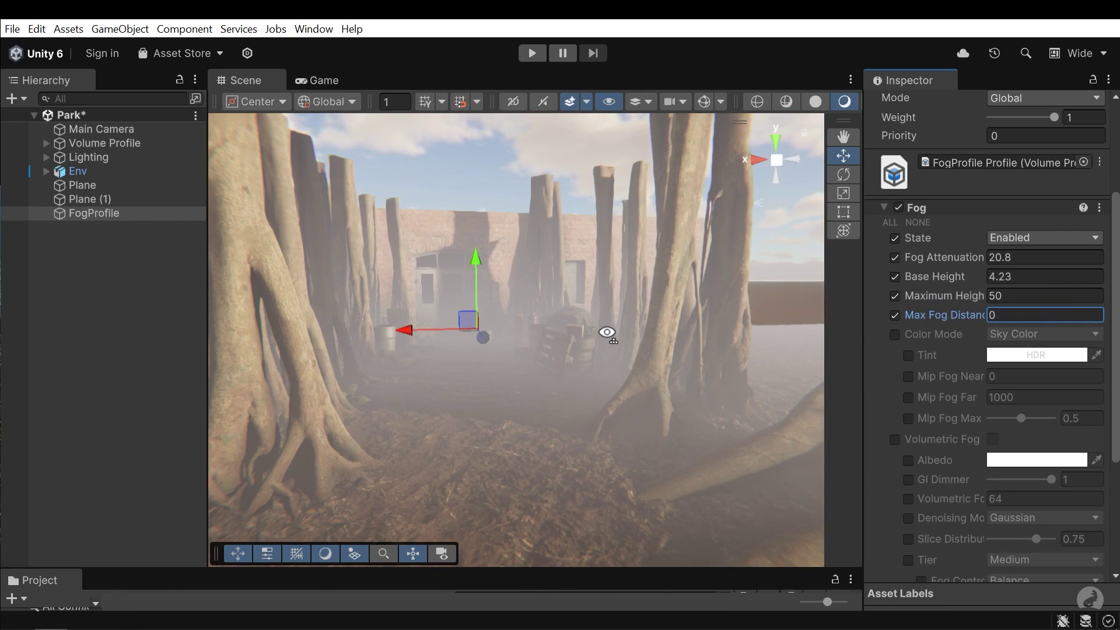
right_drag(606, 332, 405, 320)
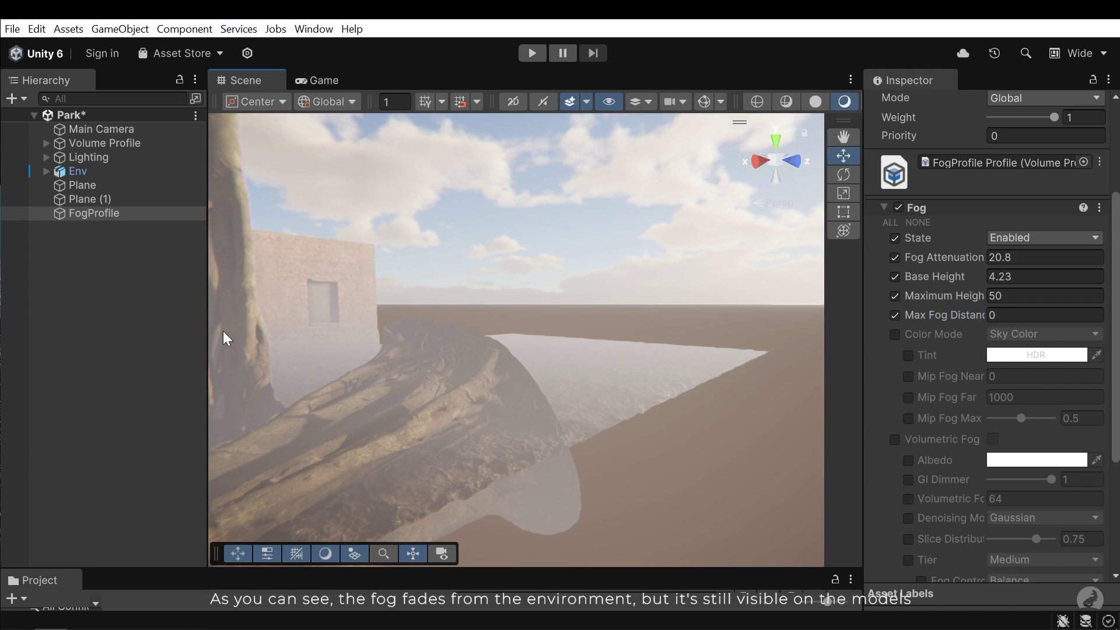
key(ctrl+z)
click(939, 316)
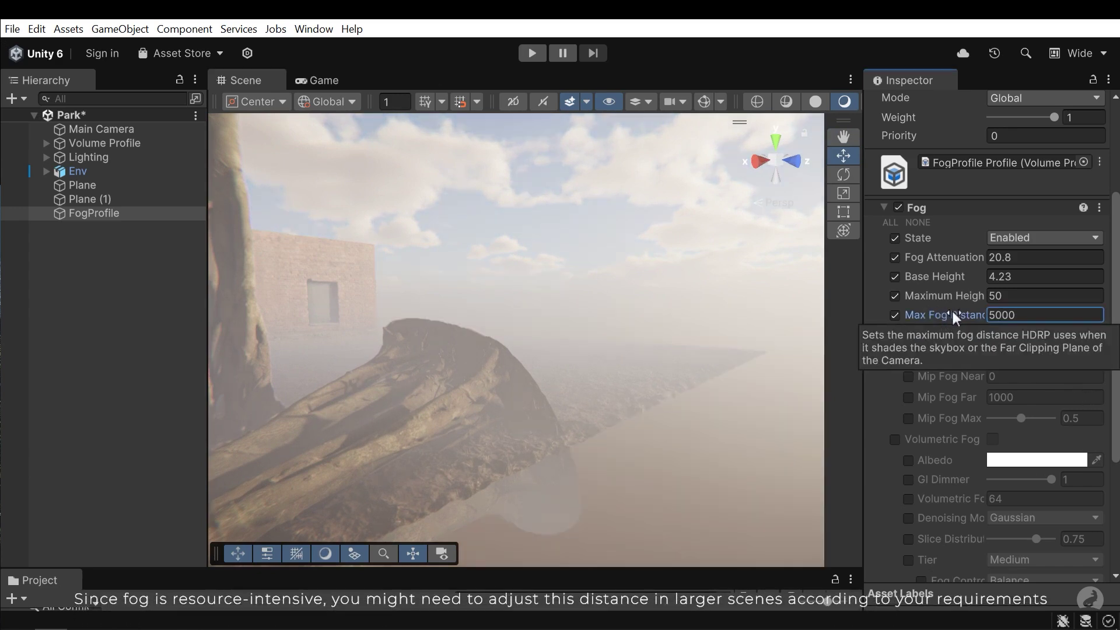
right_drag(638, 375, 601, 390)
scroll(602, 390, up, 2)
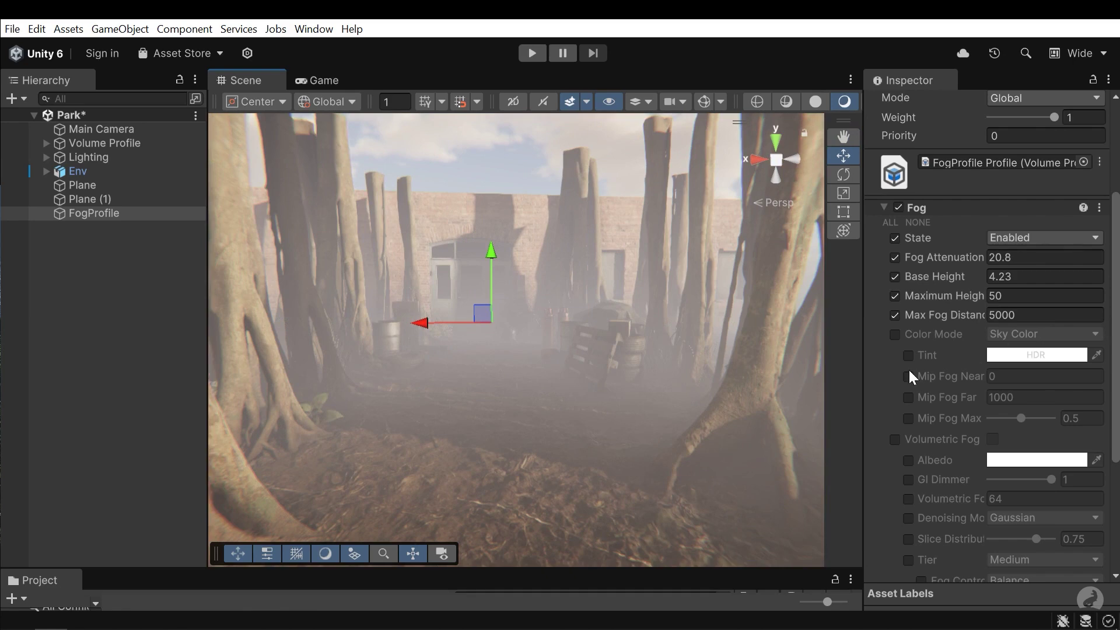
Enable the fog's Color Mode override and try Constant Color
click(895, 334)
scroll(1003, 338, down, 2)
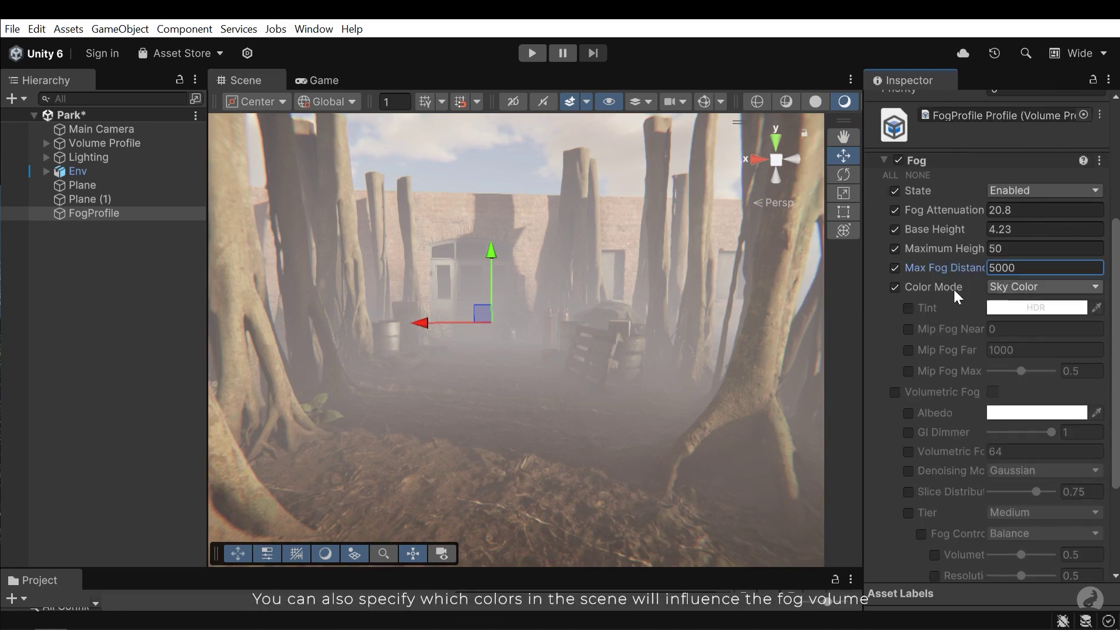
click(1020, 288)
click(1024, 306)
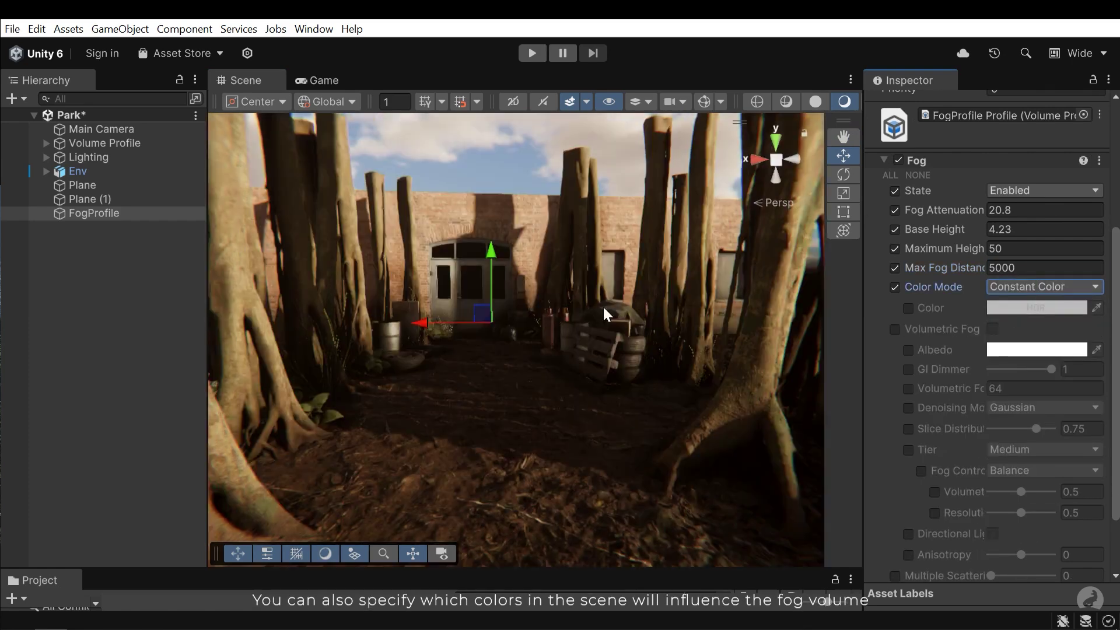
Enable the constant fog Color override and try a different color
click(908, 308)
click(1004, 308)
mouse_move(904, 169)
mouse_down()
mouse_move(957, 118)
mouse_move(840, 150)
mouse_up()
click(997, 22)
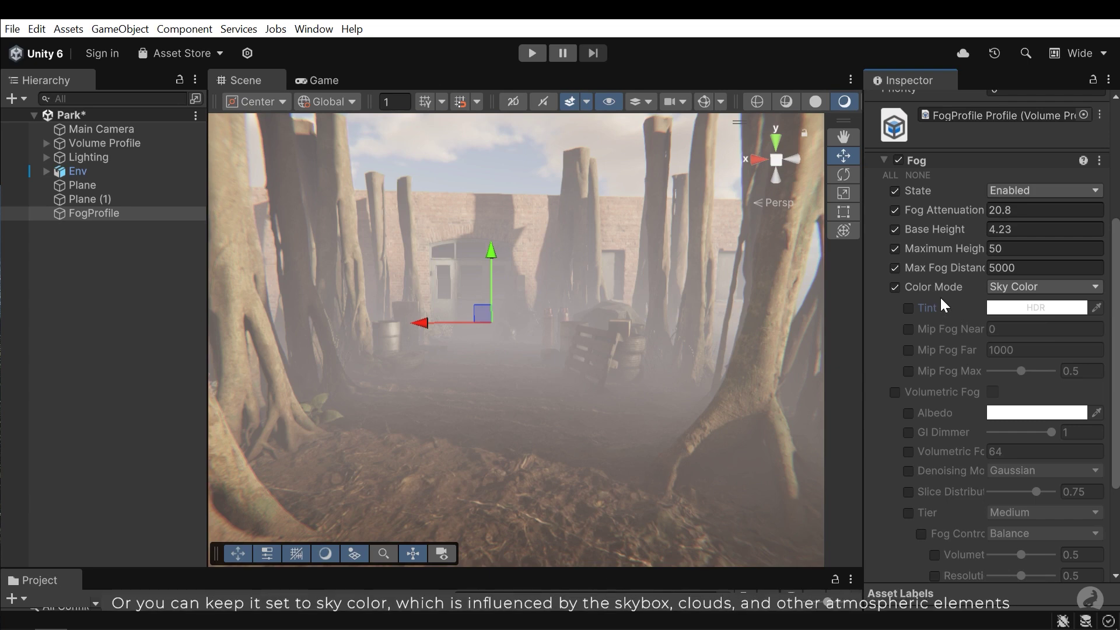
Try a different Tint on the Sky Color fog and undo the Tint override
click(908, 310)
click(1030, 309)
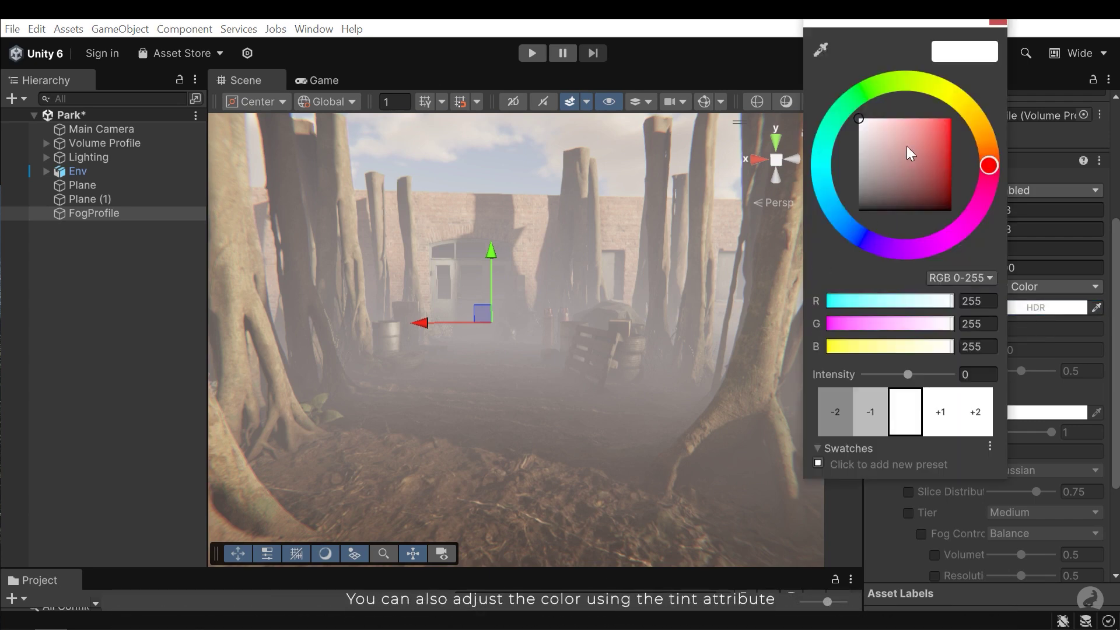
drag(906, 146, 992, 111)
mouse_move(457, 314)
right_down()
mouse_move(743, 319)
mouse_move(1093, 290)
mouse_move(12, 295)
mouse_move(939, 269)
mouse_move(33, 299)
mouse_move(67, 301)
right_up()
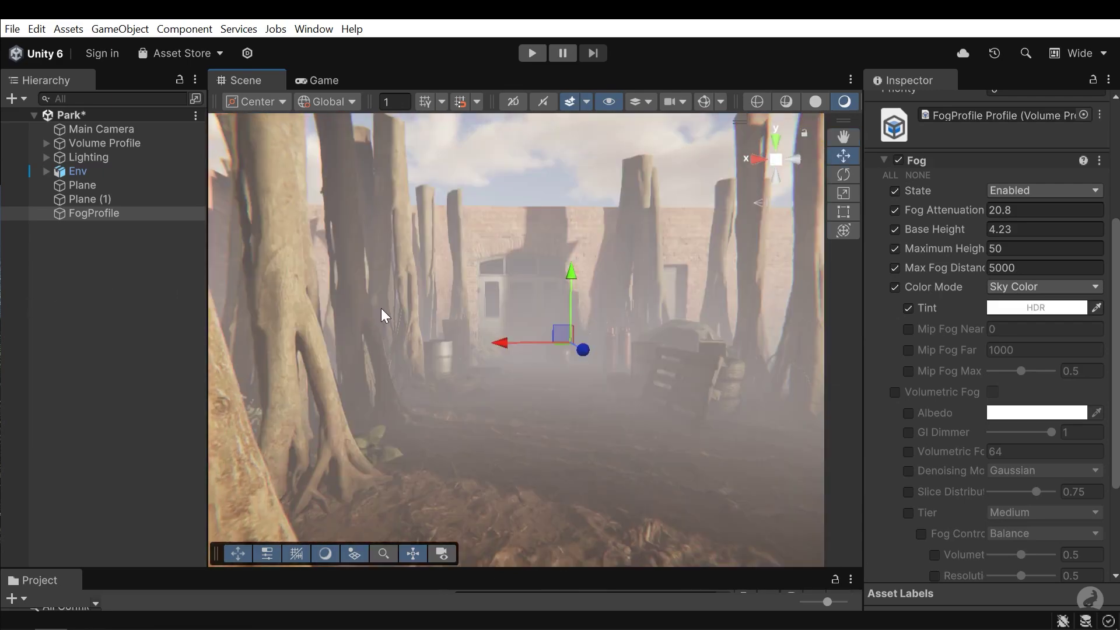
middle_drag(433, 308, 451, 308)
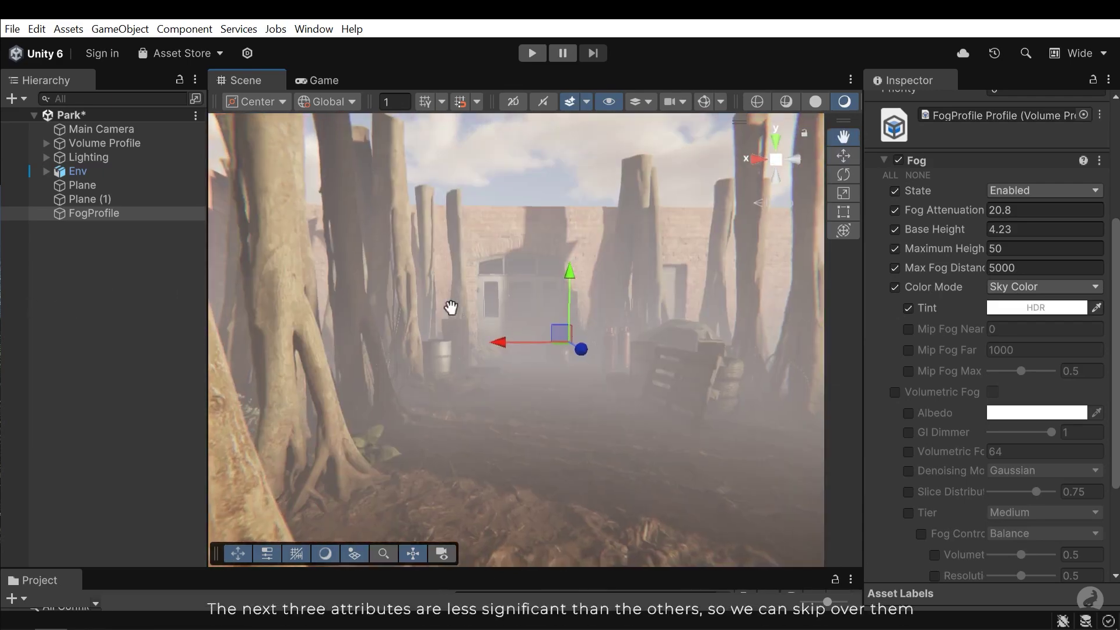
right_drag(451, 307, 472, 306)
key(ctrl+z)
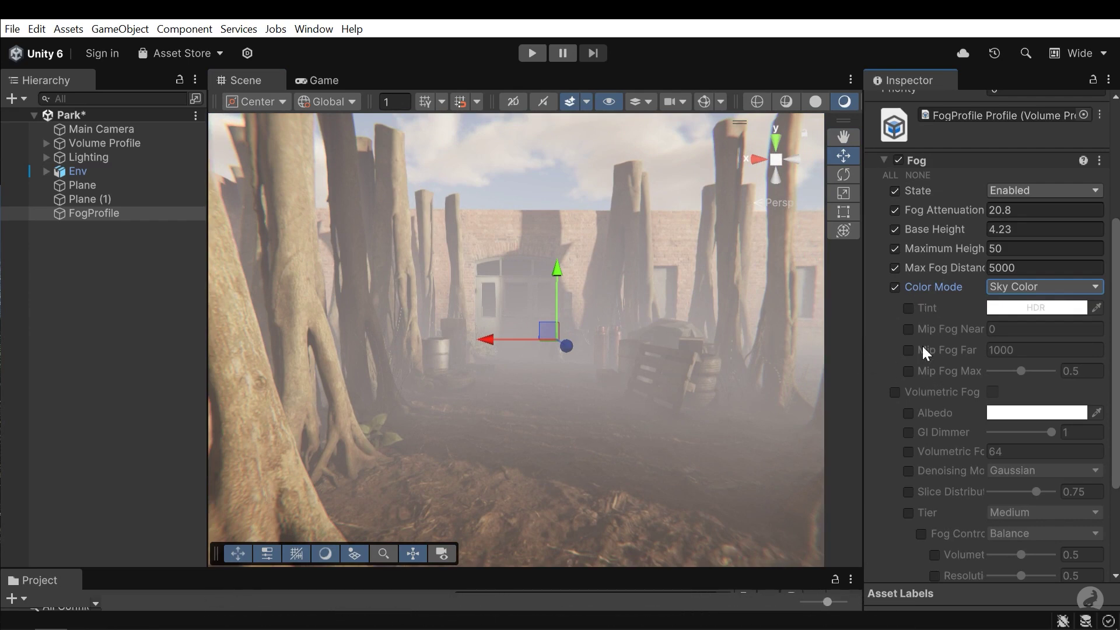
scroll(965, 396, down, 2)
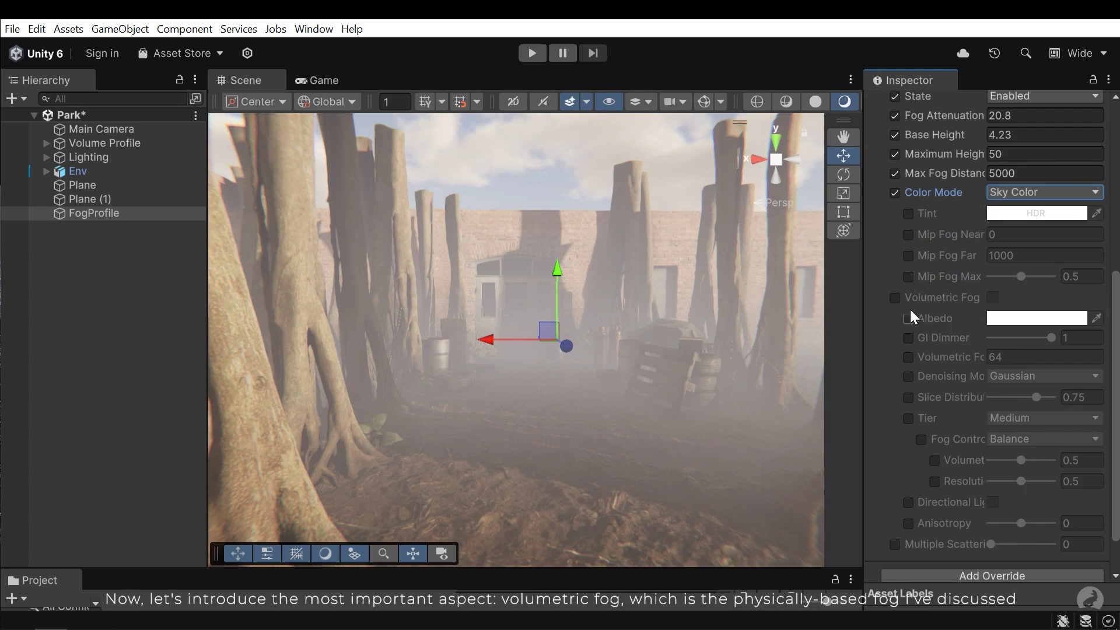
Enable the Volumetric Fog override on the fog and turn volumetric fog on
right_drag(569, 333, 555, 422)
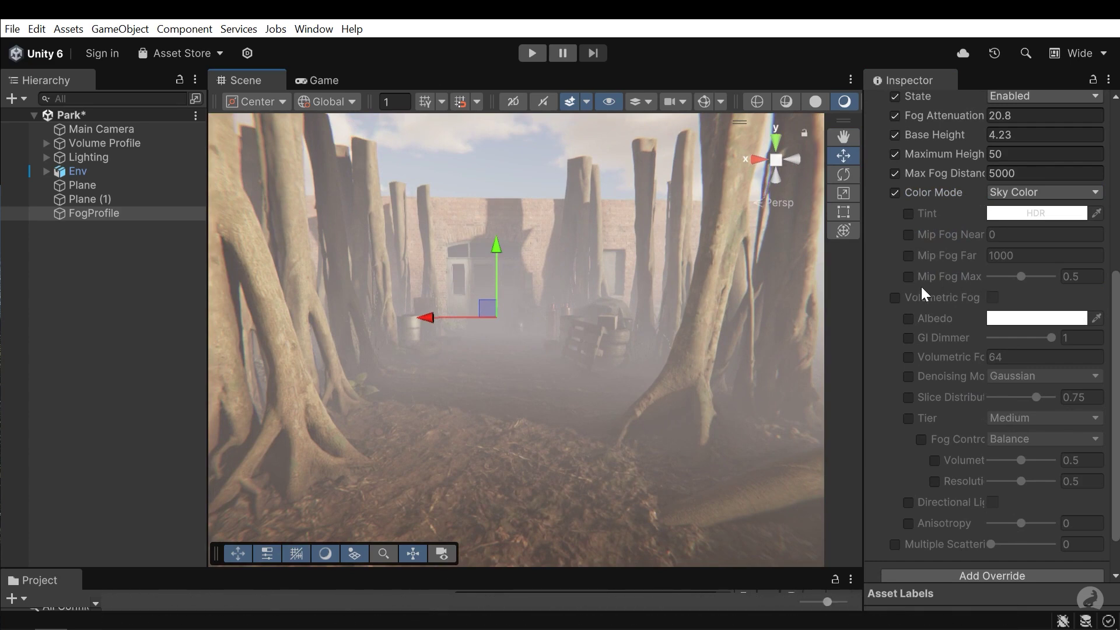
click(894, 297)
click(992, 298)
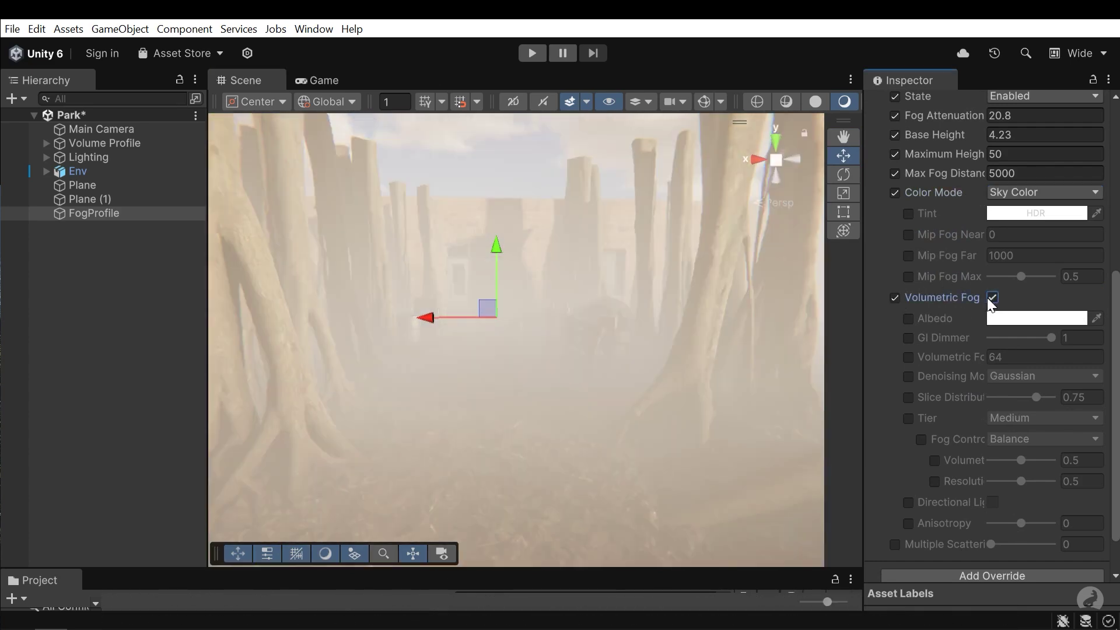
Examine the volumetric fog and god rays around the tree trunks and the crates
right_drag(575, 382, 840, 217)
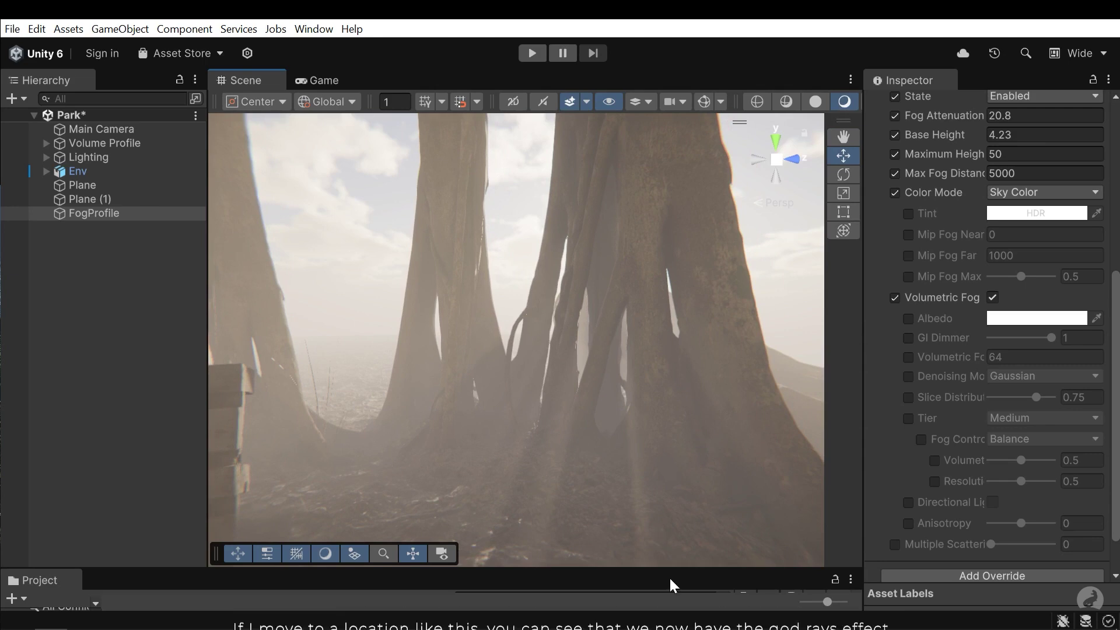
right_drag(634, 393, 852, 299)
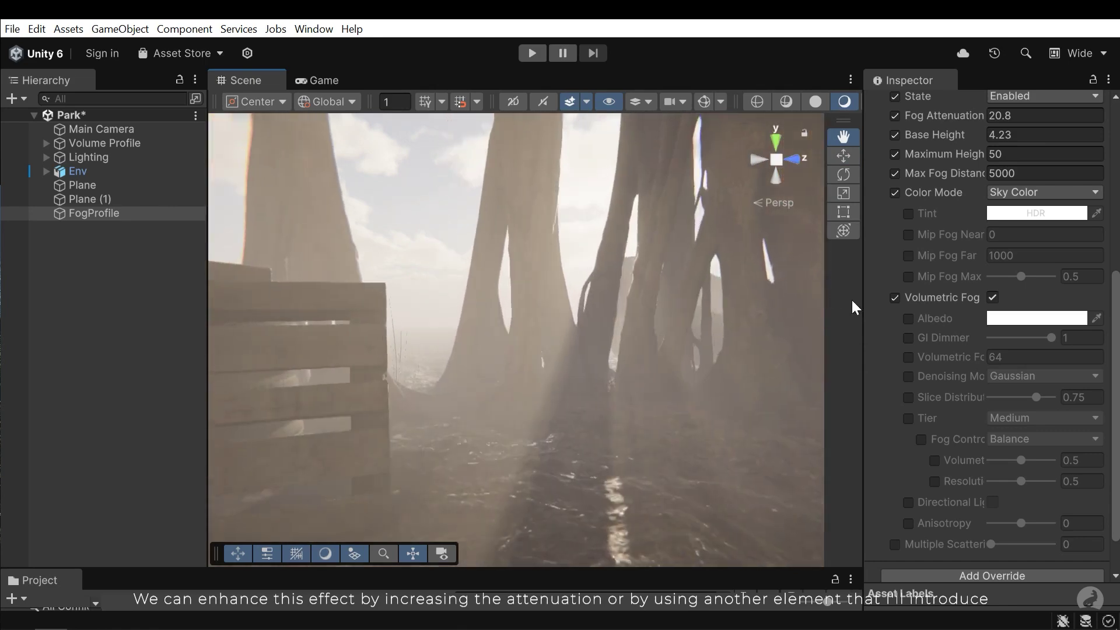
right_drag(930, 295, 311, 344)
middle_drag(311, 343, 247, 330)
right_drag(605, 332, 627, 265)
key(s)
key(w)
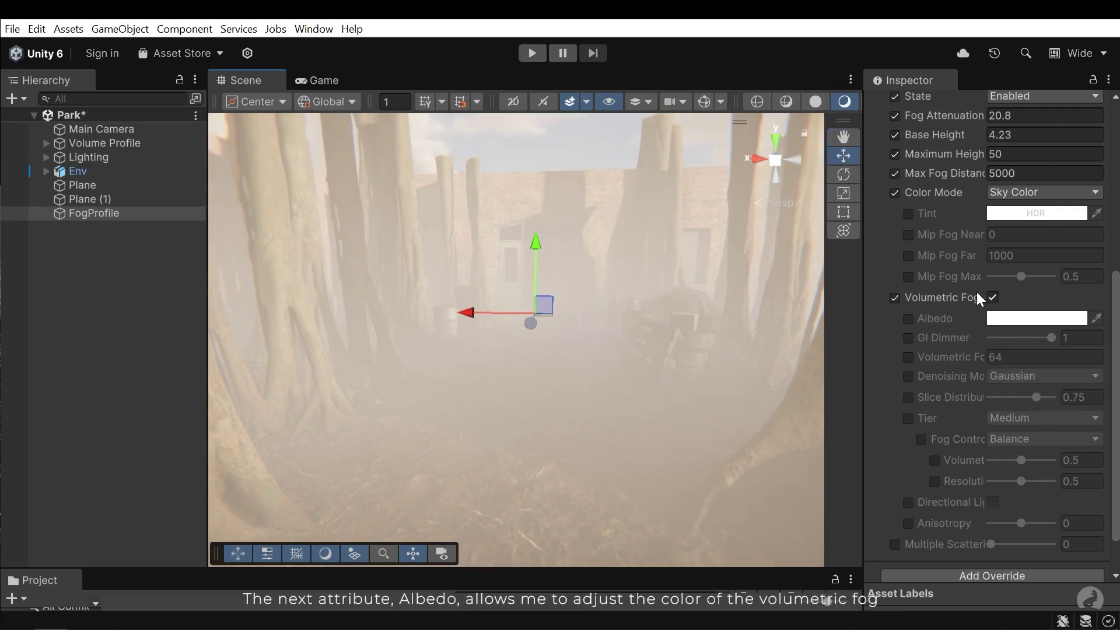
Enable the volumetric fog's Albedo override, try pure red (FF0000) and undo the color change
click(908, 319)
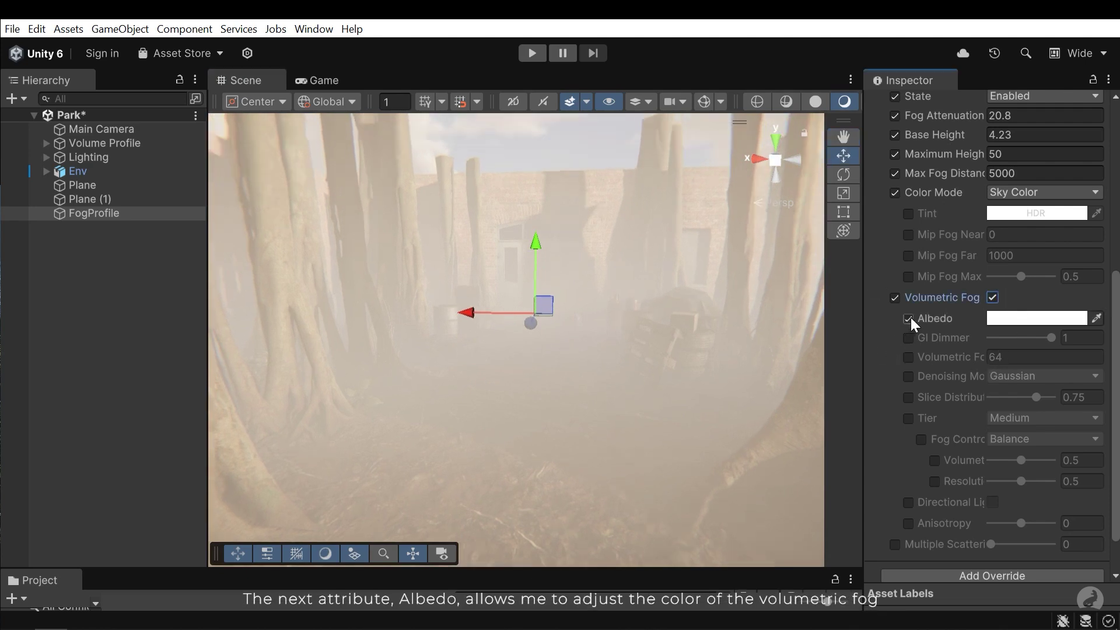
click(1023, 320)
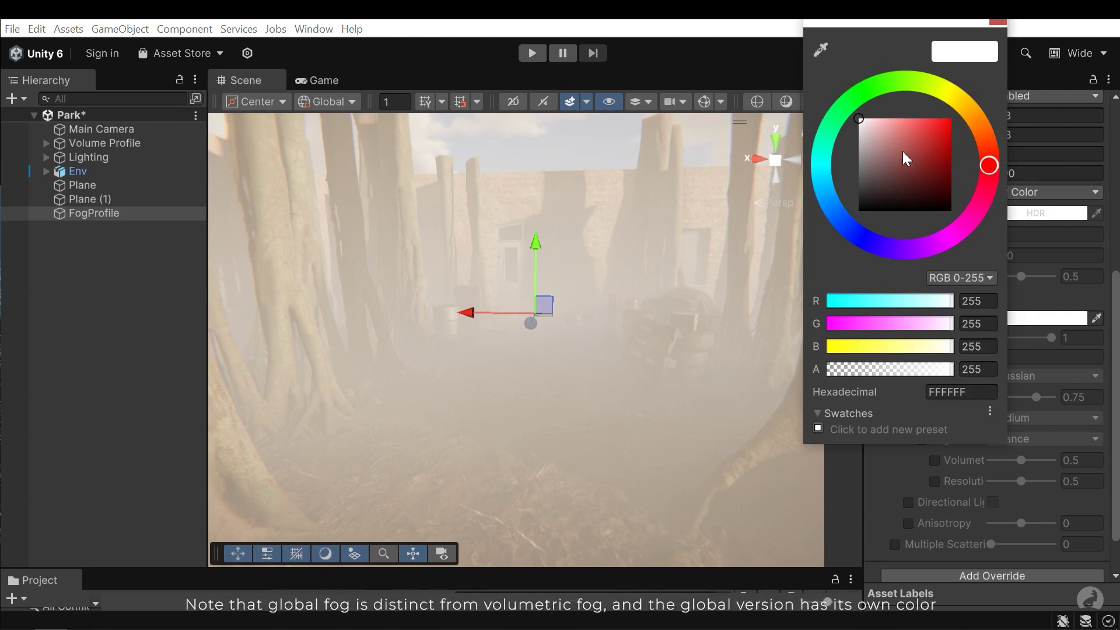
drag(908, 135, 976, 113)
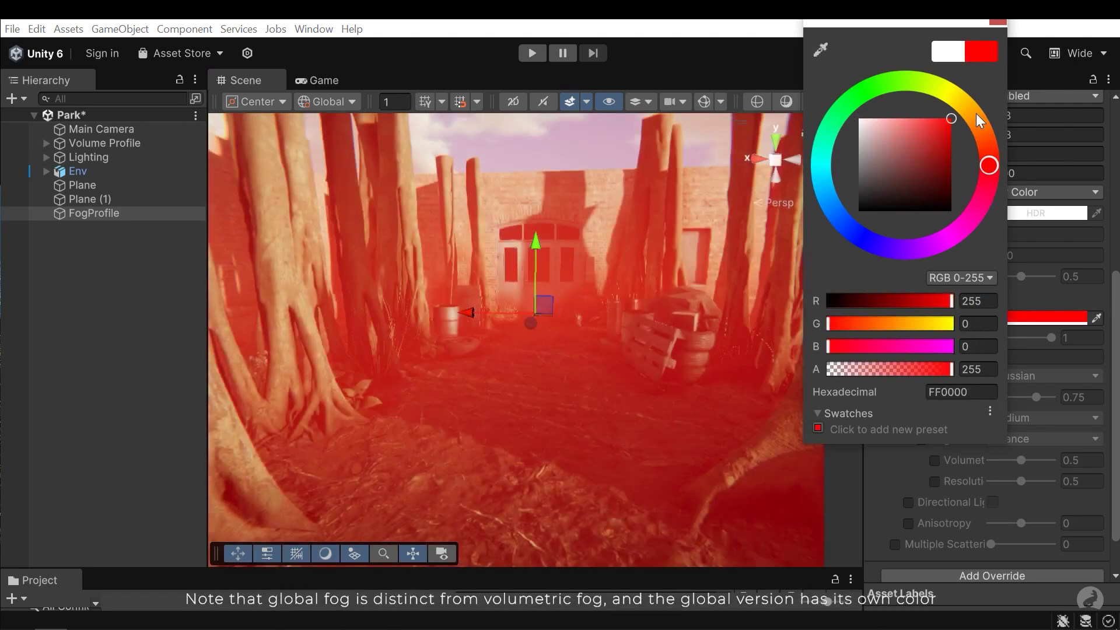
click(998, 22)
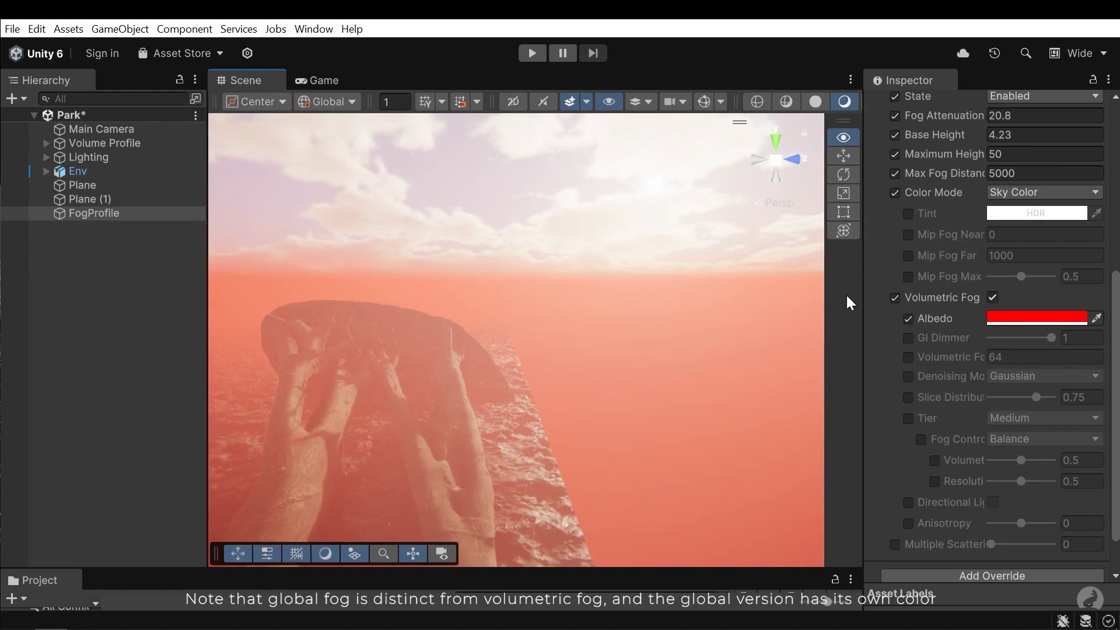
right_drag(846, 293, 892, 371)
right_drag(783, 270, 420, 345)
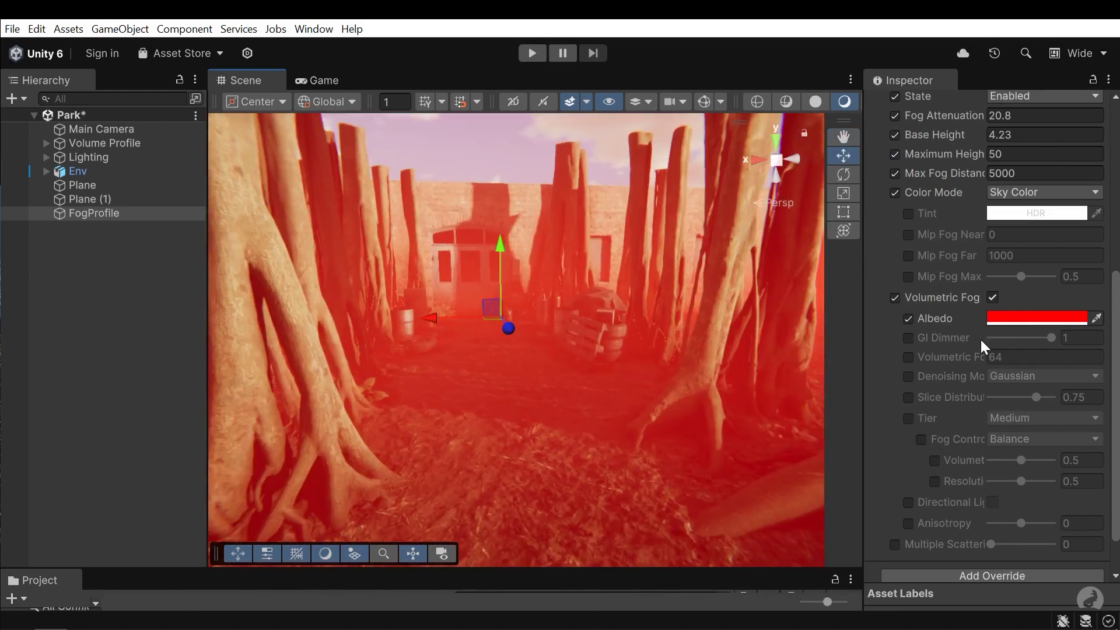
key(ctrl+z)
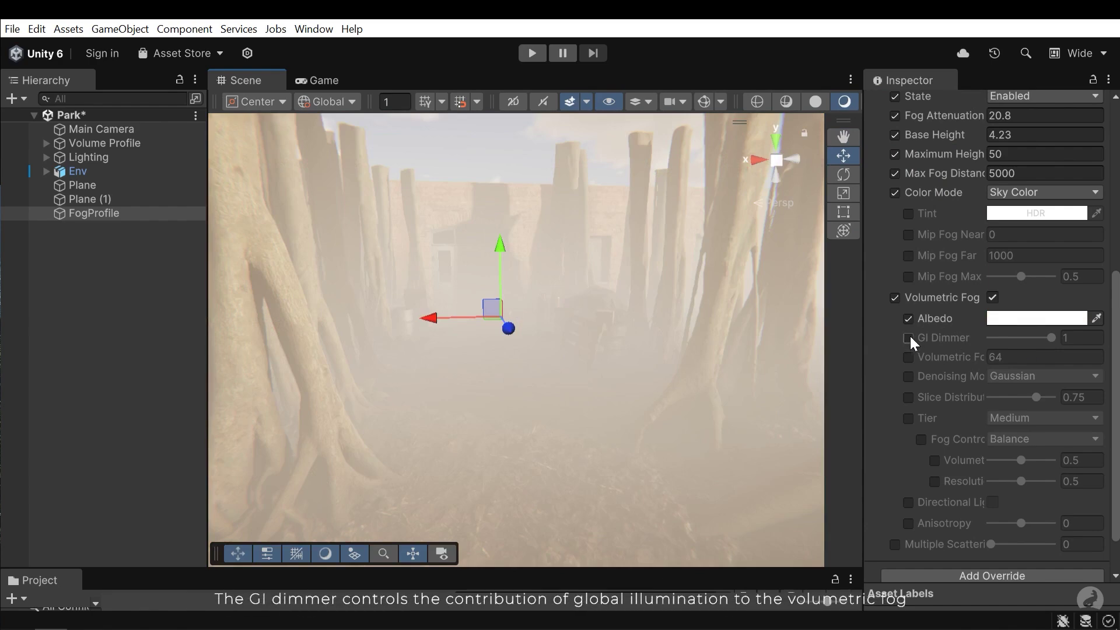
Enable the volumetric fog's GI Dimmer override, try a lower value and undo it back to 1
mouse_move(940, 338)
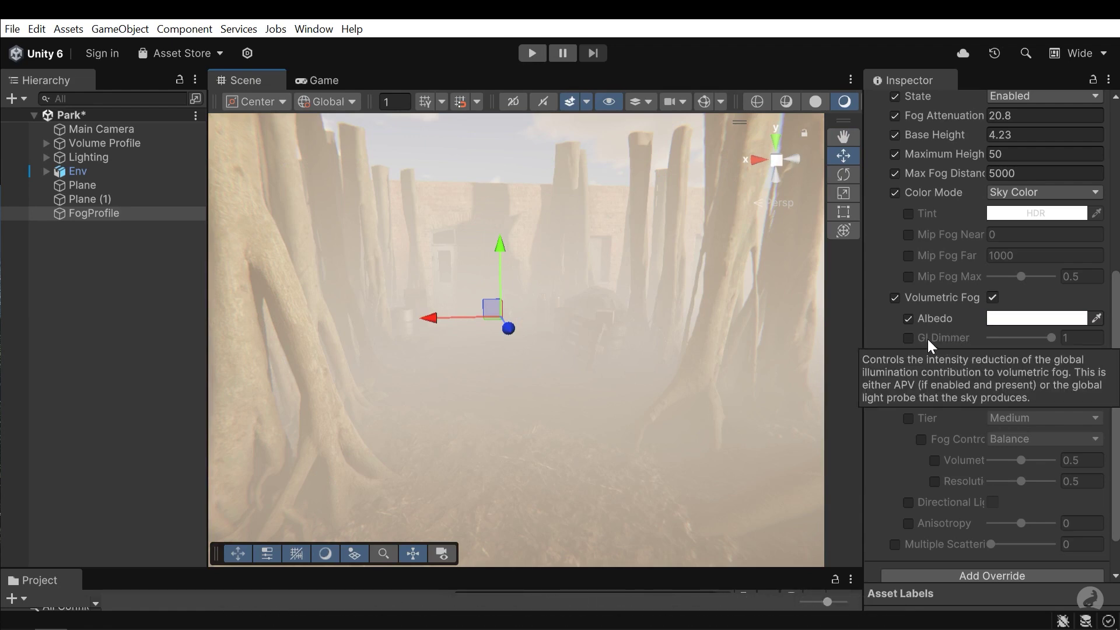
click(907, 337)
click(1050, 338)
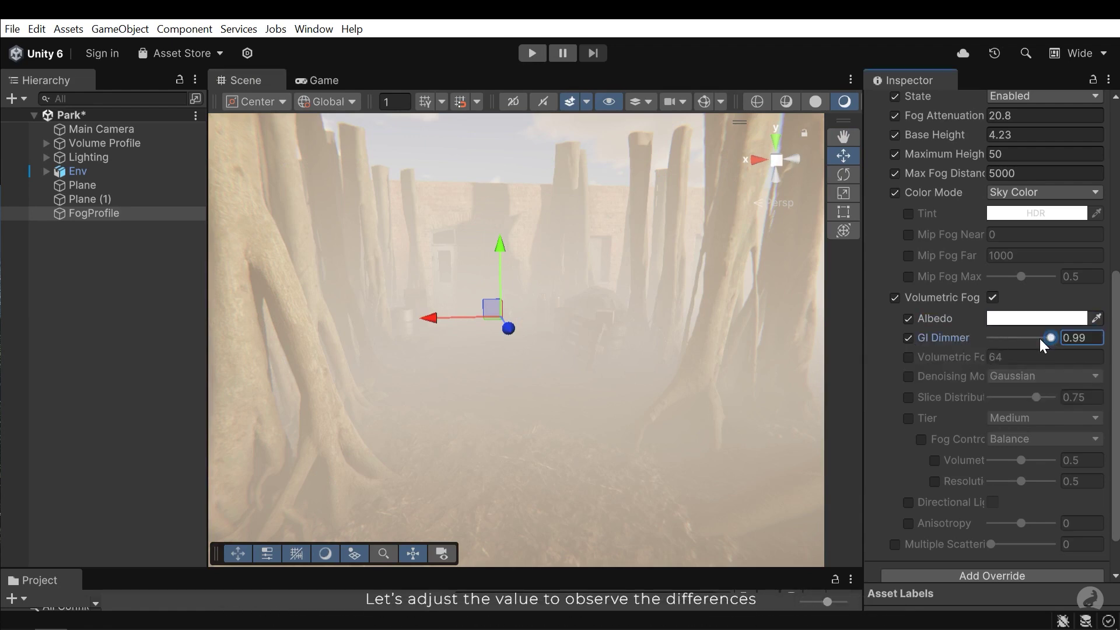
drag(1039, 338, 870, 313)
right_drag(439, 399, 342, 359)
middle_drag(549, 286, 554, 275)
key(ctrl+z)
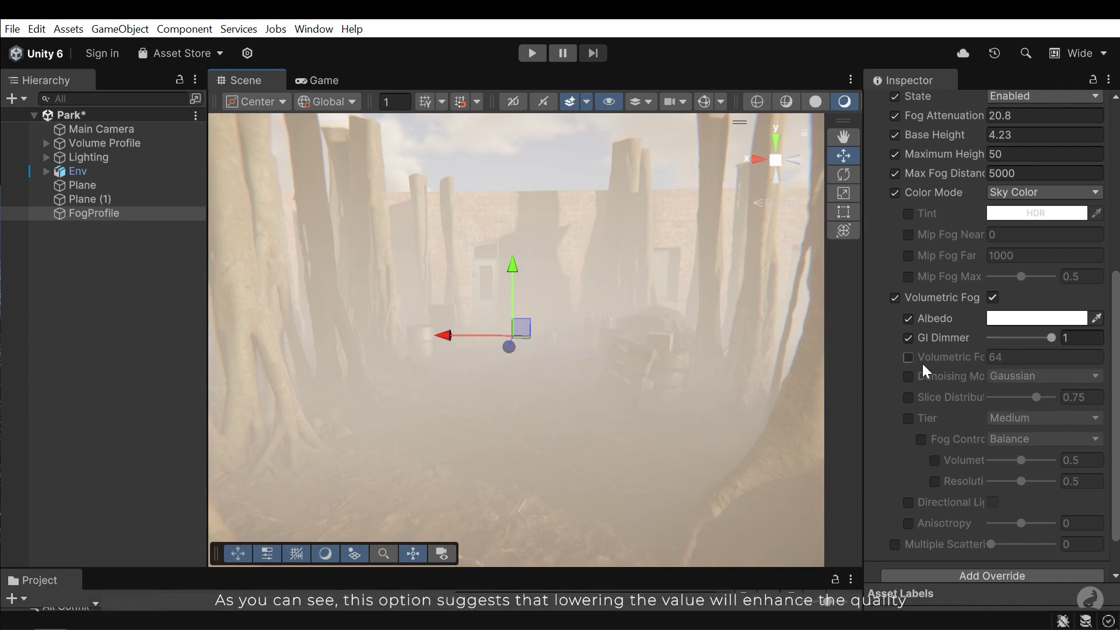
Enable the Volumetric Fog Distance override, try a distance of 0.1 and return it to 64
mouse_move(949, 359)
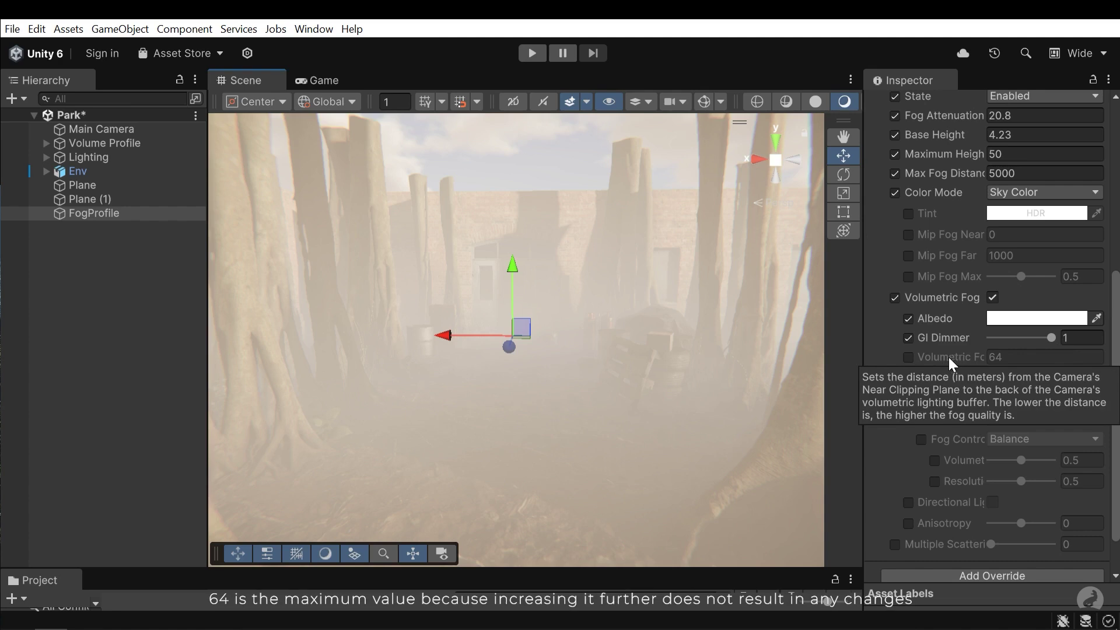
click(908, 357)
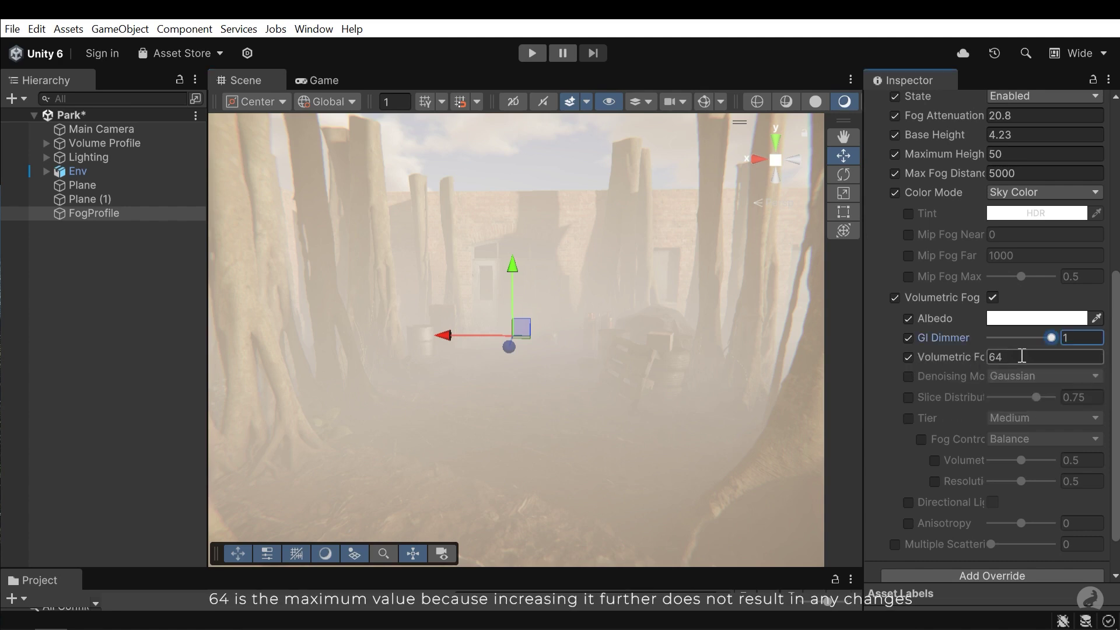
drag(960, 352, 672, 365)
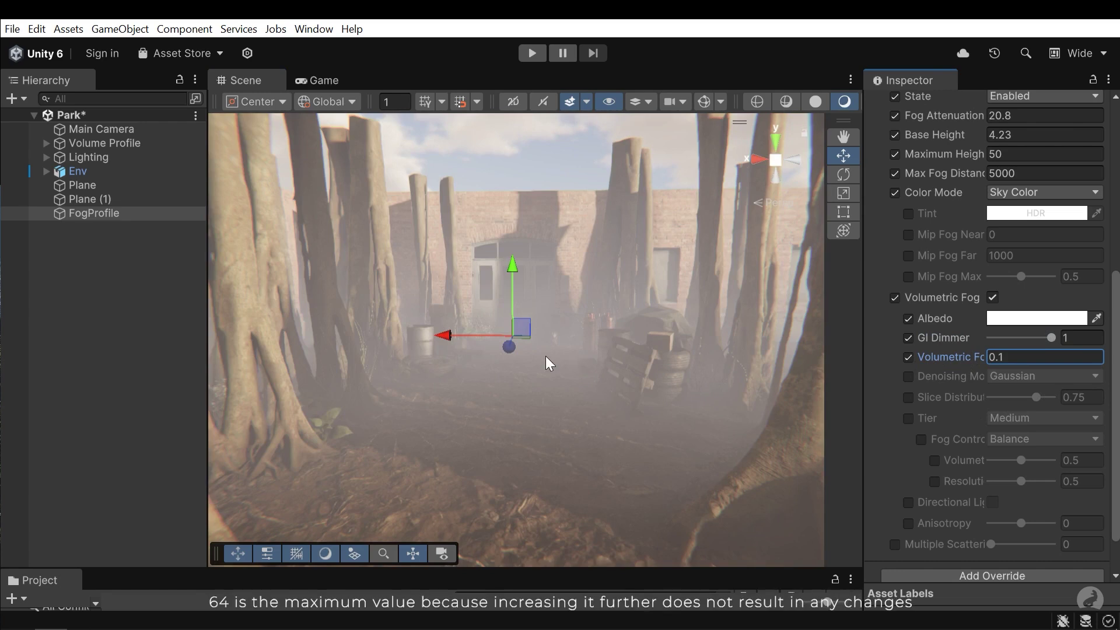
middle_drag(545, 356, 618, 338)
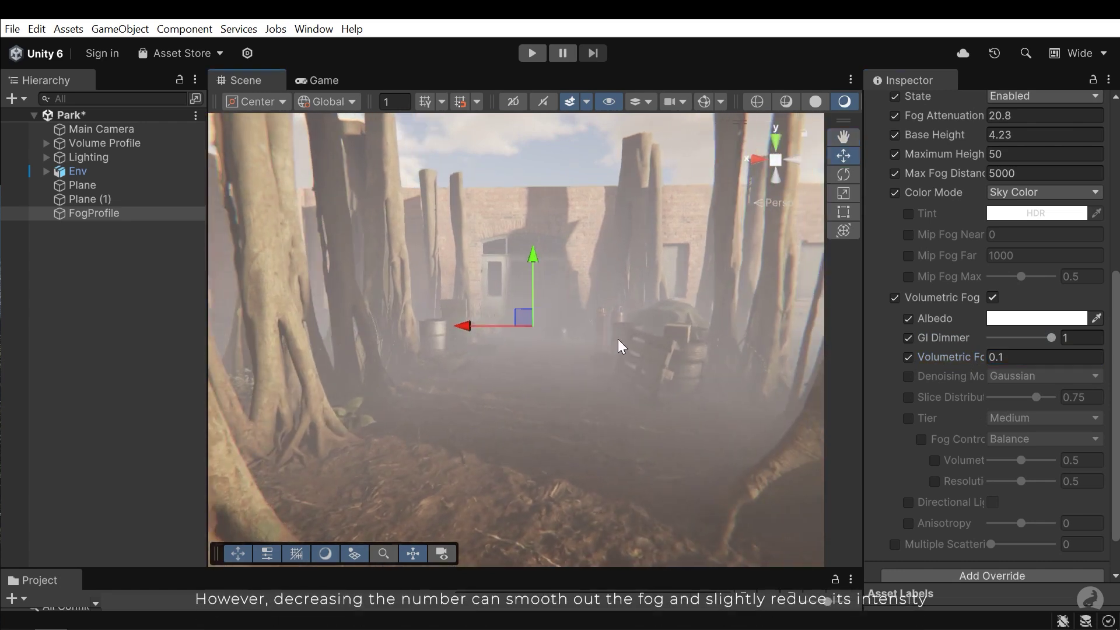
key(ctrl+z)
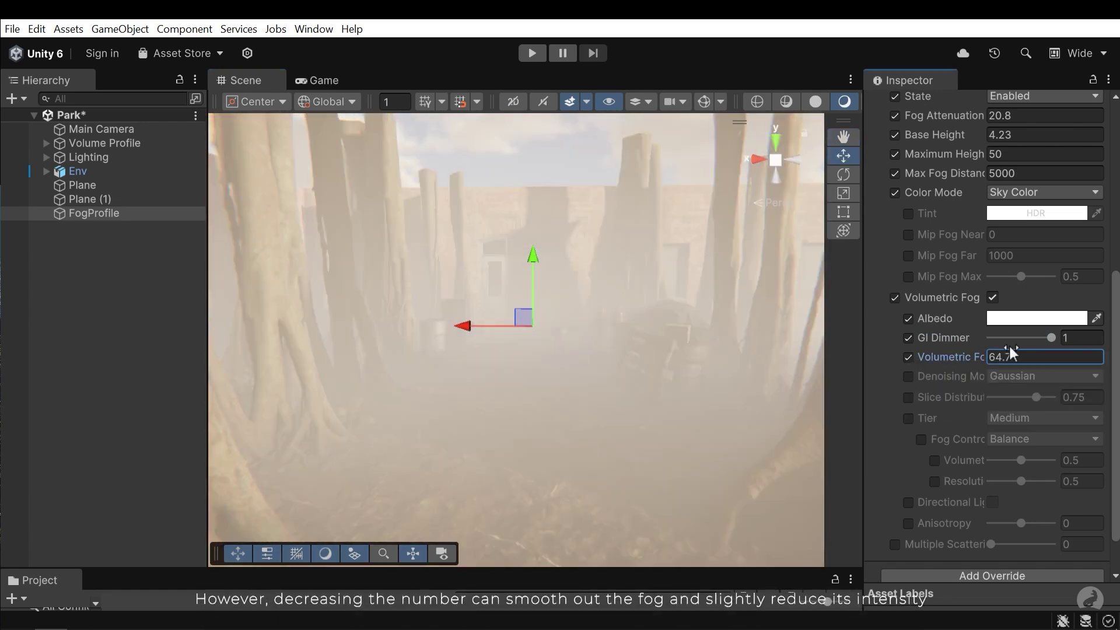
drag(1010, 352, 76, 448)
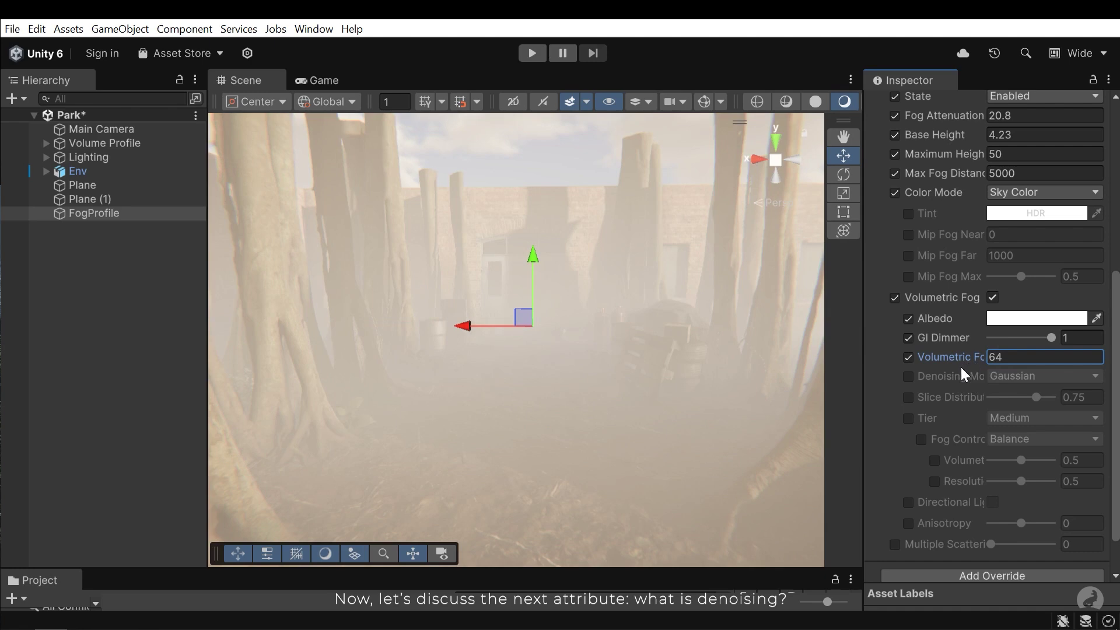
Try the Reprojection denoising mode, return to Gaussian and disable the Denoising Mode override
click(906, 378)
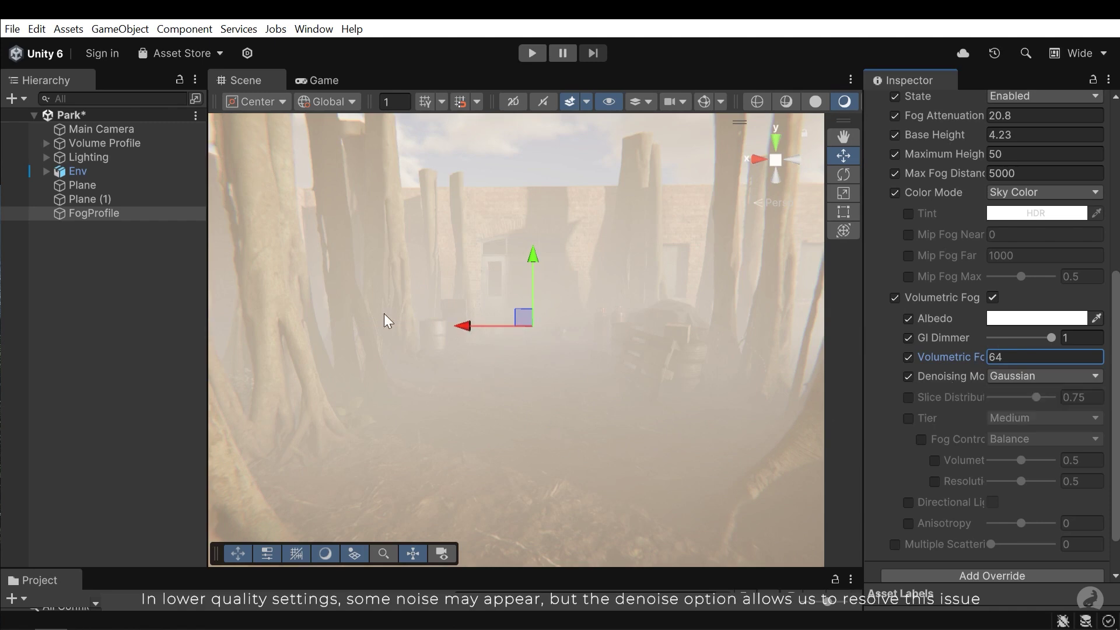
right_drag(494, 404, 367, 351)
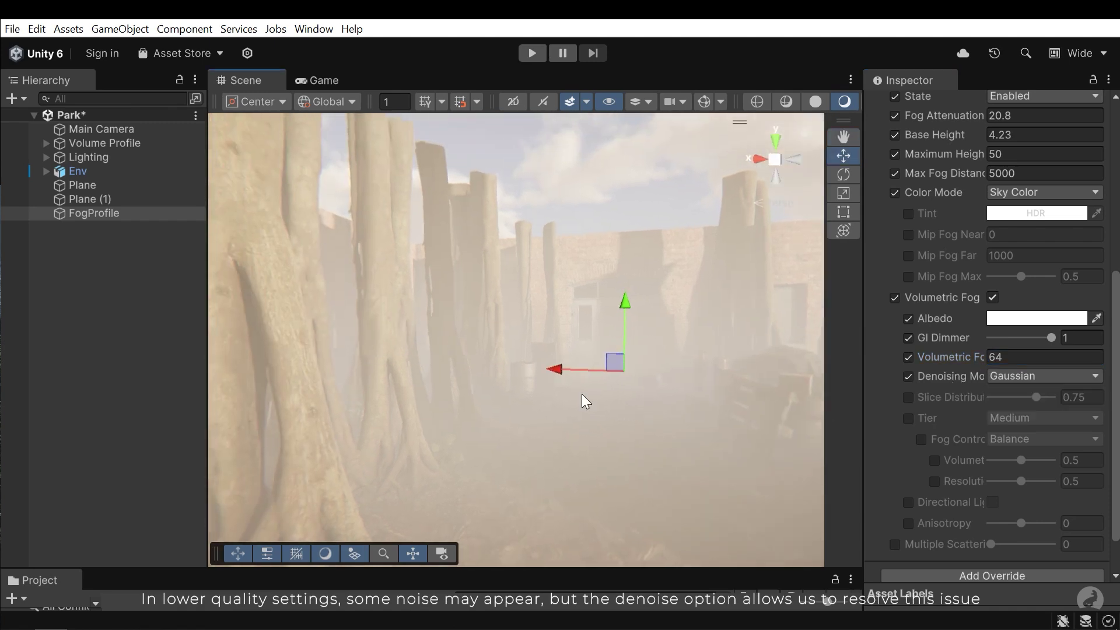
click(1027, 376)
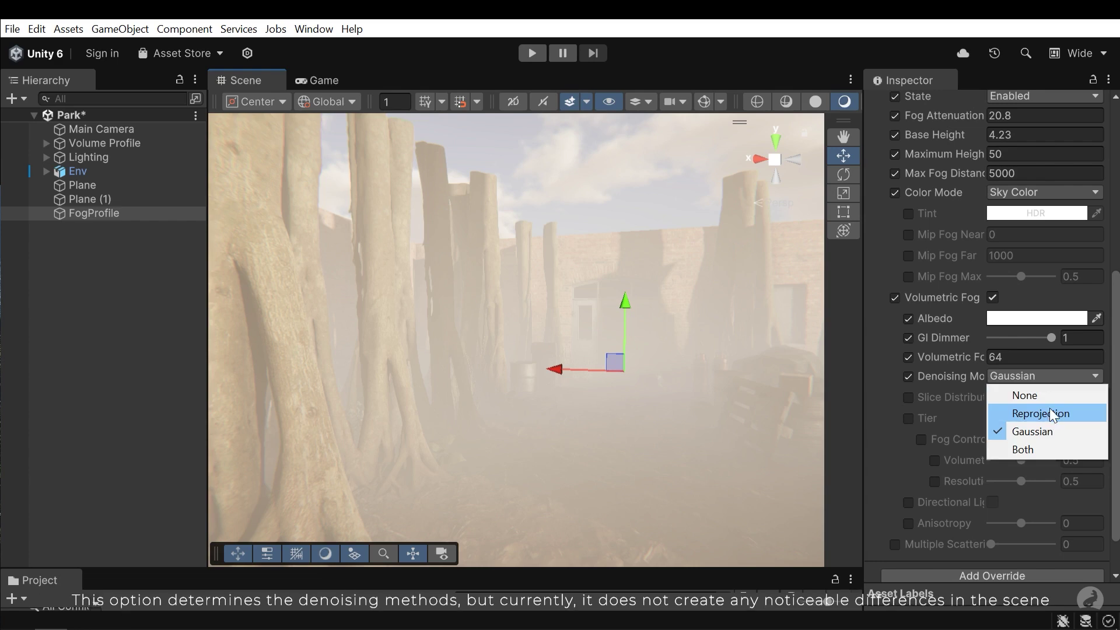
click(1012, 394)
right_drag(598, 387, 659, 378)
click(1035, 378)
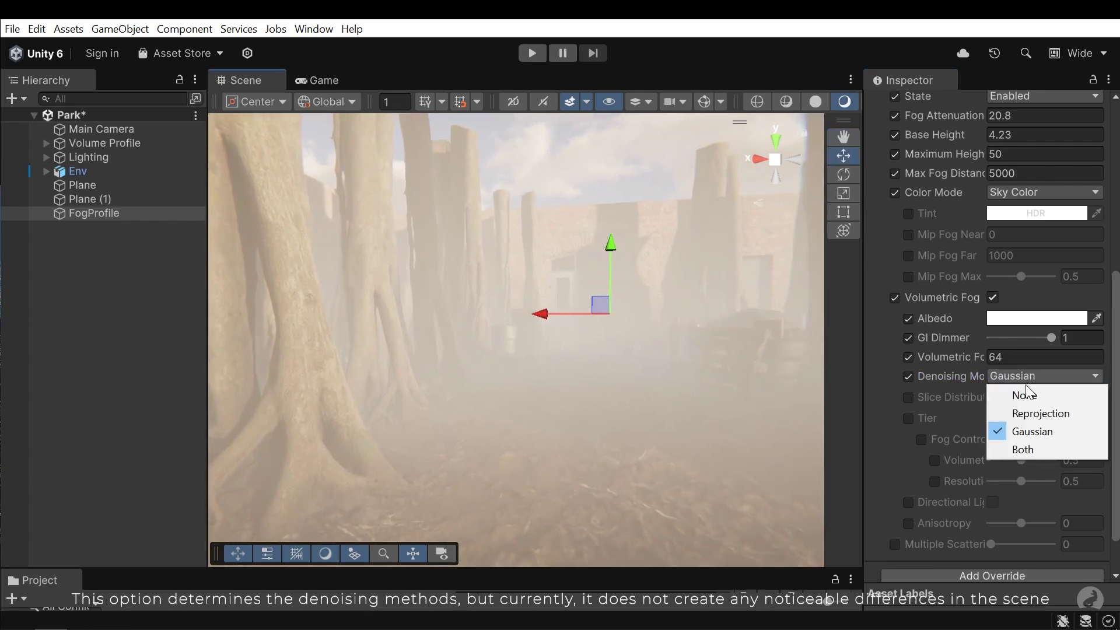
click(1024, 410)
middle_drag(565, 328, 545, 365)
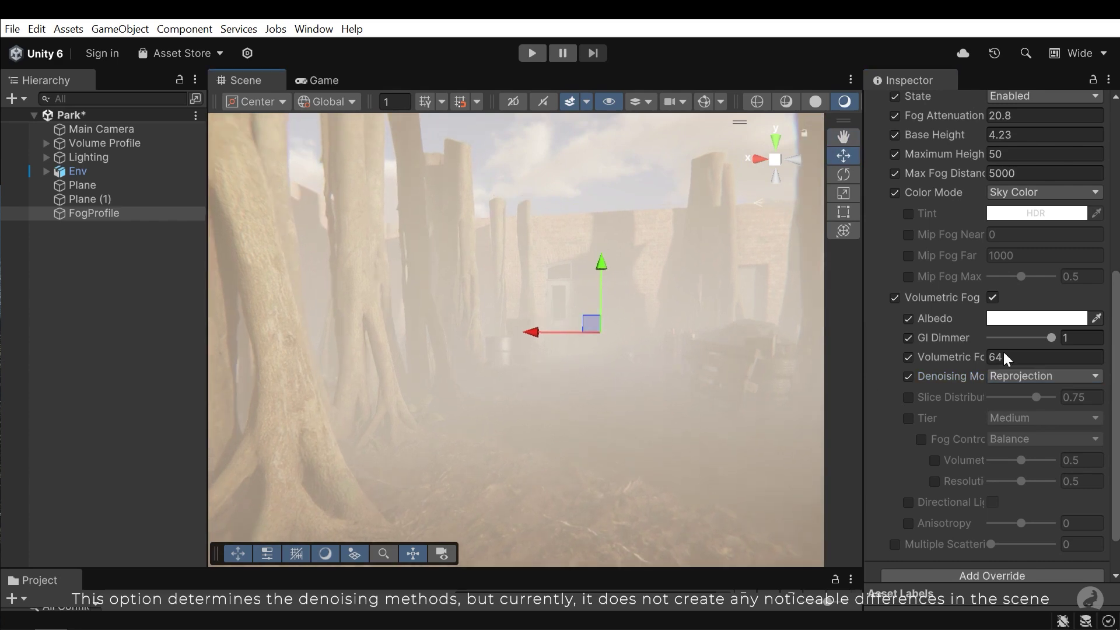
click(1036, 376)
click(1038, 425)
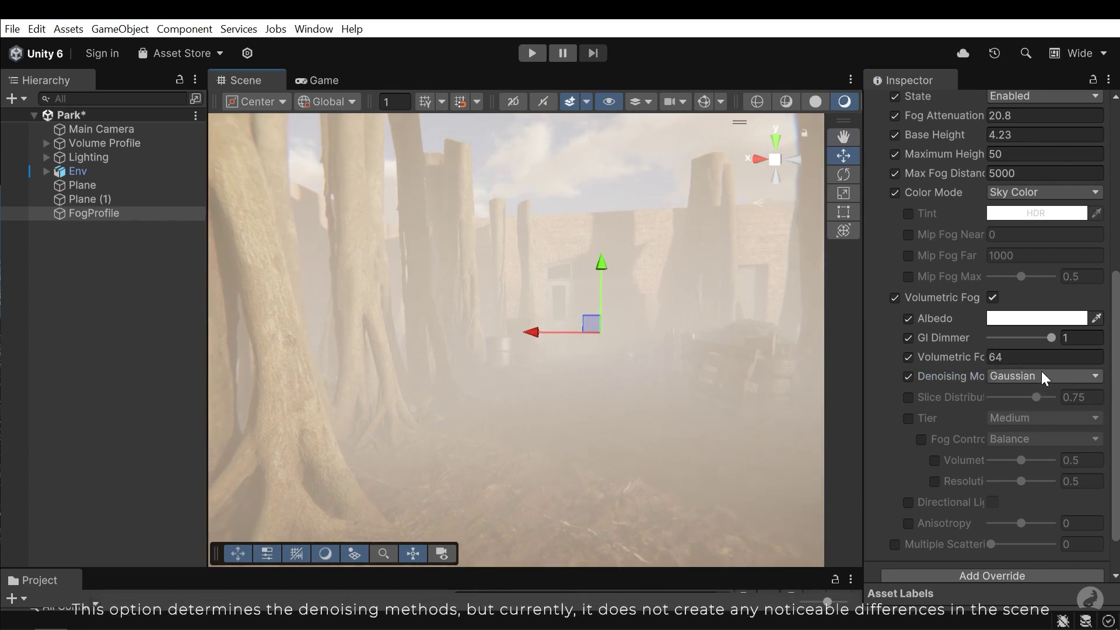
click(908, 376)
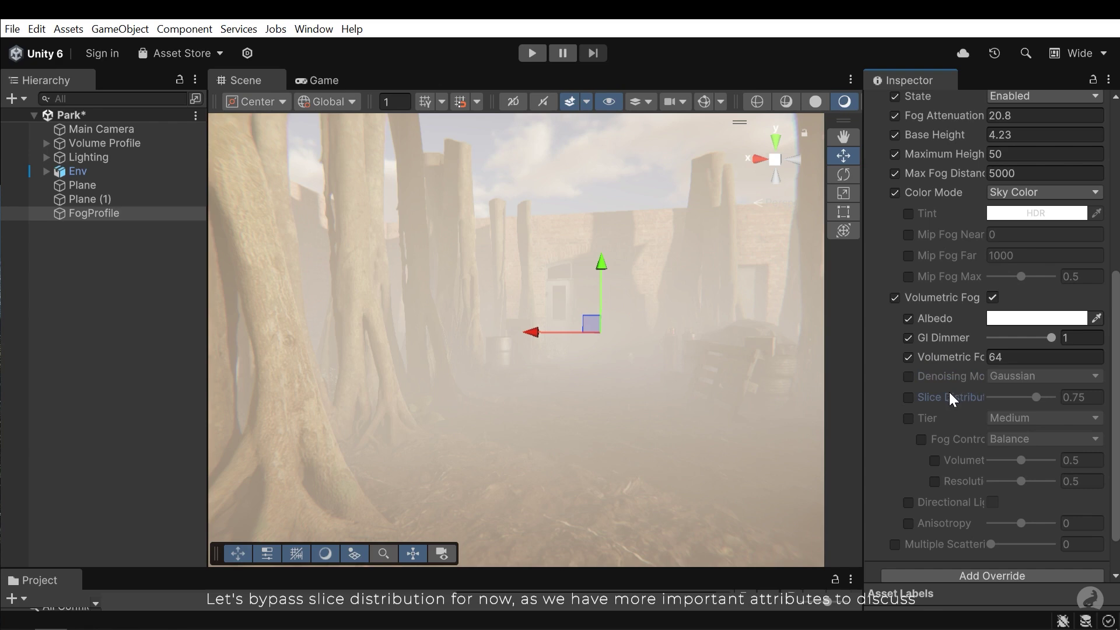
Enable the volumetric fog's Tier override and set the quality to High, undoing a try of Low
click(908, 418)
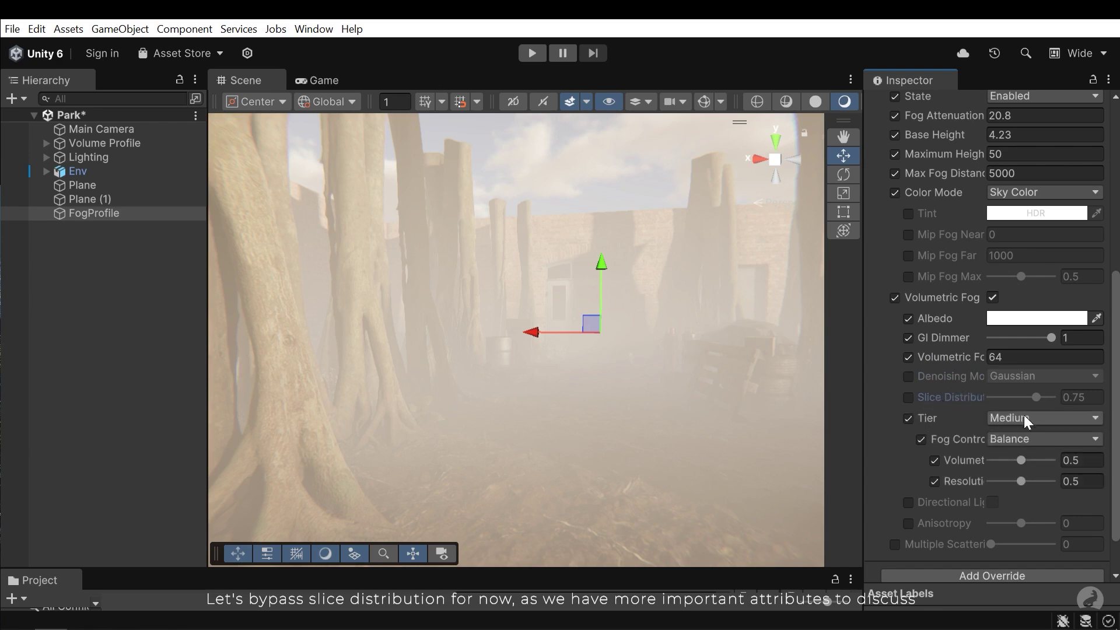
click(1057, 420)
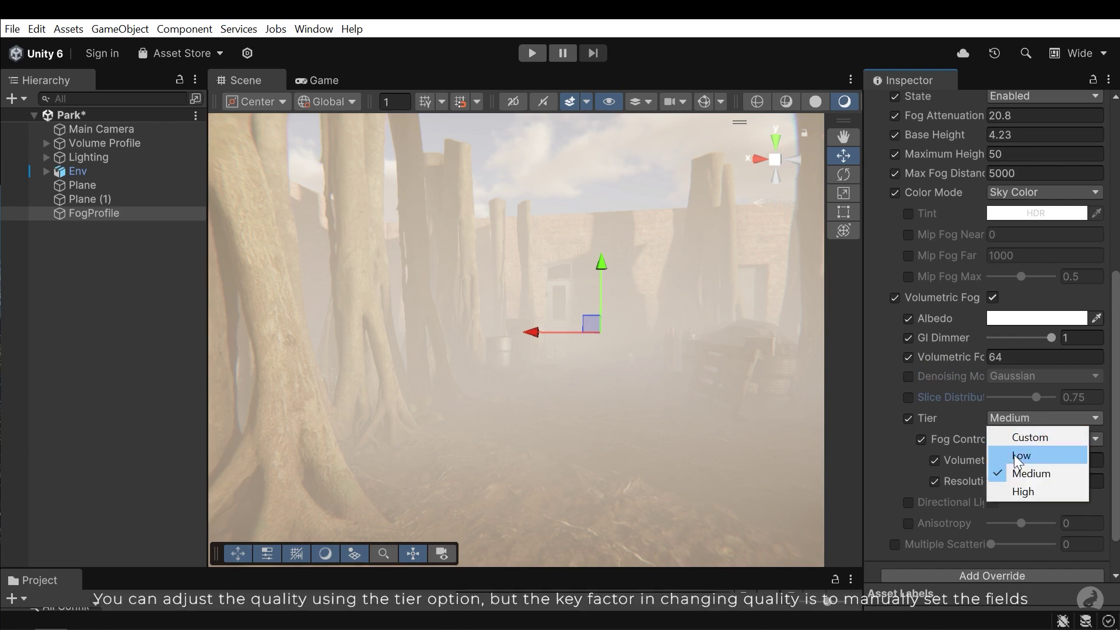
click(1031, 492)
click(1015, 419)
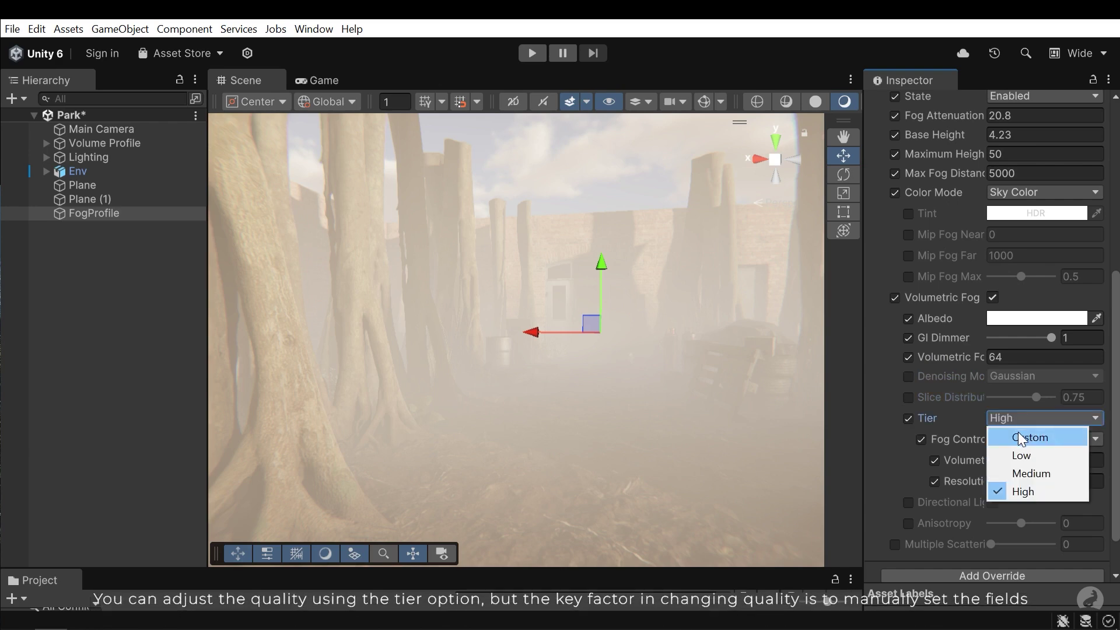
click(1021, 453)
key(ctrl+z)
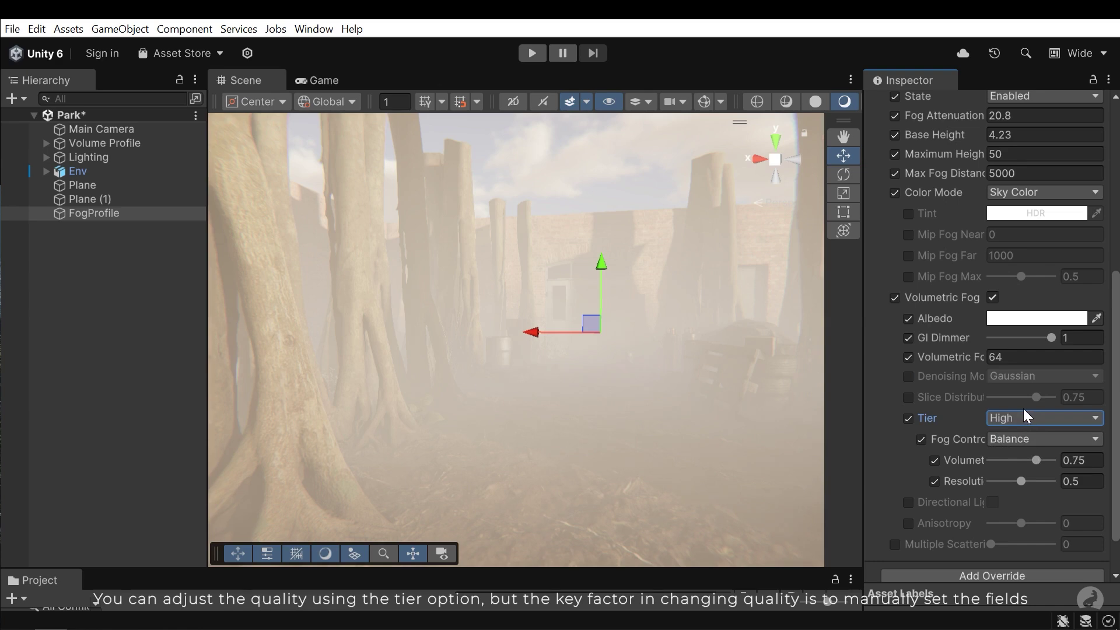
click(1018, 425)
click(969, 432)
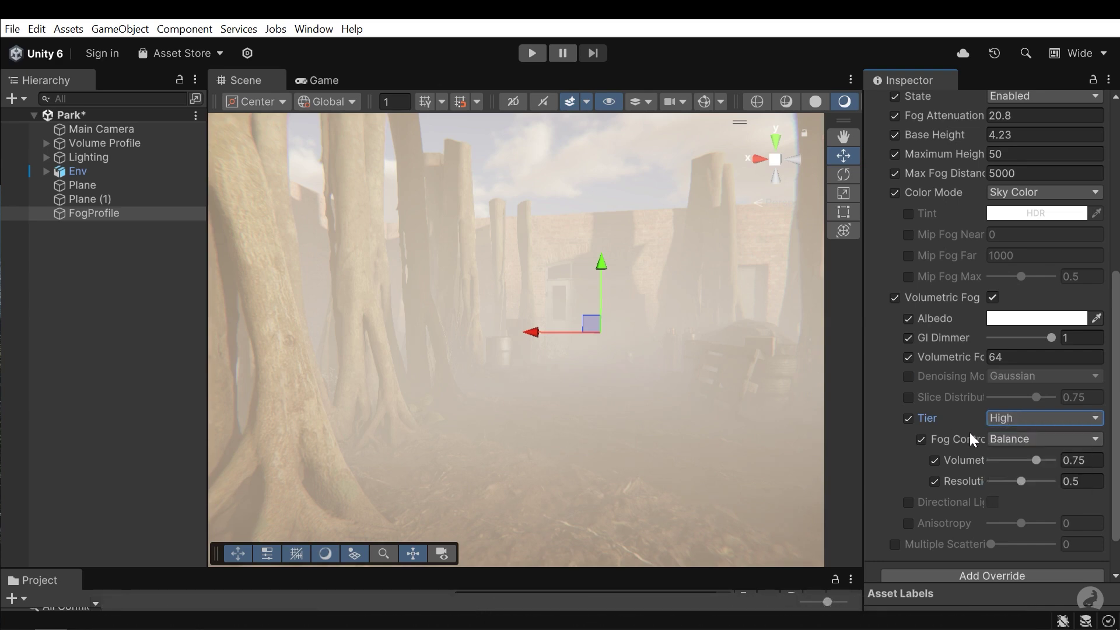
click(1041, 433)
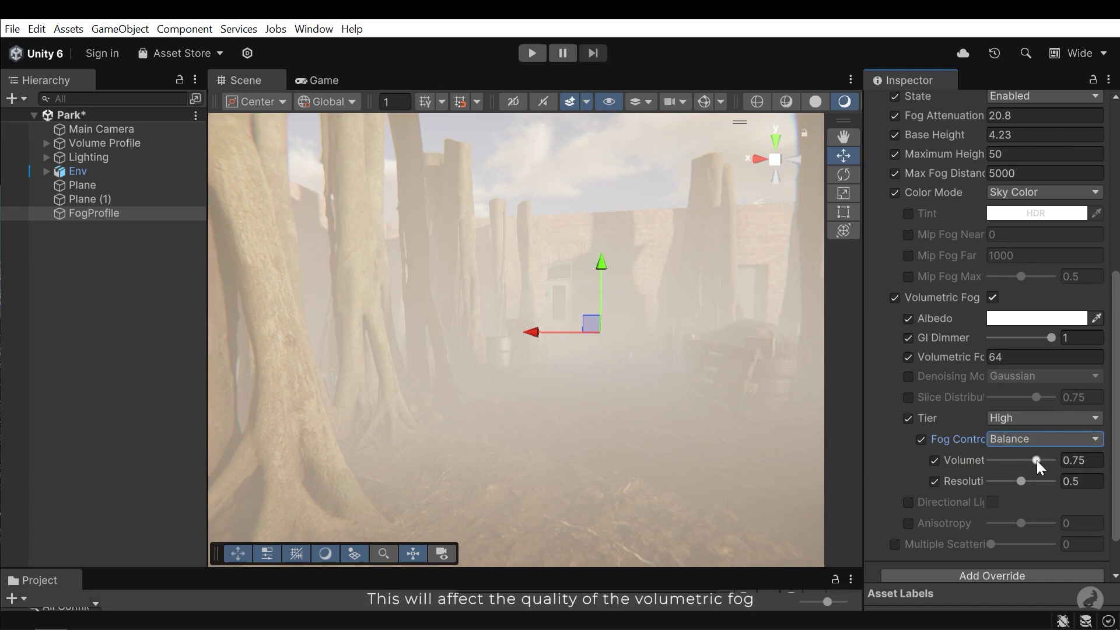
Lower the Volumetric Fog Budget to 0 and inspect the fog quality among the tree trunks
drag(1037, 460, 983, 460)
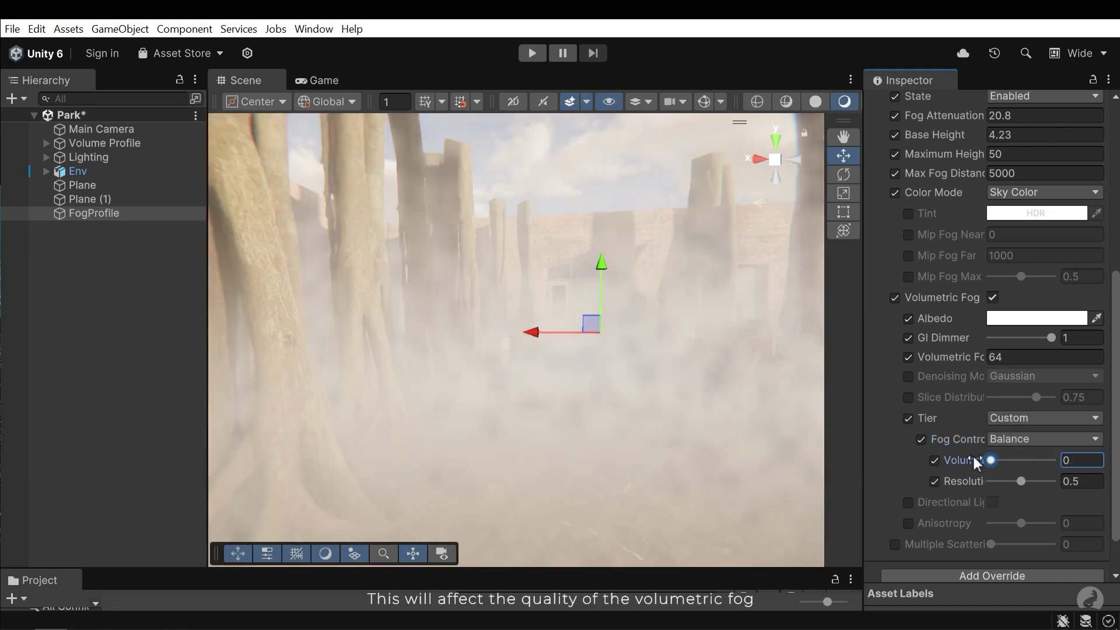
right_drag(388, 327, 764, 316)
middle_drag(613, 310, 651, 344)
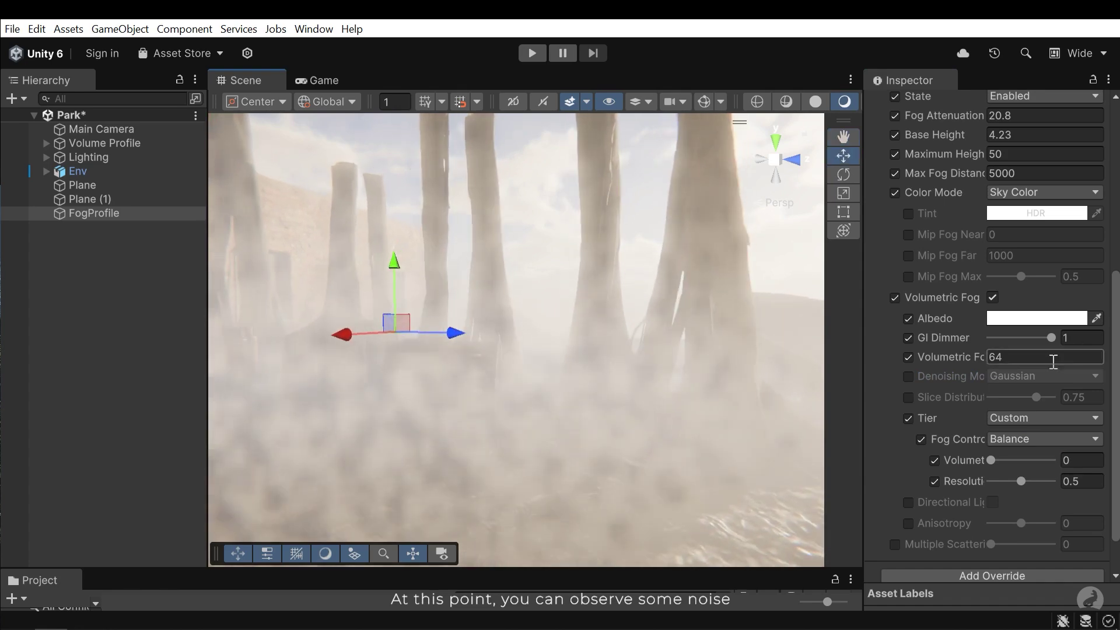
Enable the Denoising Mode override, compare the available denoising modes on the fog and keep Gaussian
click(909, 377)
click(1021, 376)
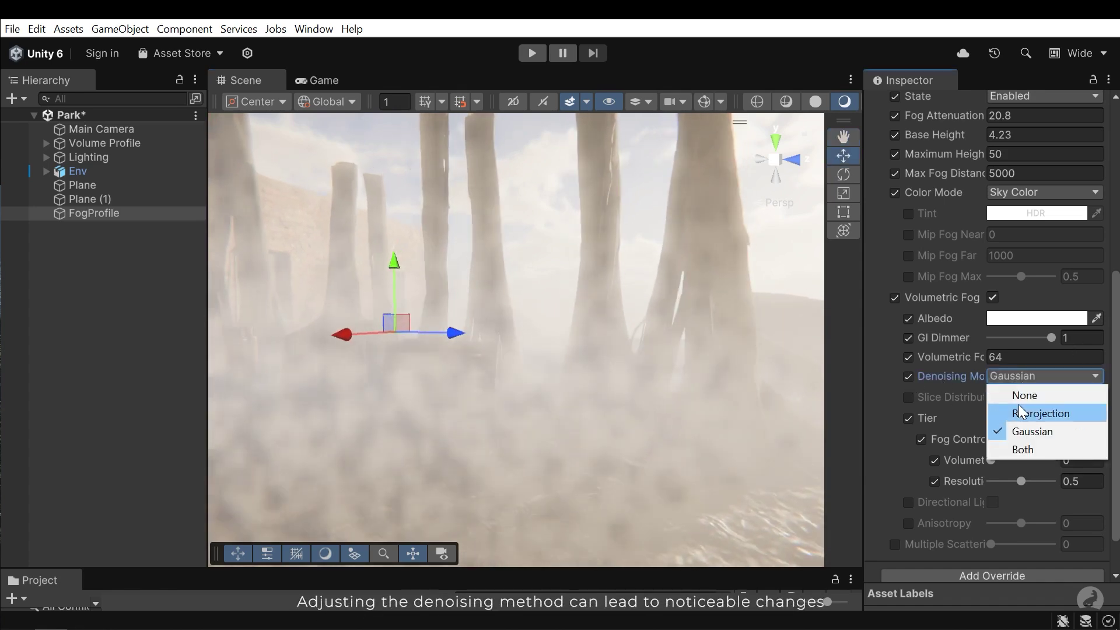
click(1020, 396)
middle_drag(689, 294, 767, 317)
right_drag(768, 317, 694, 326)
click(1038, 375)
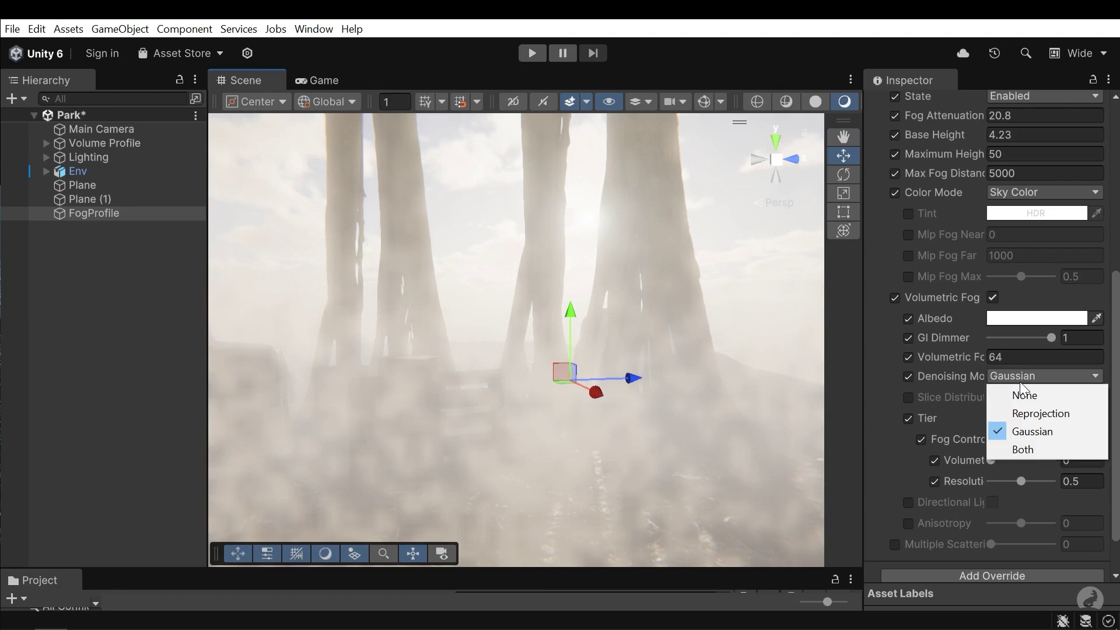
click(1015, 411)
click(1015, 377)
click(1012, 397)
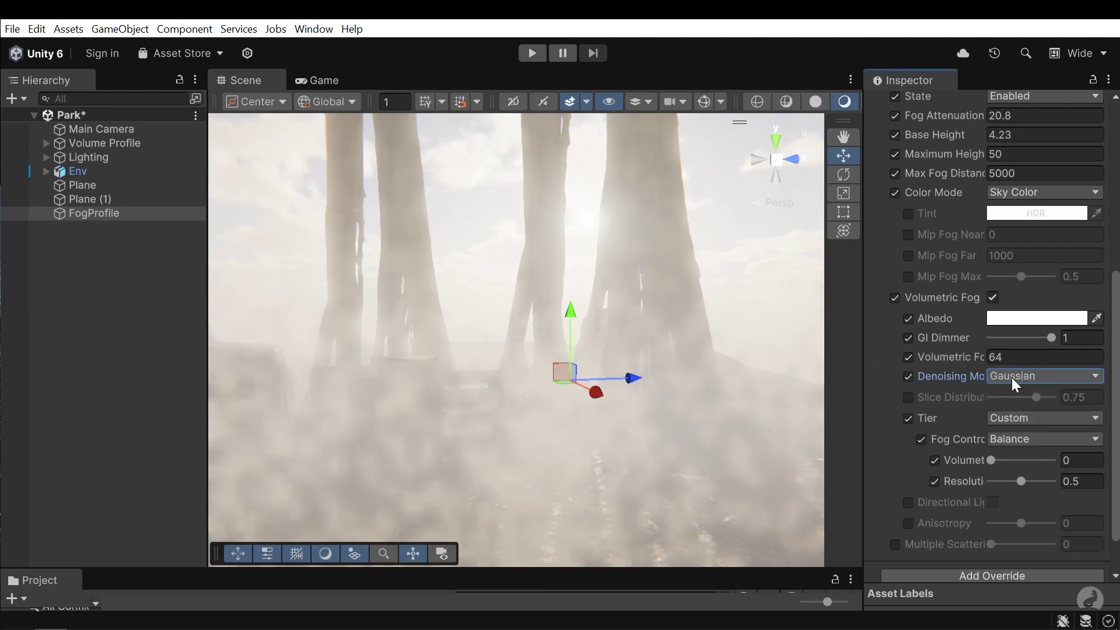
Raise the Volumetric Fog Budget to 1, lower the Resolution Depth Ratio to 0 and inspect the fog from several angles
right_drag(616, 381, 1042, 443)
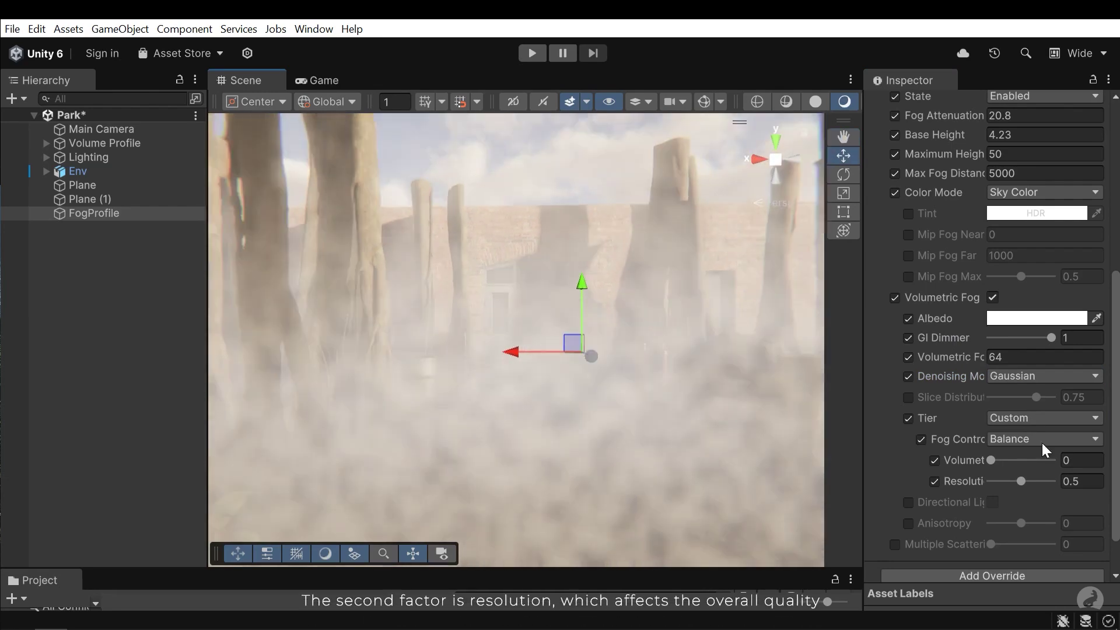
drag(990, 460, 1082, 474)
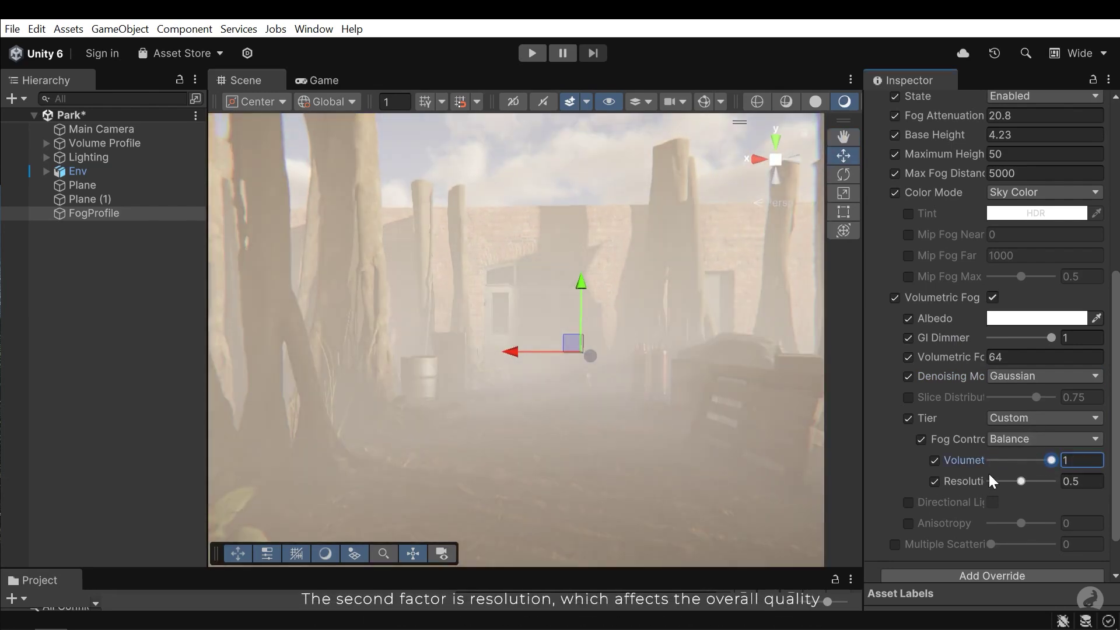
mouse_move(957, 482)
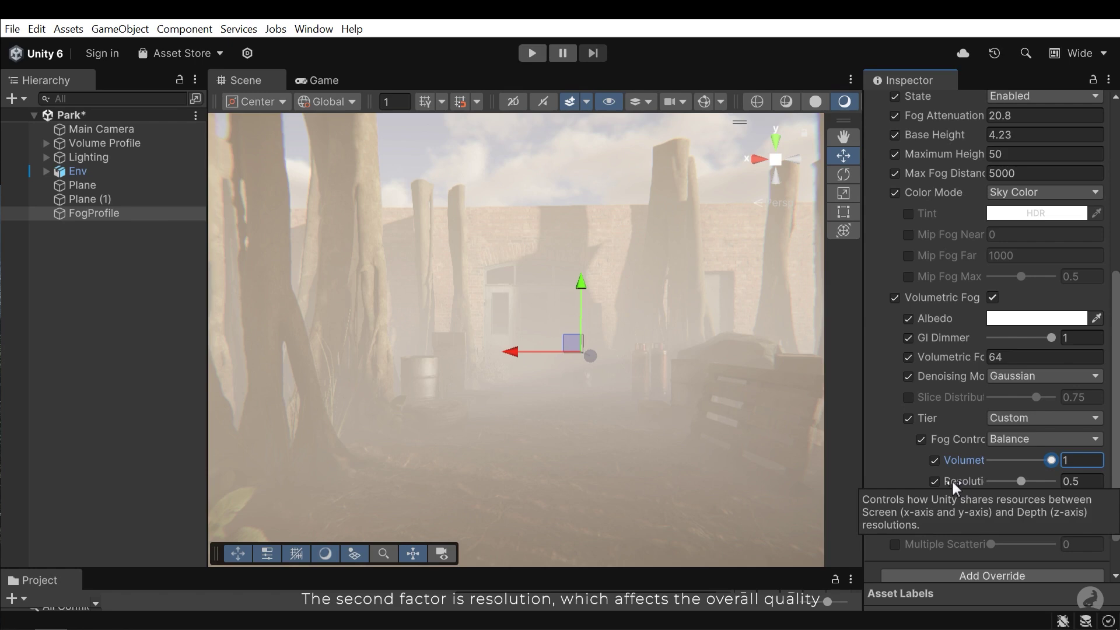
drag(1019, 481, 963, 438)
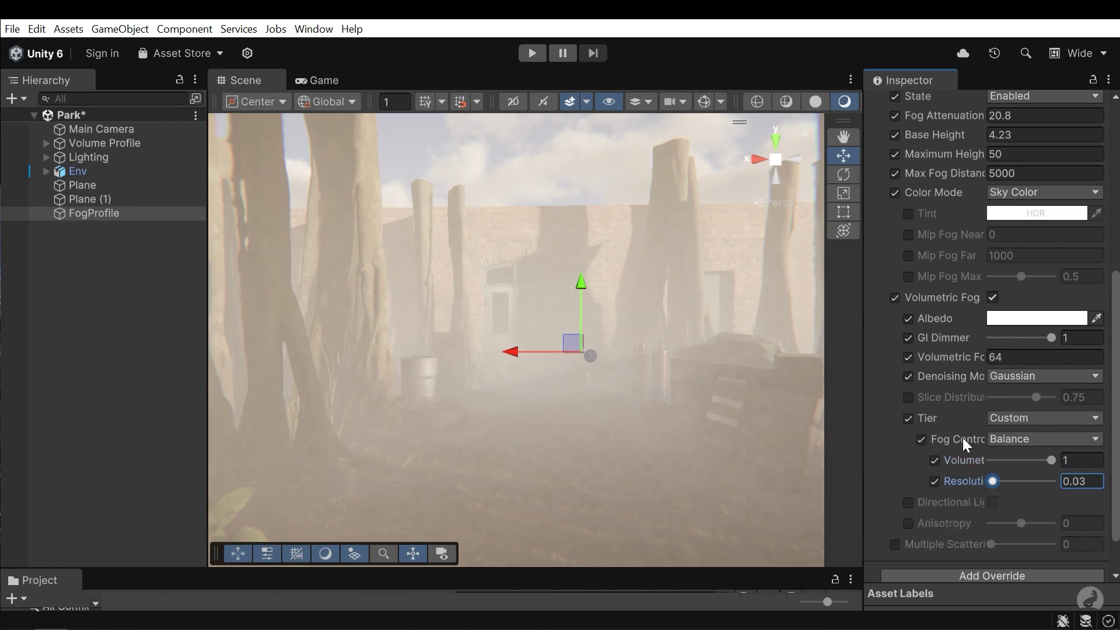
right_drag(635, 352, 663, 447)
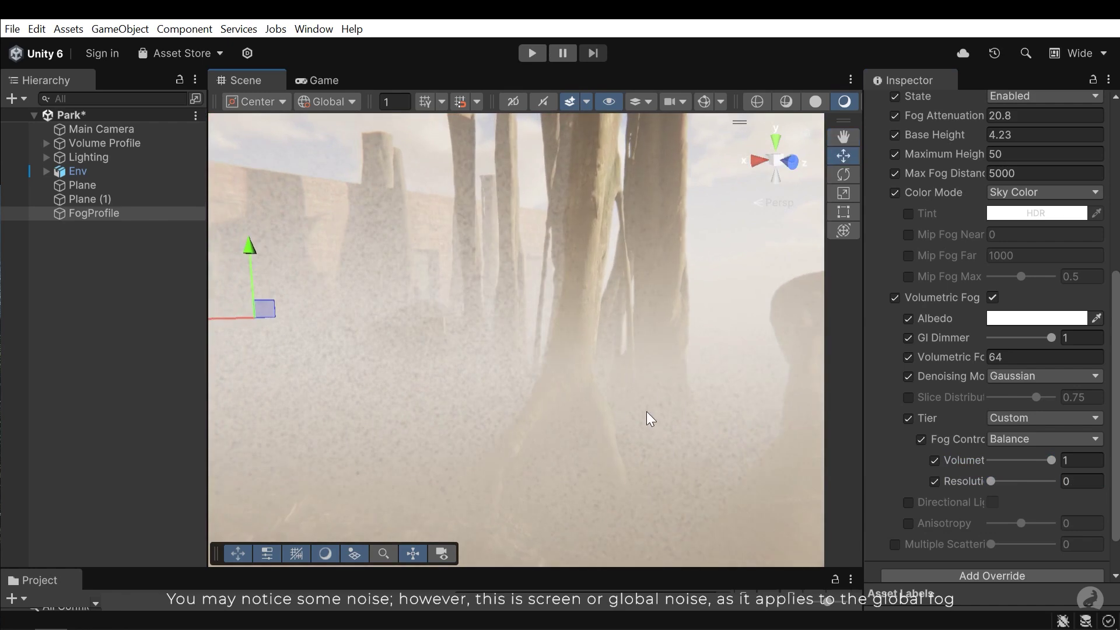
right_drag(545, 334, 344, 327)
middle_drag(519, 331, 898, 336)
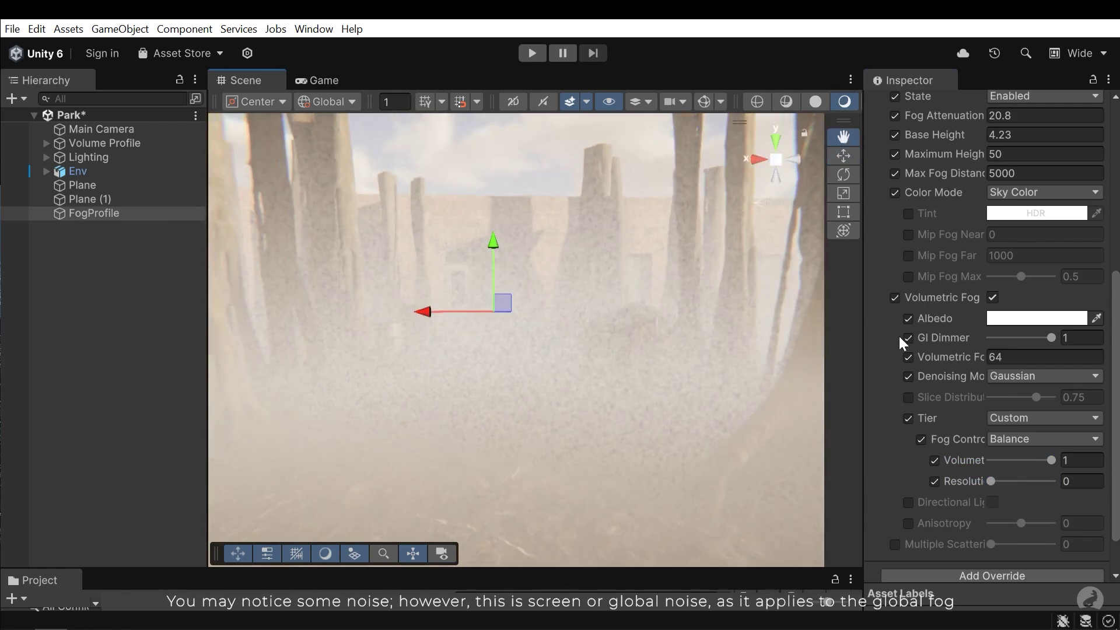
right_drag(707, 379, 635, 345)
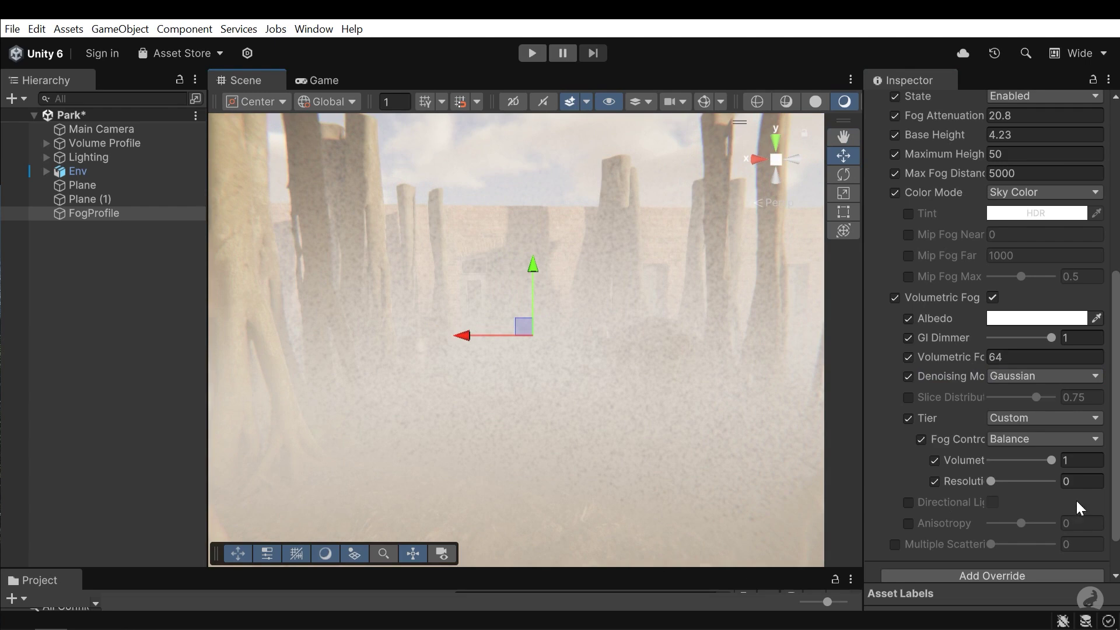
Try a Resolution Depth Ratio of 1, then set the Volumetric Fog Budget to 0.64 and the ratio to 0.59
click(1003, 483)
click(1070, 481)
text(1)
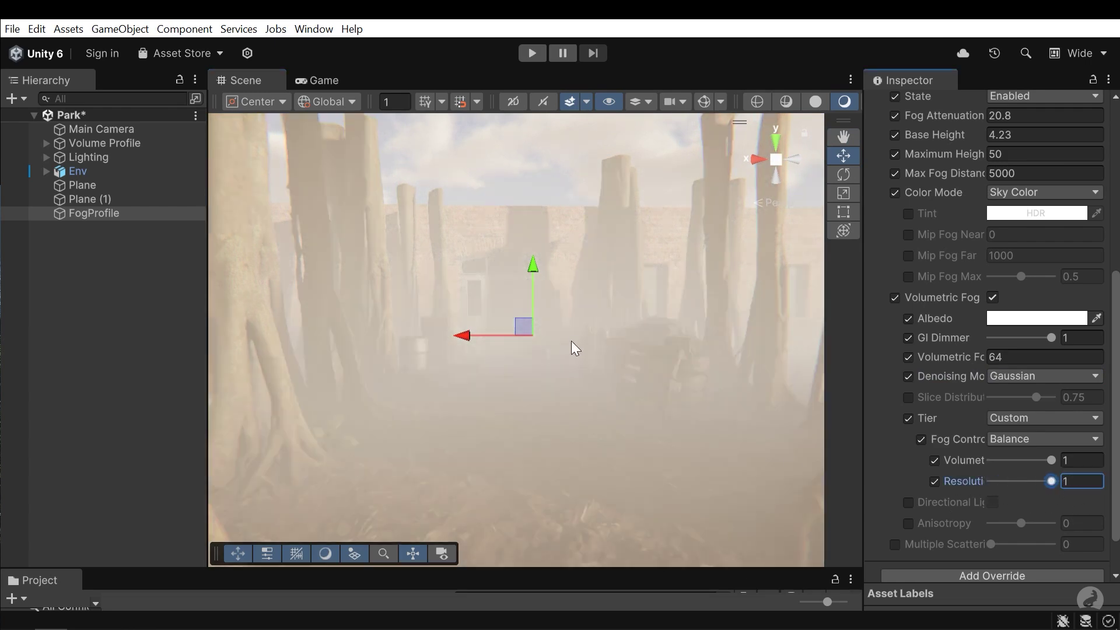
right_drag(572, 346, 1046, 474)
drag(1051, 460, 1027, 481)
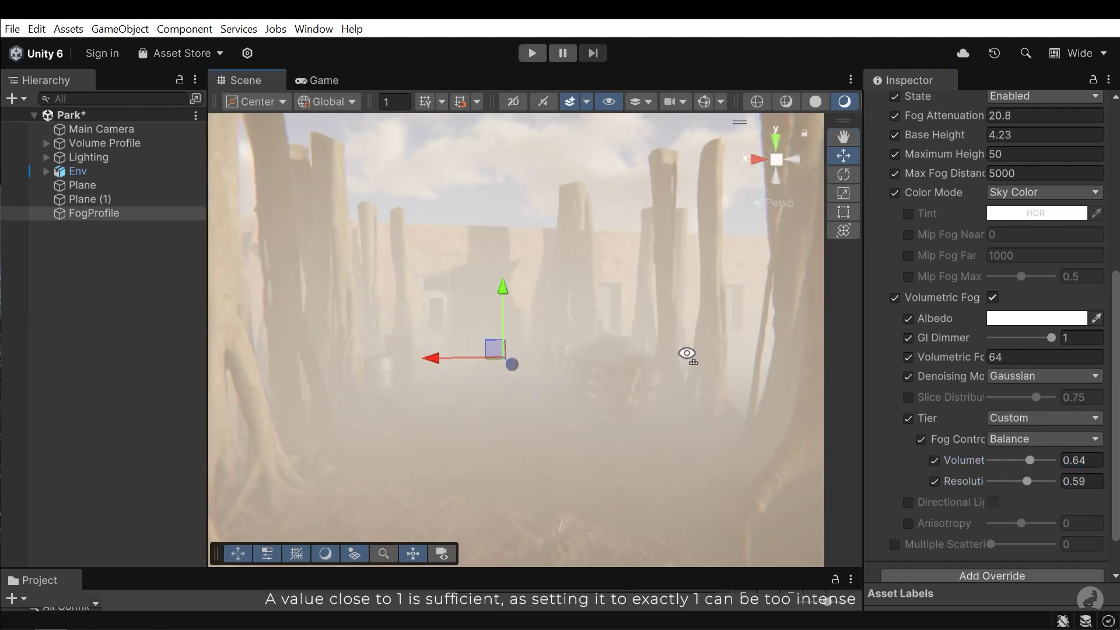
right_drag(688, 352, 513, 367)
Try limiting the volumetric fog to directional lights only, then disable that override again
click(908, 503)
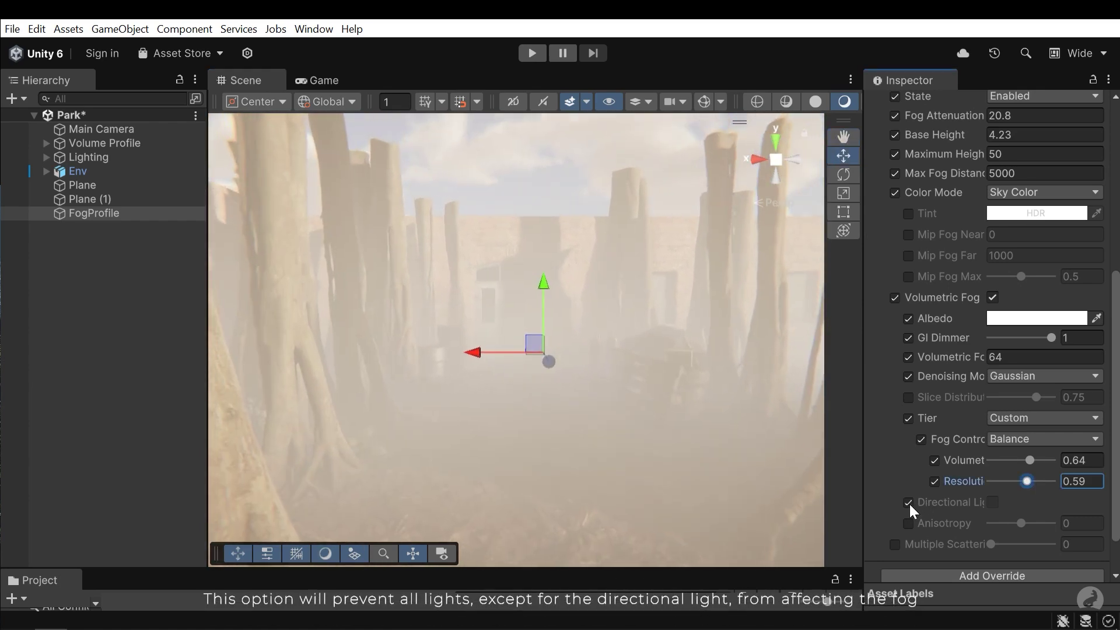
click(992, 503)
mouse_move(946, 500)
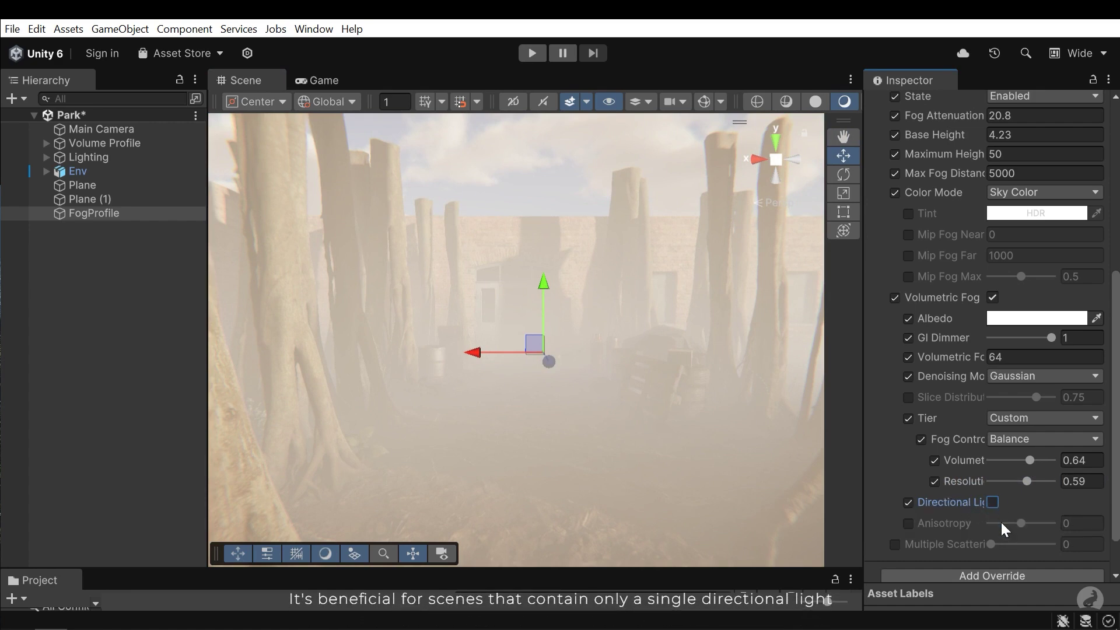
click(908, 503)
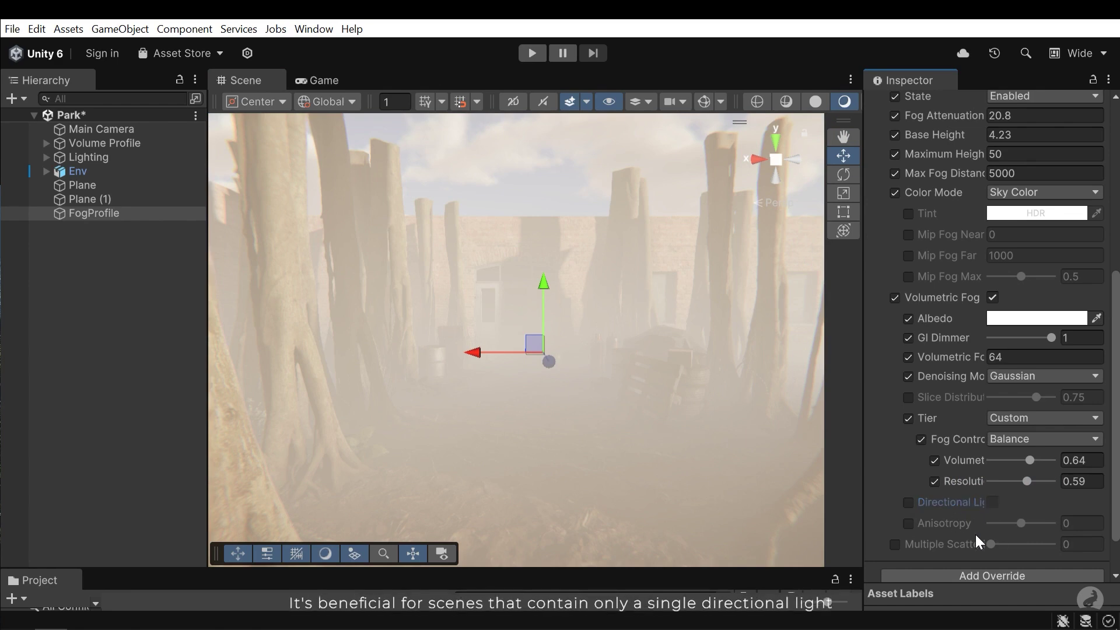
Try adjusting the volumetric fog's Anisotropy, then disable its override again
click(908, 523)
click(1021, 523)
mouse_move(1033, 524)
mouse_down()
mouse_move(1061, 529)
mouse_move(991, 523)
mouse_move(1036, 523)
mouse_up()
click(908, 523)
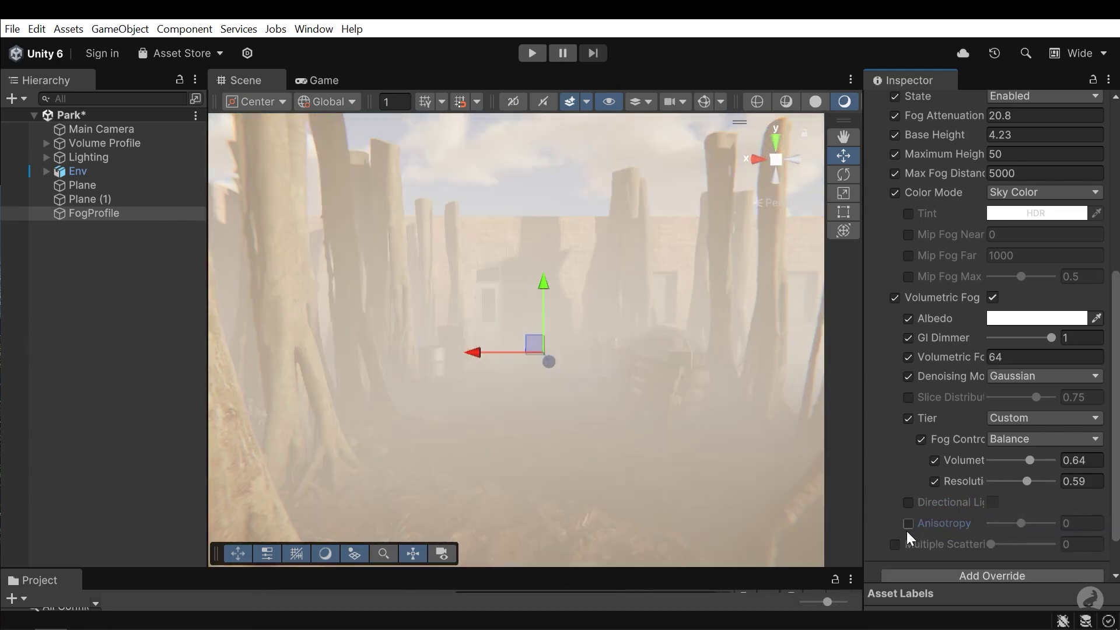
Try a Multiple Scattering intensity of 2, compare it with 0 and disable the override again
click(894, 545)
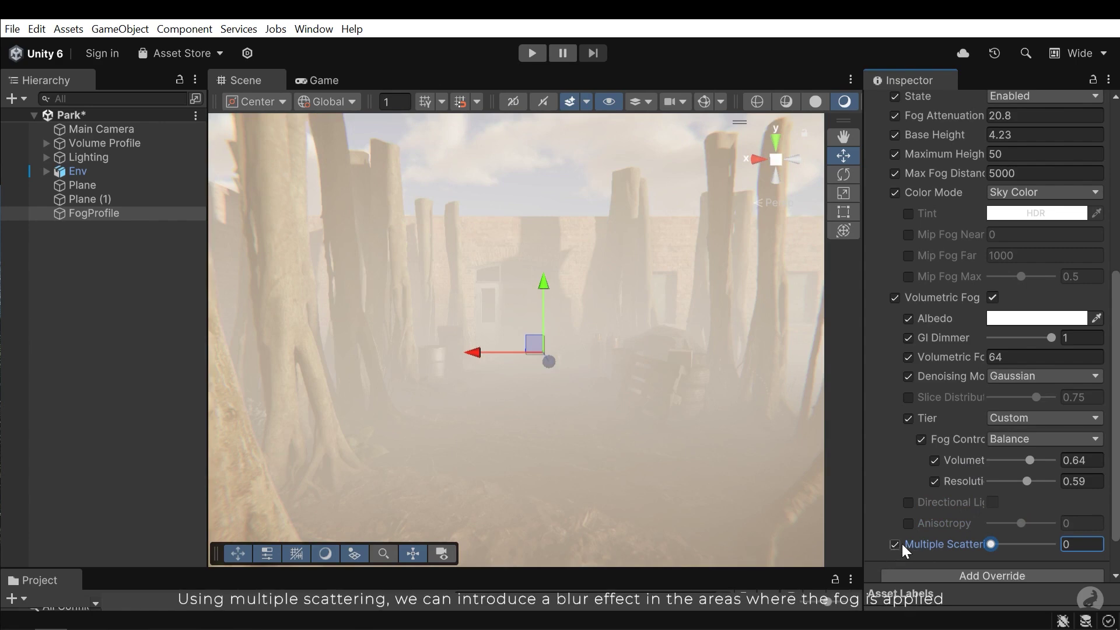
drag(996, 543, 1051, 544)
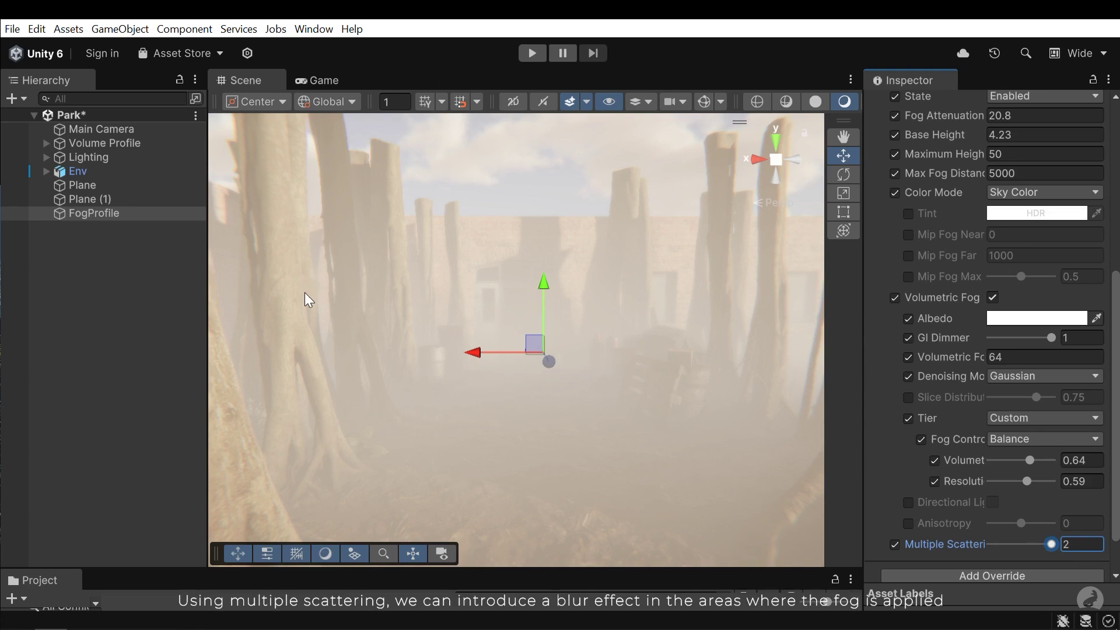
key(ctrl+z)
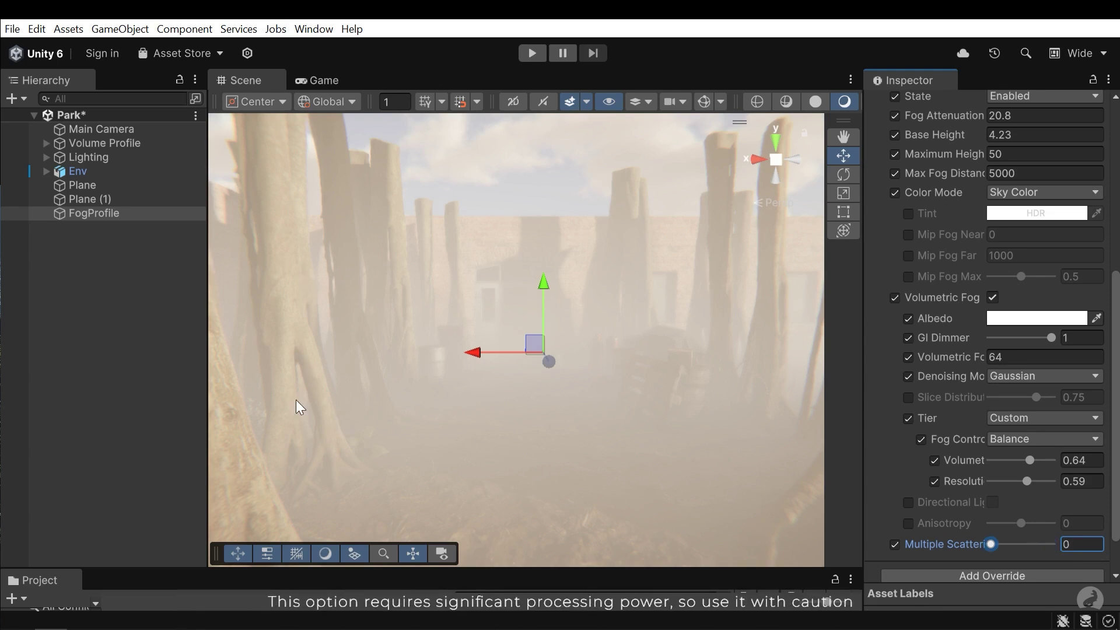
key(ctrl+y)
right_drag(636, 391, 525, 350)
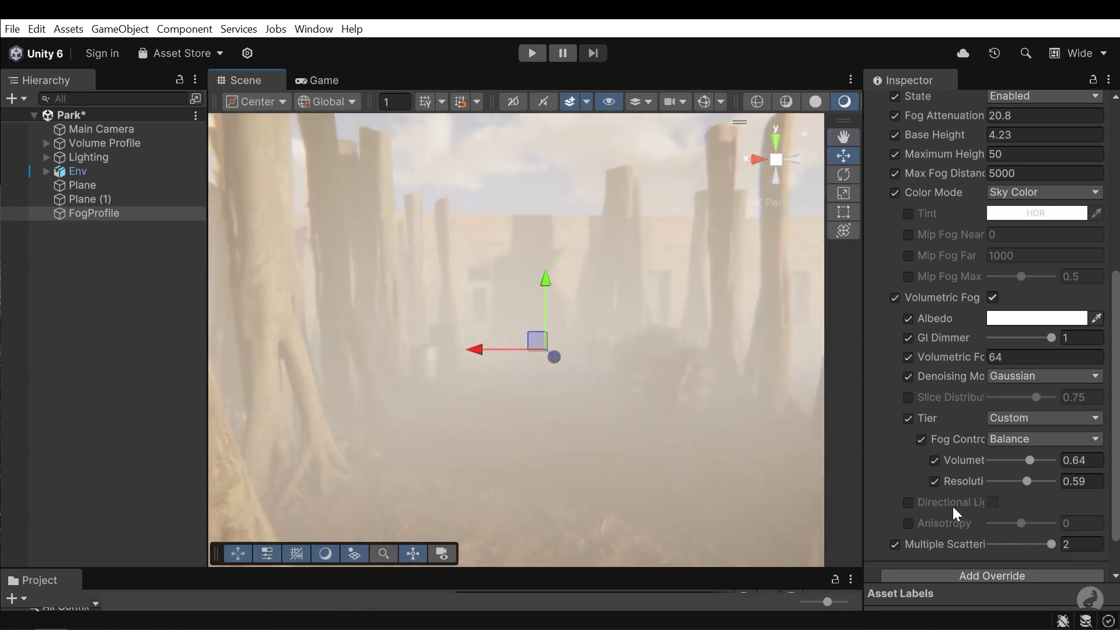
click(894, 544)
middle_drag(387, 275, 416, 307)
right_drag(416, 307, 612, 274)
scroll(973, 210, up, 2)
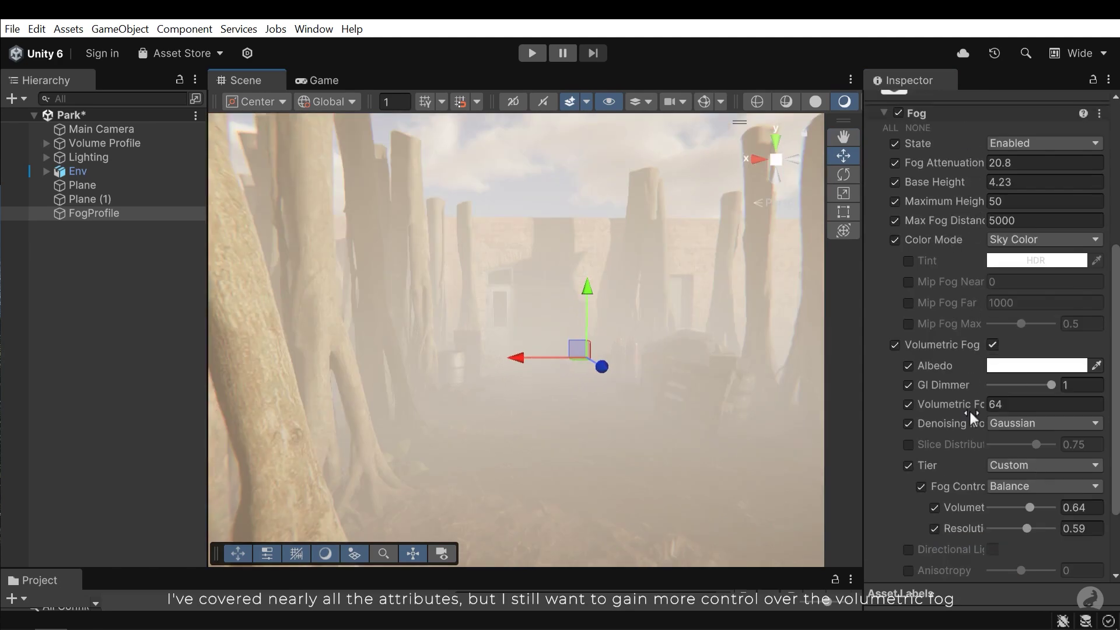
Add a Local Volumetric Fog object to the scene and review its component properties
click(82, 303)
click(120, 29)
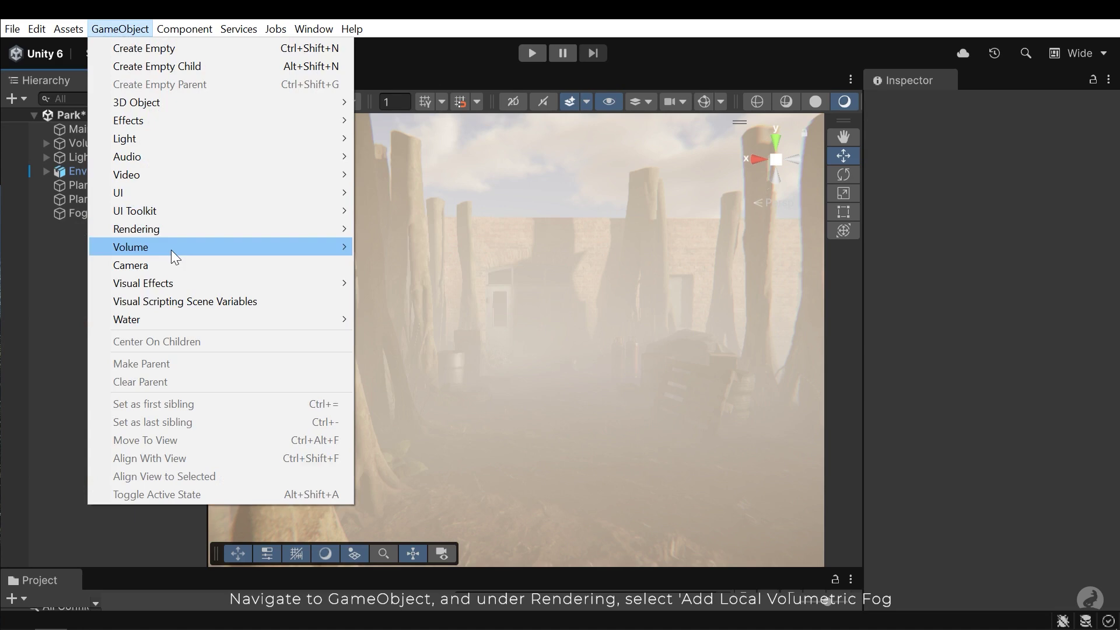
mouse_move(239, 232)
click(387, 253)
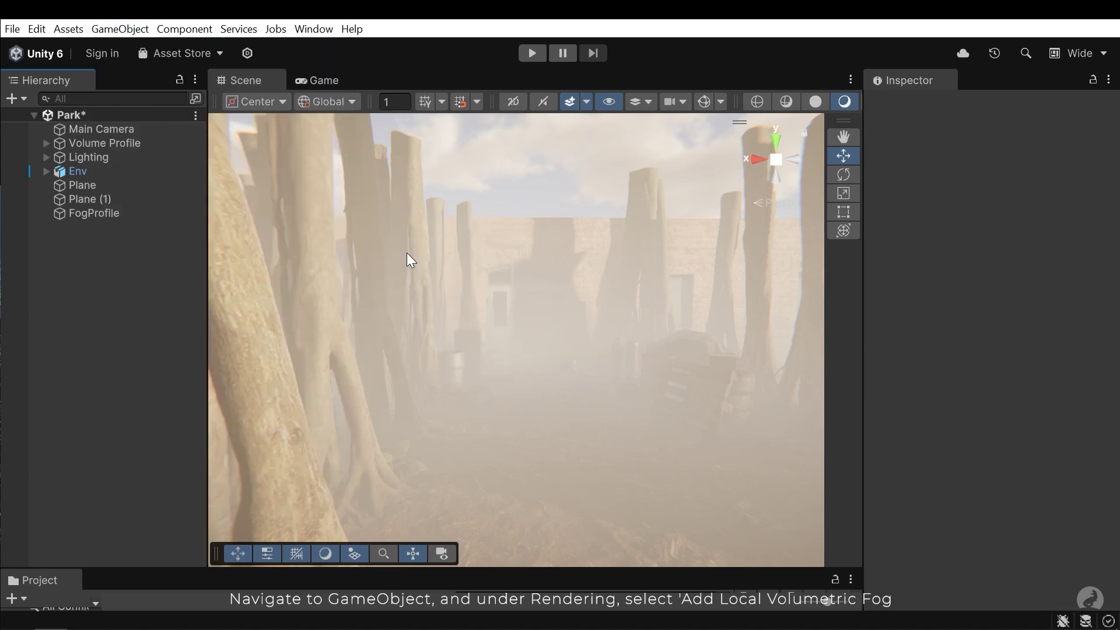
click(160, 285)
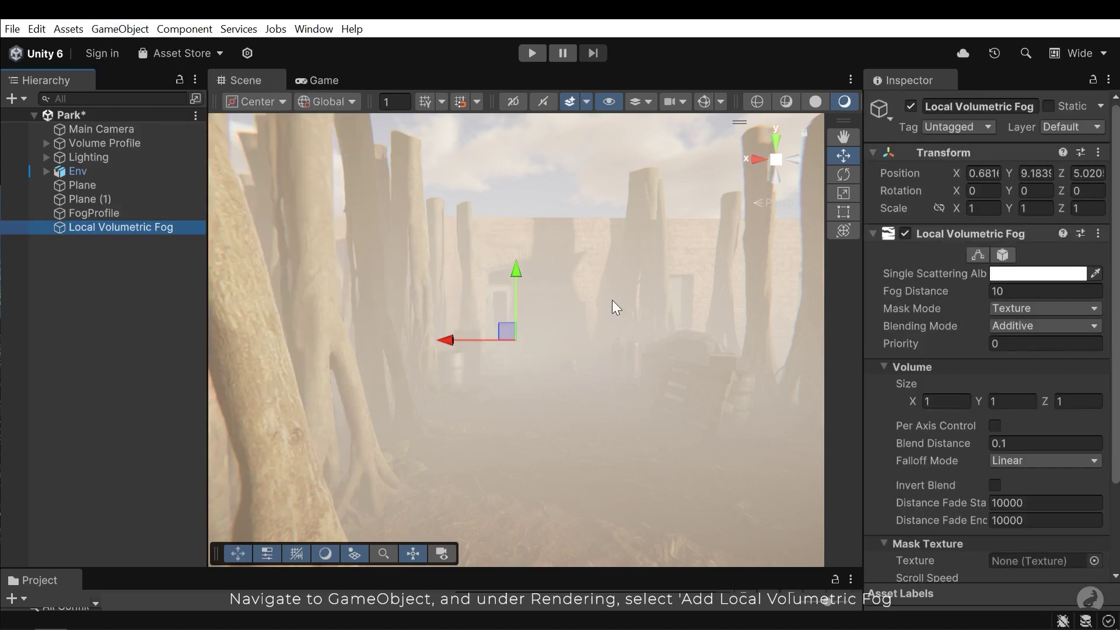
scroll(972, 350, down, 2)
scroll(971, 336, down, 3)
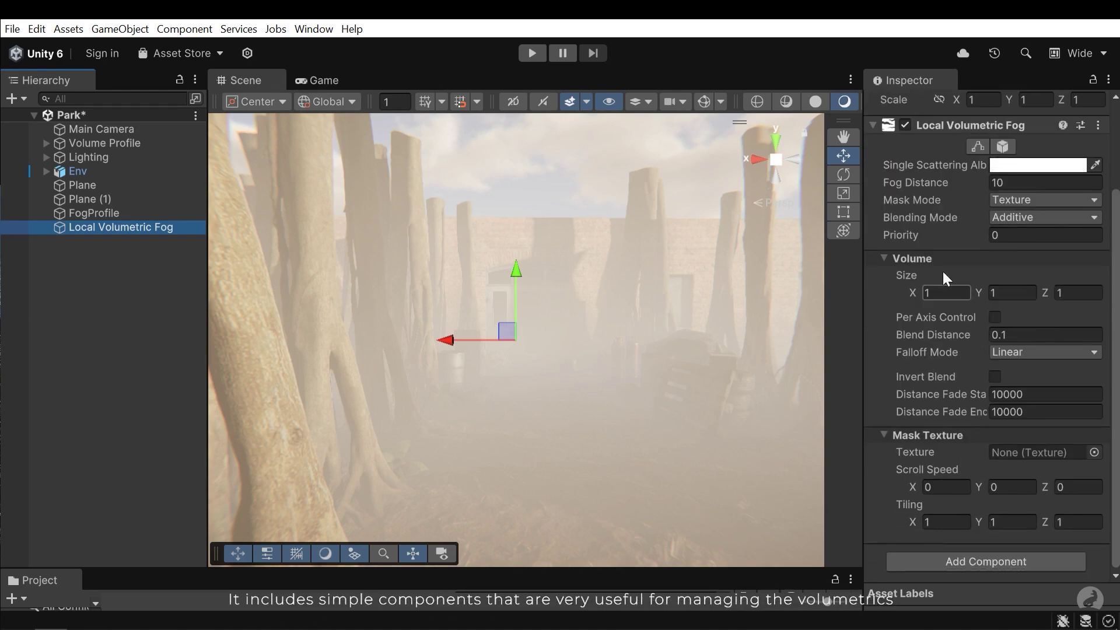
Set the Local Volumetric Fog's volume size to 200 on the X, Y and Z axes
right_drag(508, 375, 536, 392)
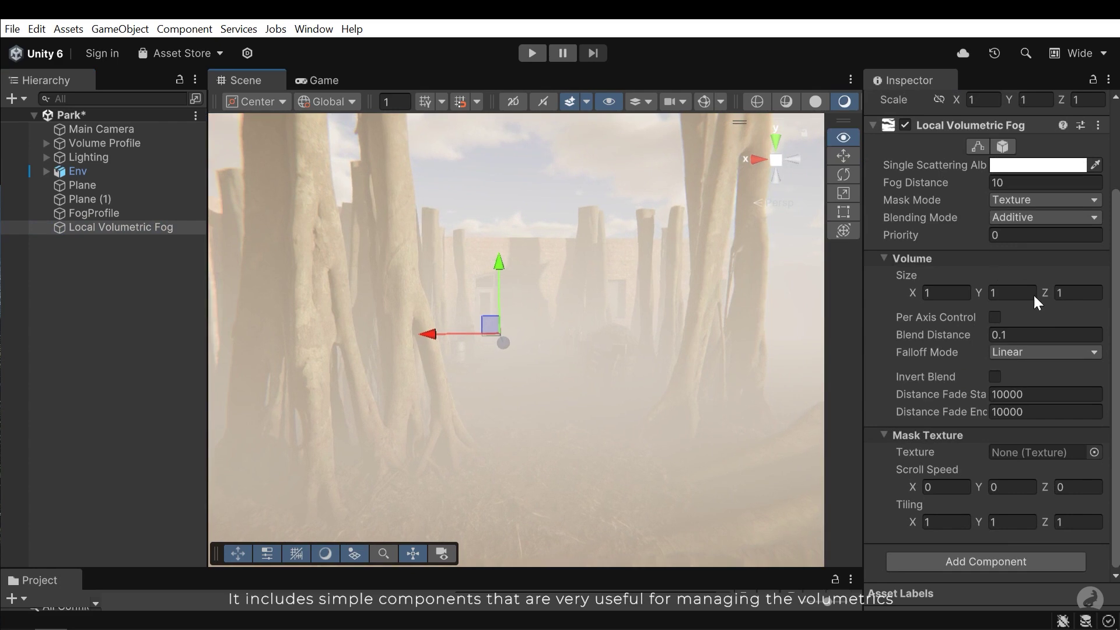
right_drag(670, 168, 499, 295)
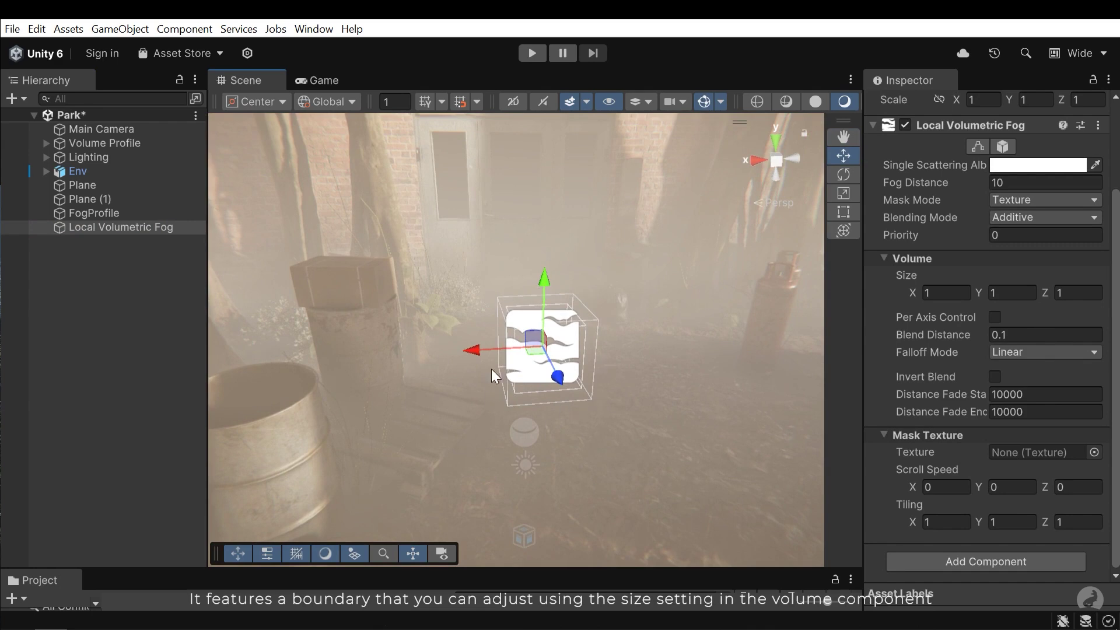
click(950, 294)
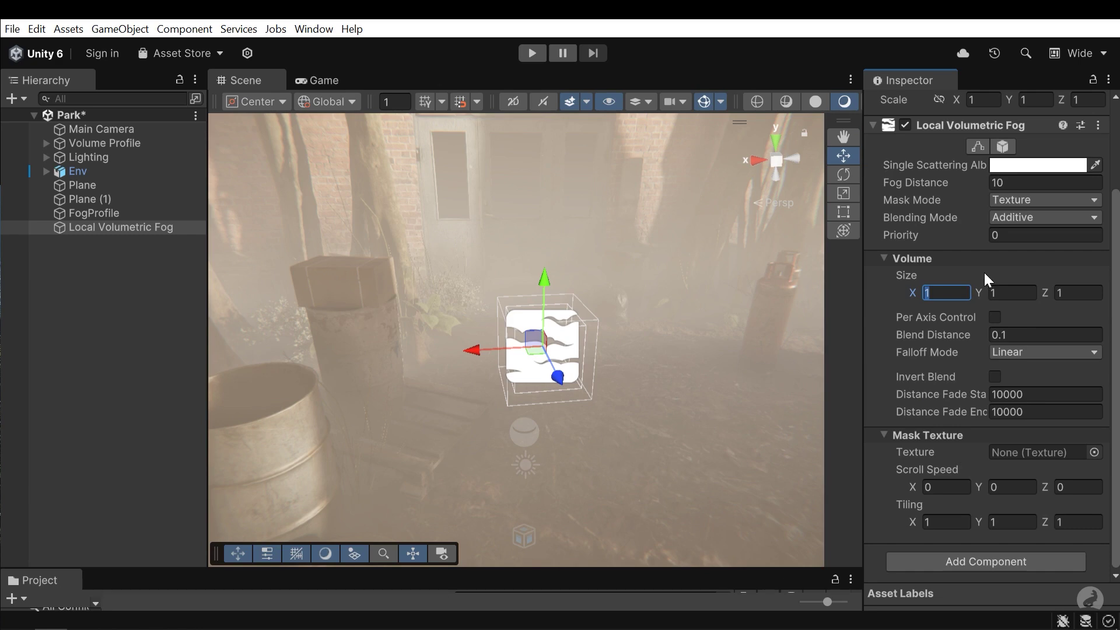
text(20)
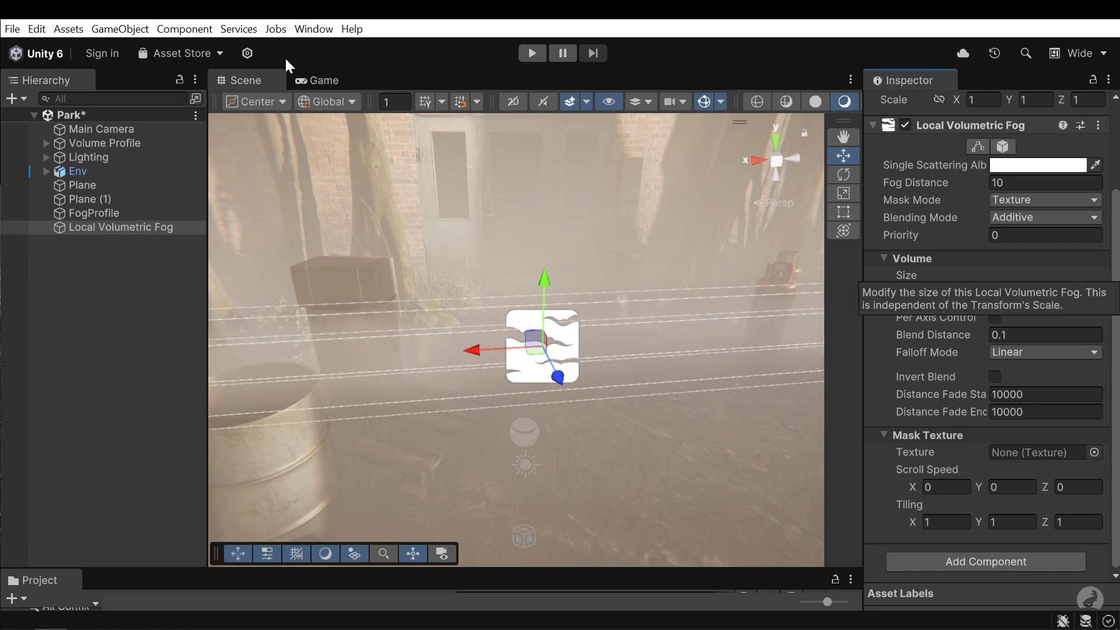
key(Tab)
text(200)
key(Tab)
text(200)
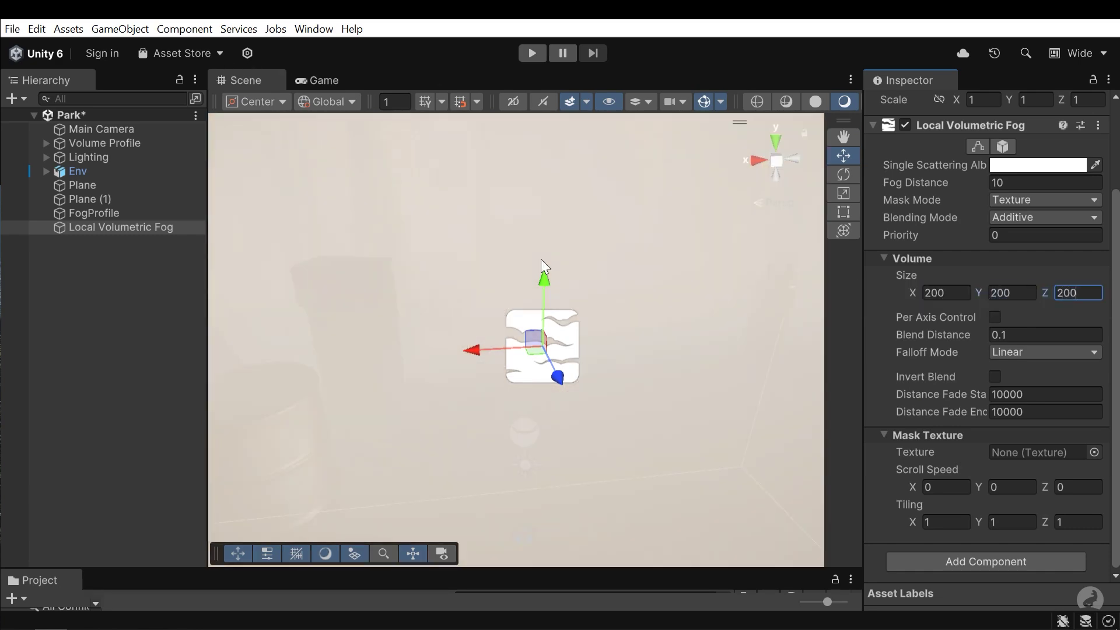
scroll(545, 361, down, 5)
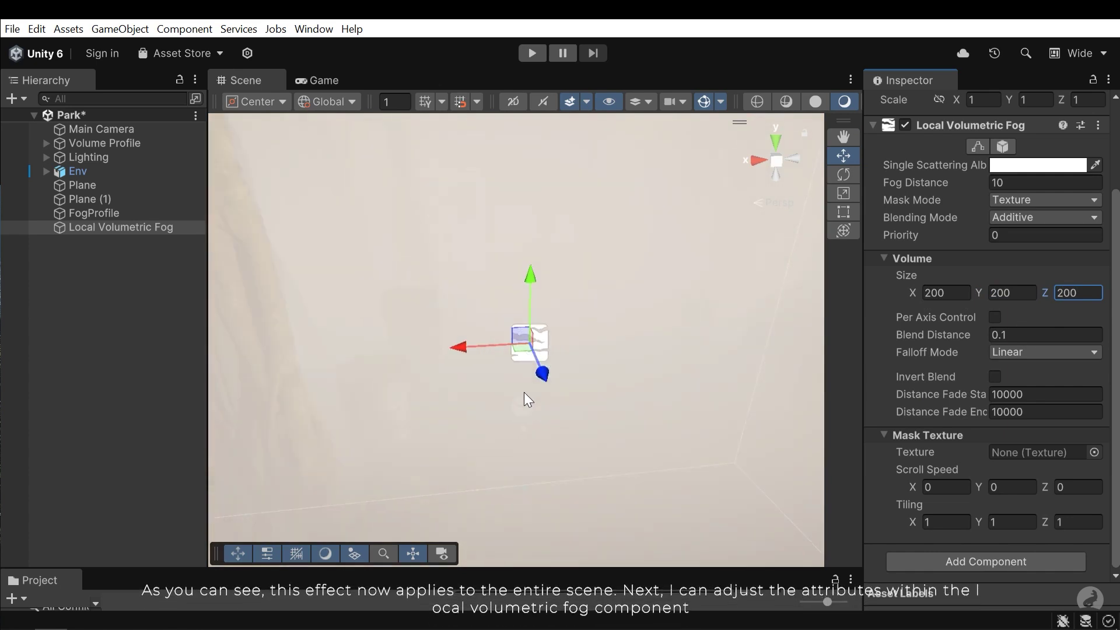
right_drag(524, 391, 589, 359)
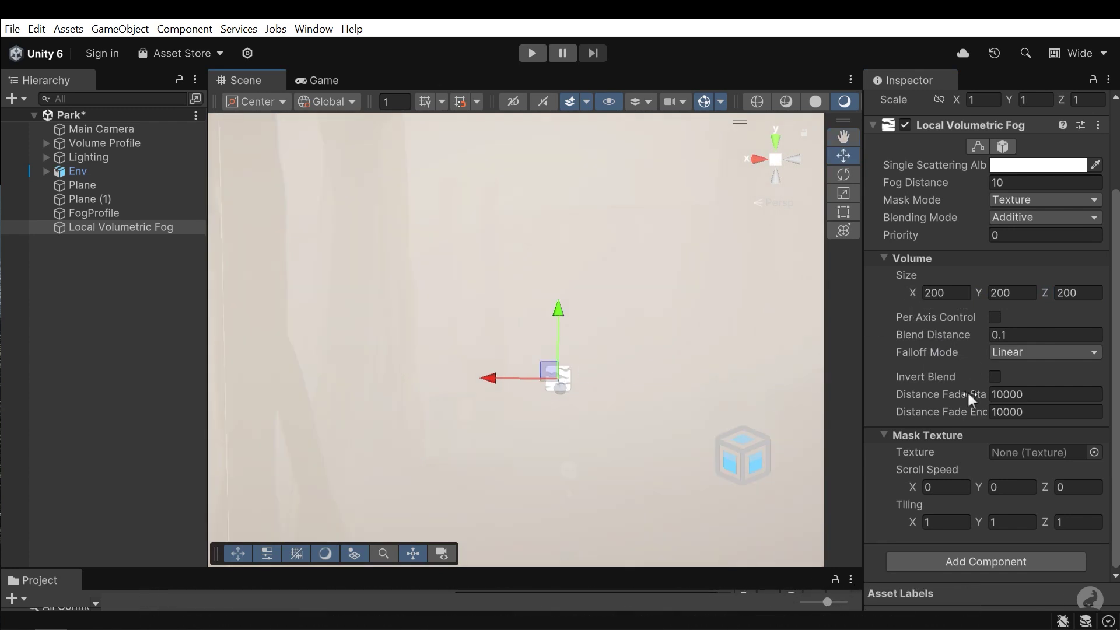
Increase the Local Volumetric Fog's Fog Distance to 53.87 to thin the fog
scroll(964, 465, up, 3)
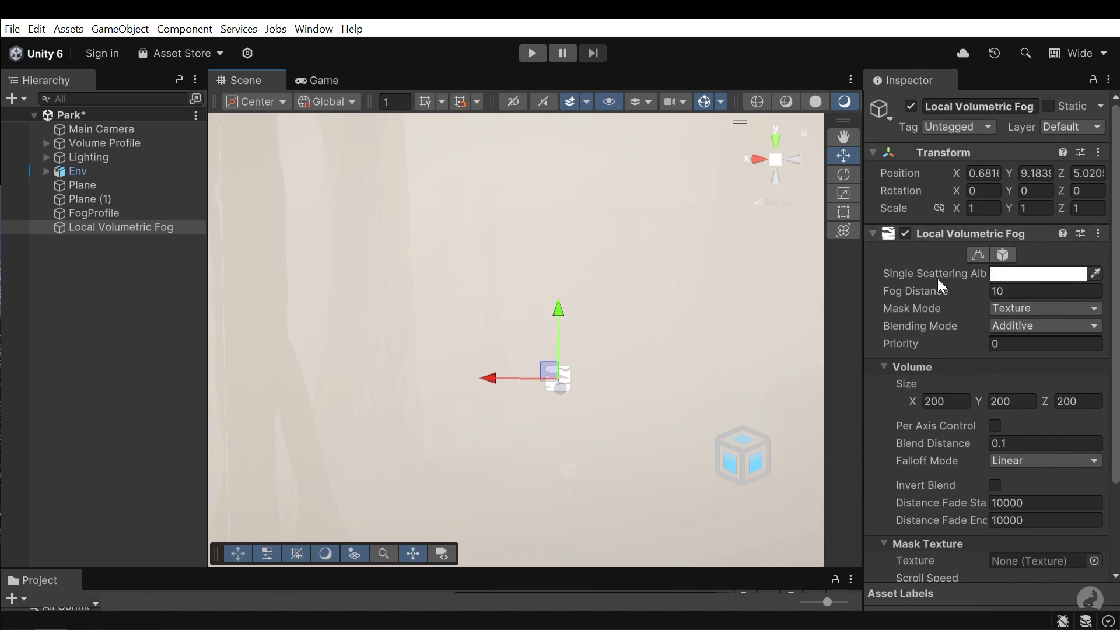
drag(926, 288, 730, 268)
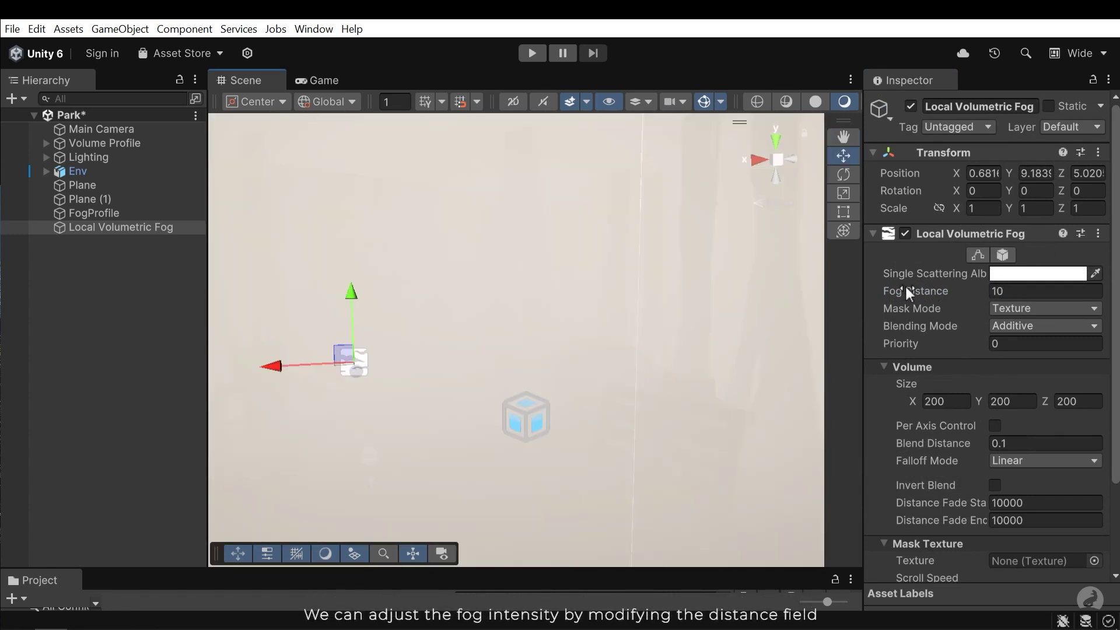
drag(905, 285, 192, 317)
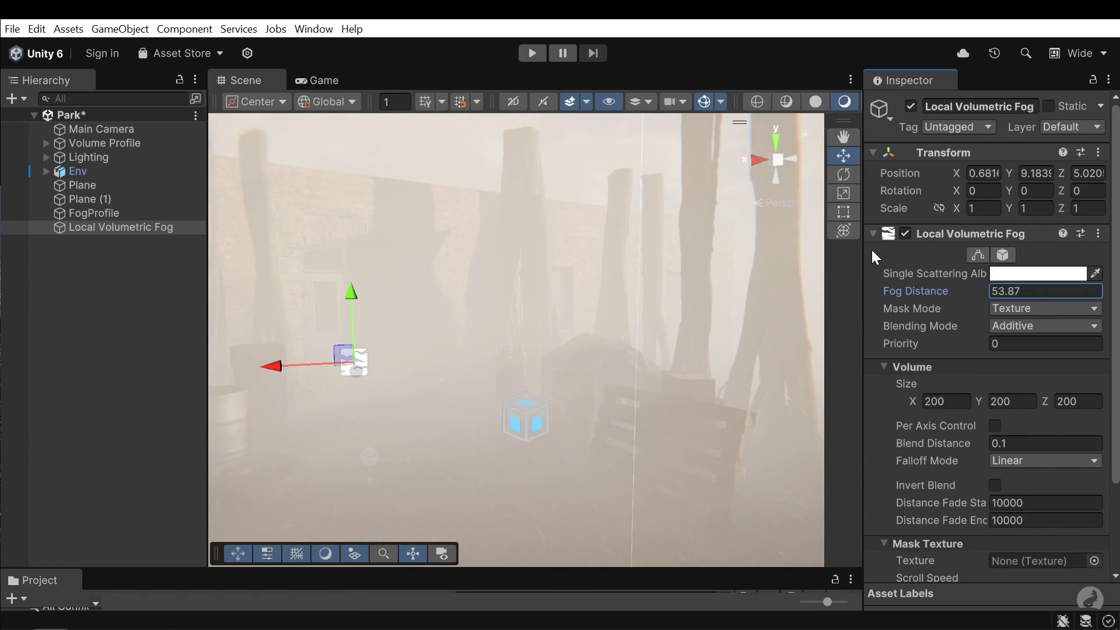
Try an off-white F4F4F4 (RGB 244, 244, 244) as the Local Volumetric Fog's Single Scattering Albedo
click(1031, 269)
mouse_move(917, 156)
mouse_down()
mouse_move(992, 104)
mouse_move(838, 123)
mouse_move(615, 122)
mouse_up()
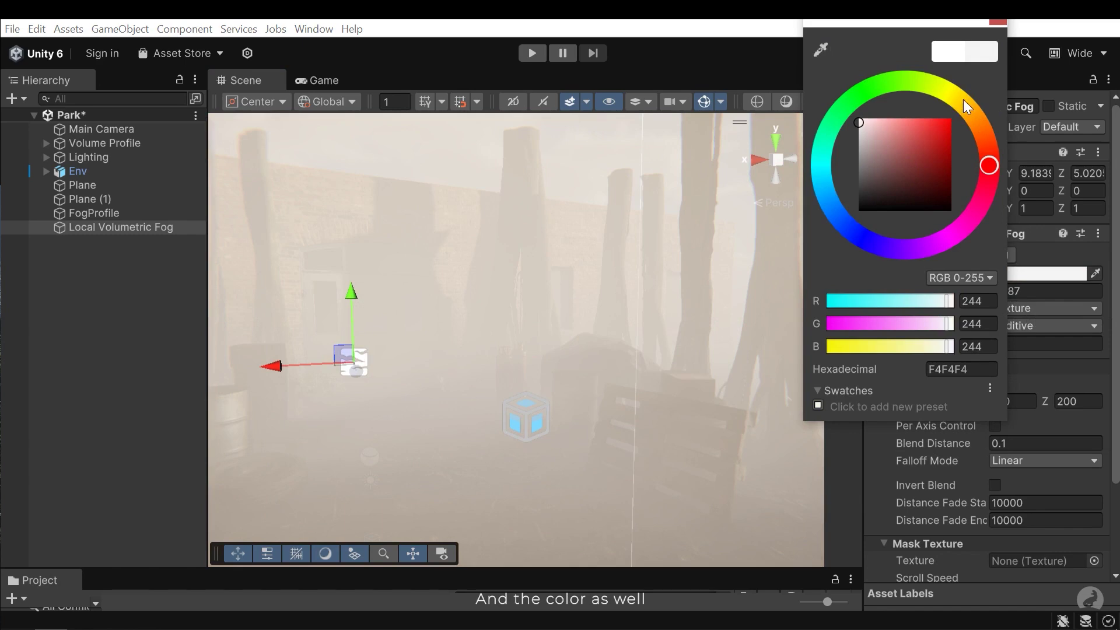
click(993, 23)
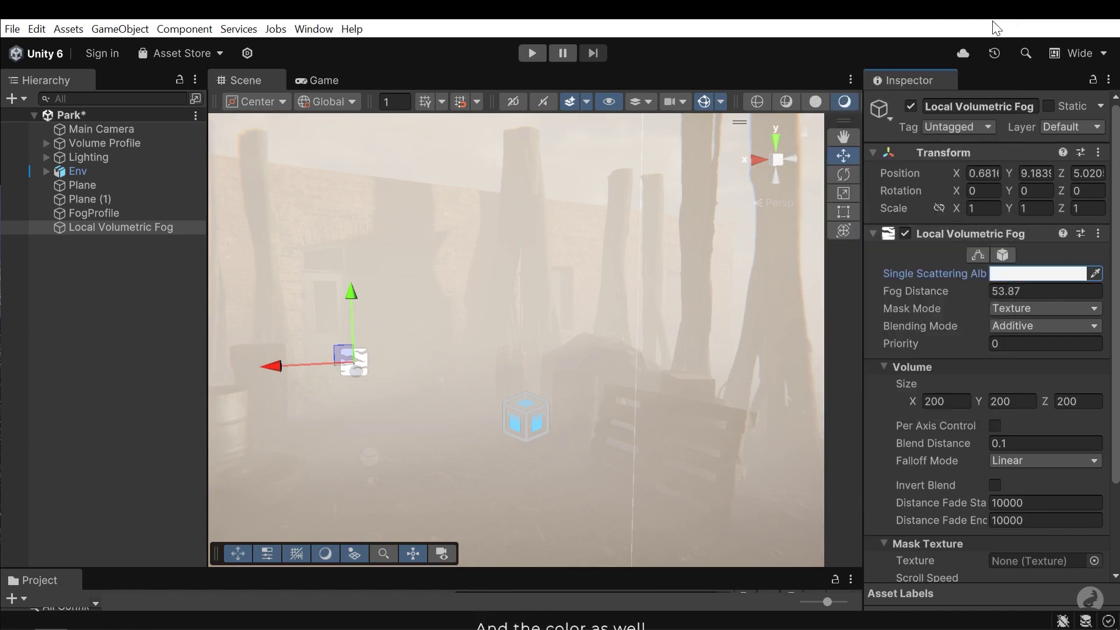
click(1026, 274)
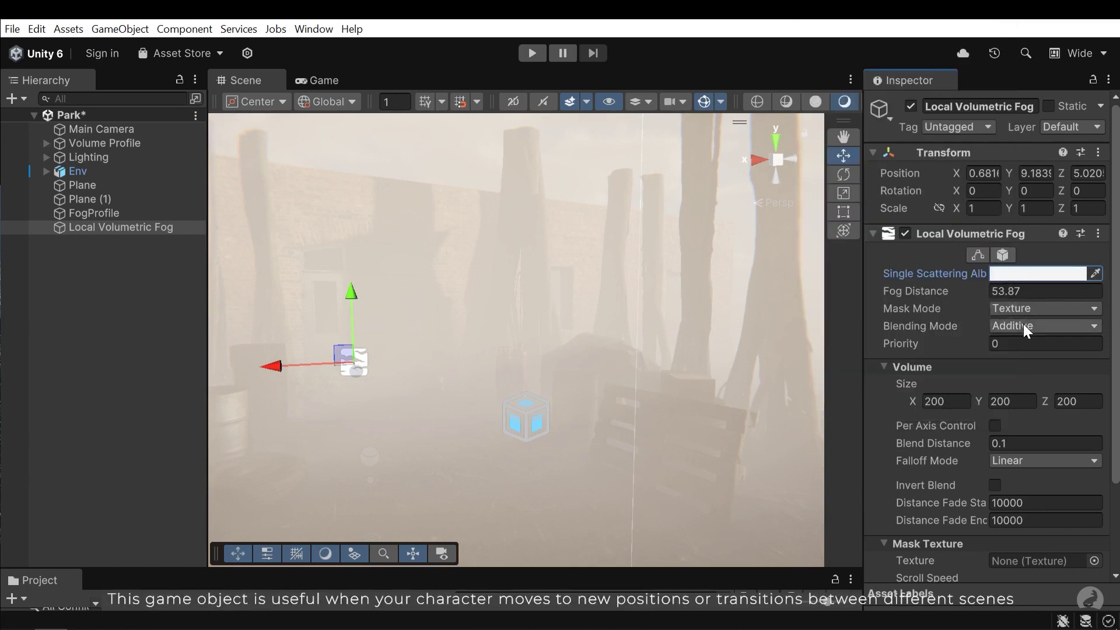
Turn off Volumetric Fog in the FogProfile's Fog override
scroll(1032, 309, down, 3)
scroll(1041, 292, up, 3)
right_drag(461, 412, 367, 398)
scroll(502, 389, down, 5)
middle_drag(538, 358, 533, 355)
click(85, 215)
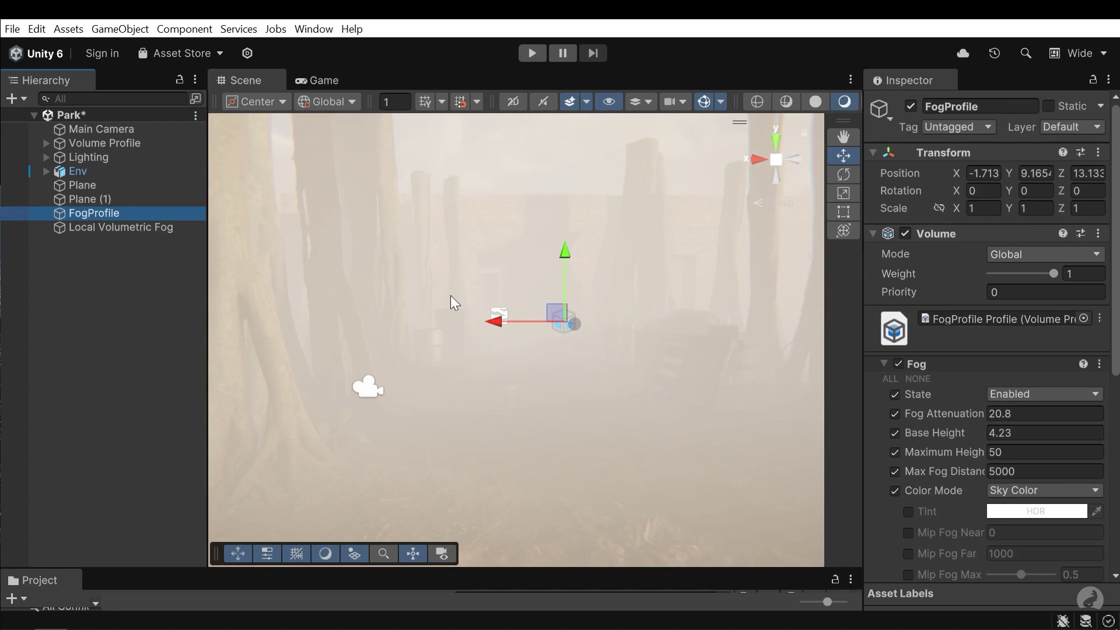
middle_drag(453, 303, 621, 388)
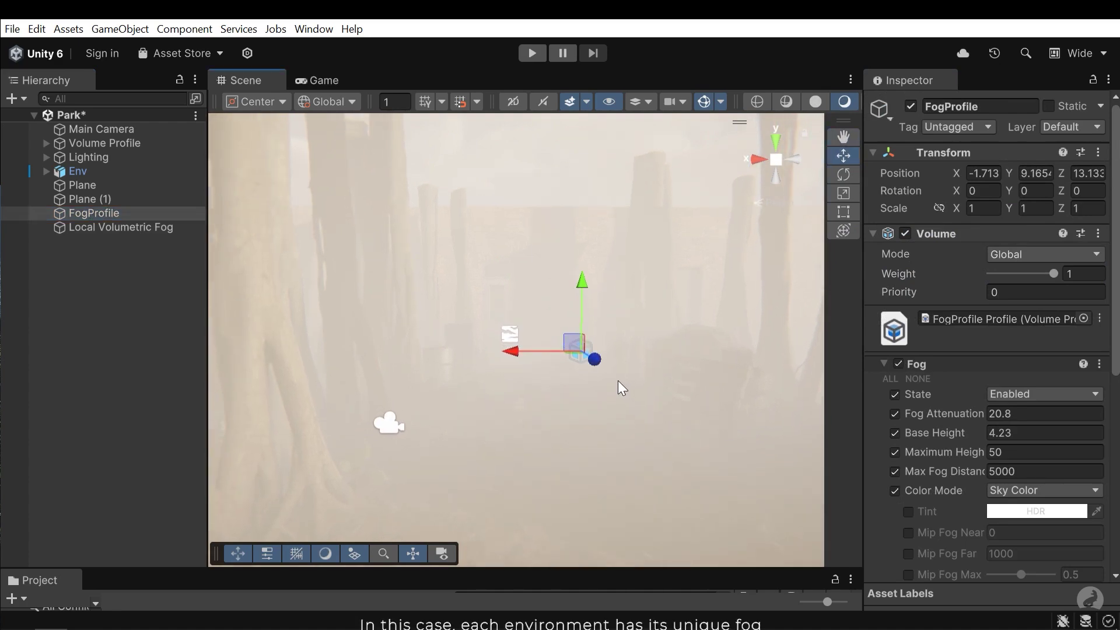
scroll(1040, 418, down, 8)
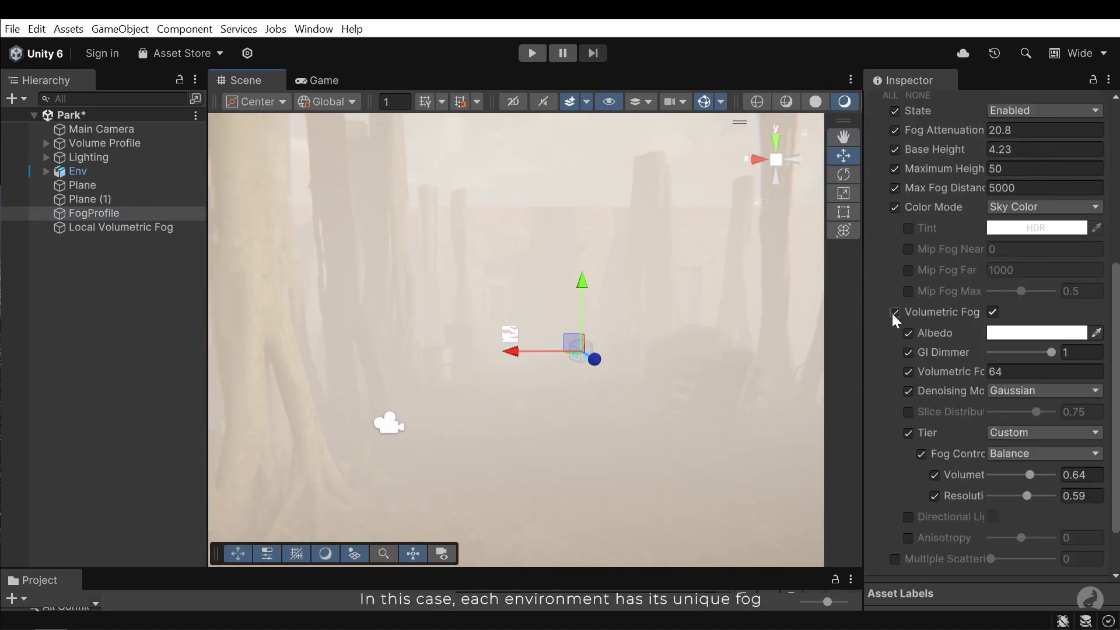
click(894, 313)
click(893, 313)
click(992, 312)
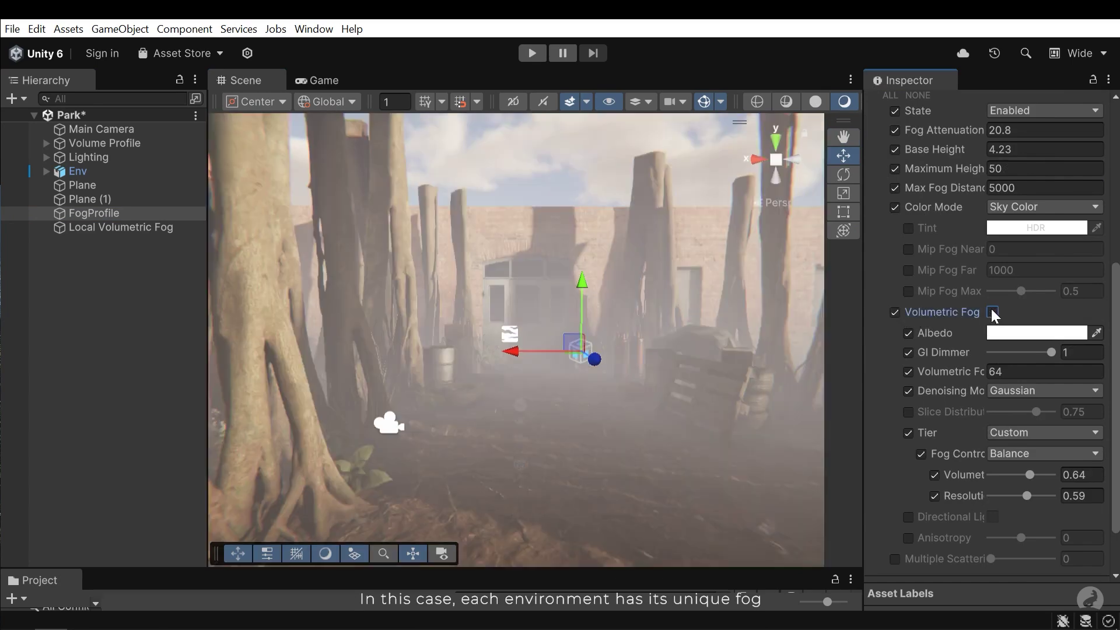
Toggle the Local Volumetric Fog object off and on to test its effect without Volumetric Fog, leaving it active
click(105, 227)
click(910, 106)
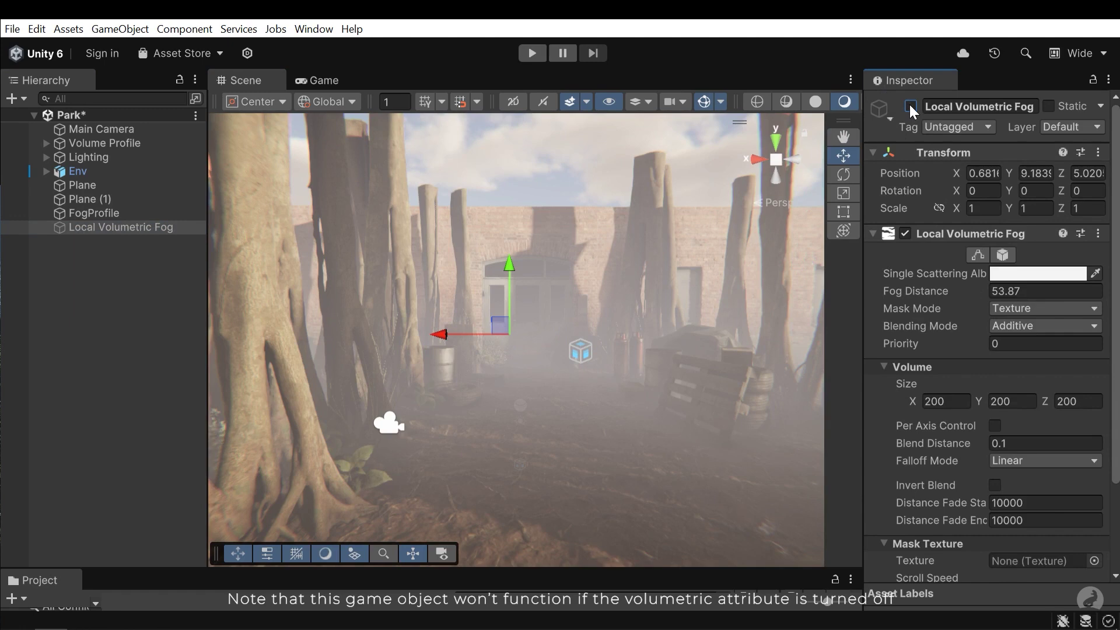
click(910, 106)
click(910, 107)
click(910, 106)
Turn Volumetric Fog back on in the FogProfile's Fog override
click(93, 213)
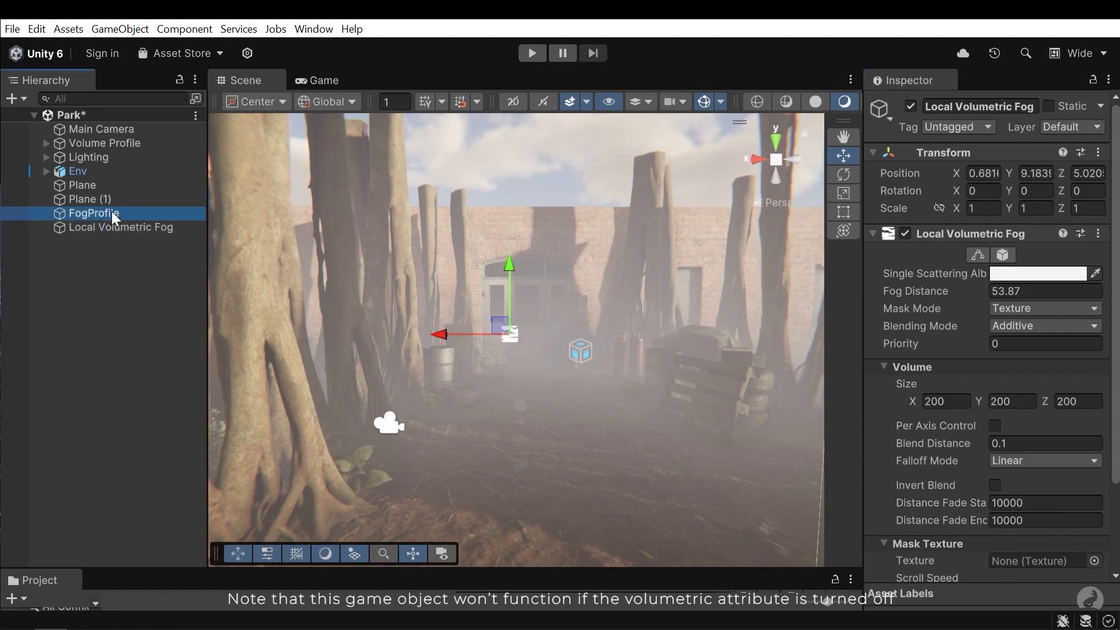
scroll(967, 425, down, 4)
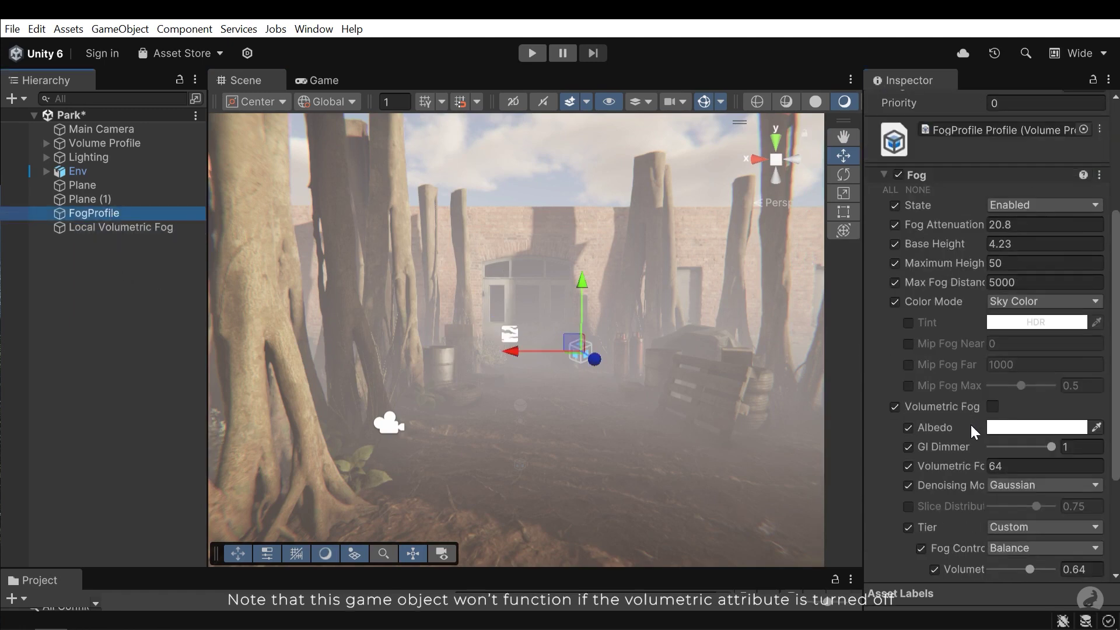
click(993, 405)
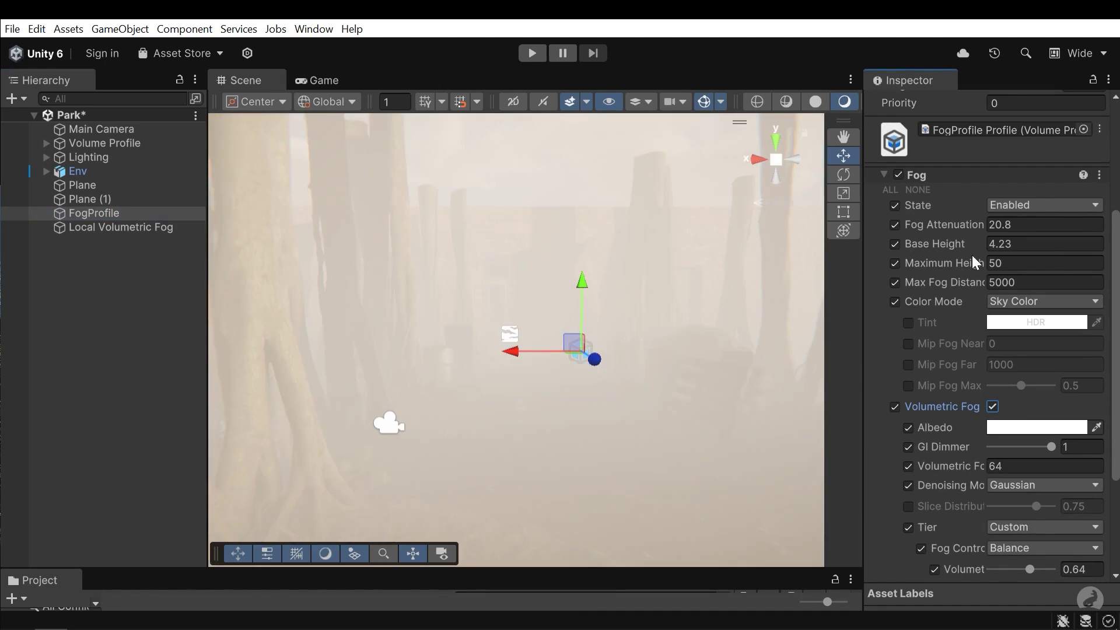
Raise the FogProfile's Base Height to 285.55 and its Fog Attenuation Distance to 130.1
drag(942, 240, 358, 233)
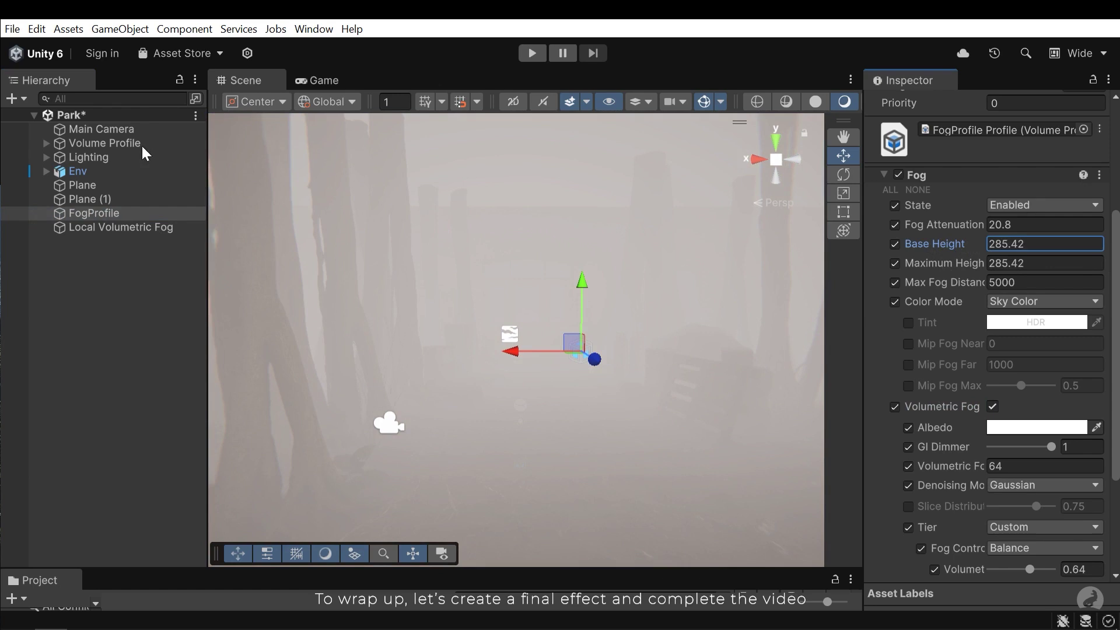
alt+drag(481, 314, 822, 274)
drag(929, 226, 162, 251)
alt+drag(544, 383, 407, 370)
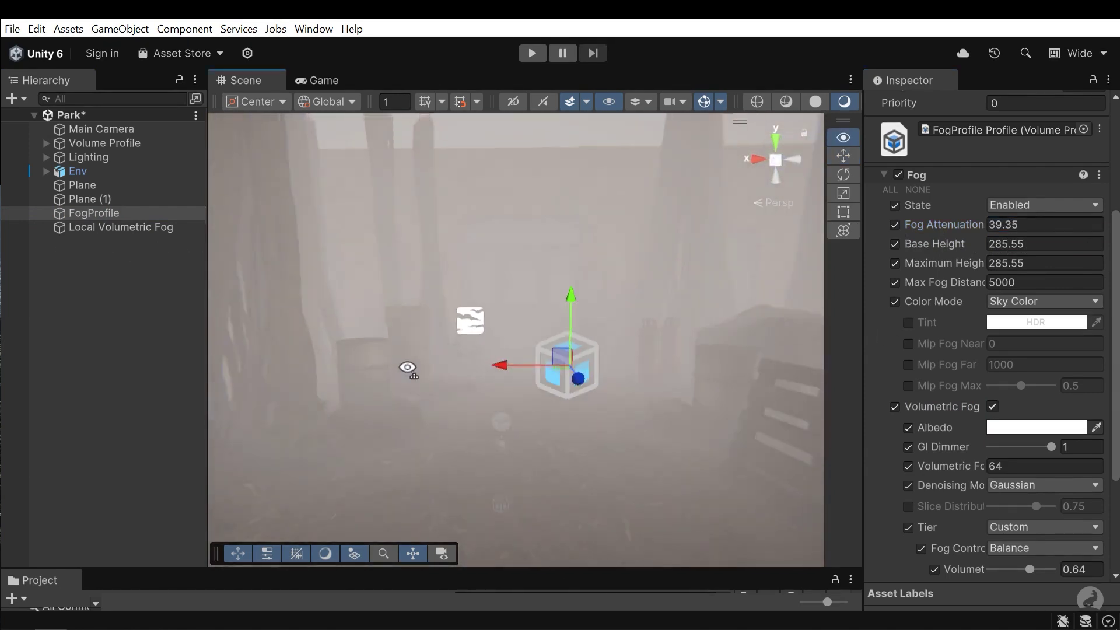
scroll(539, 353, down, 5)
middle_drag(544, 353, 598, 333)
drag(933, 232, 567, 231)
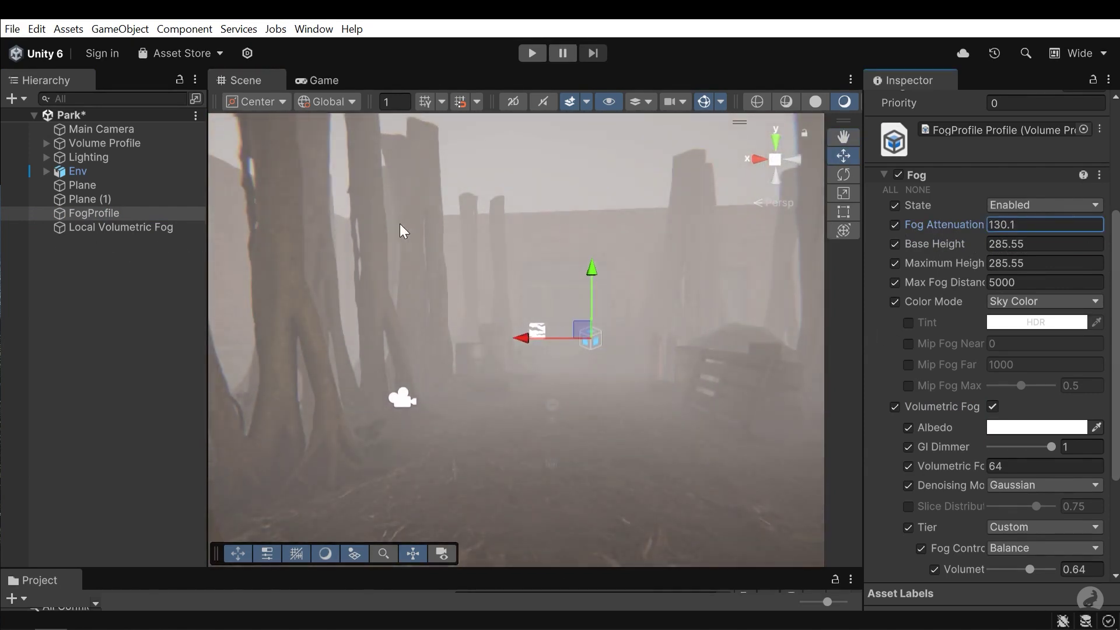
Set the Sun light's color temperature to a cooler 8280 Kelvin
click(46, 156)
click(98, 172)
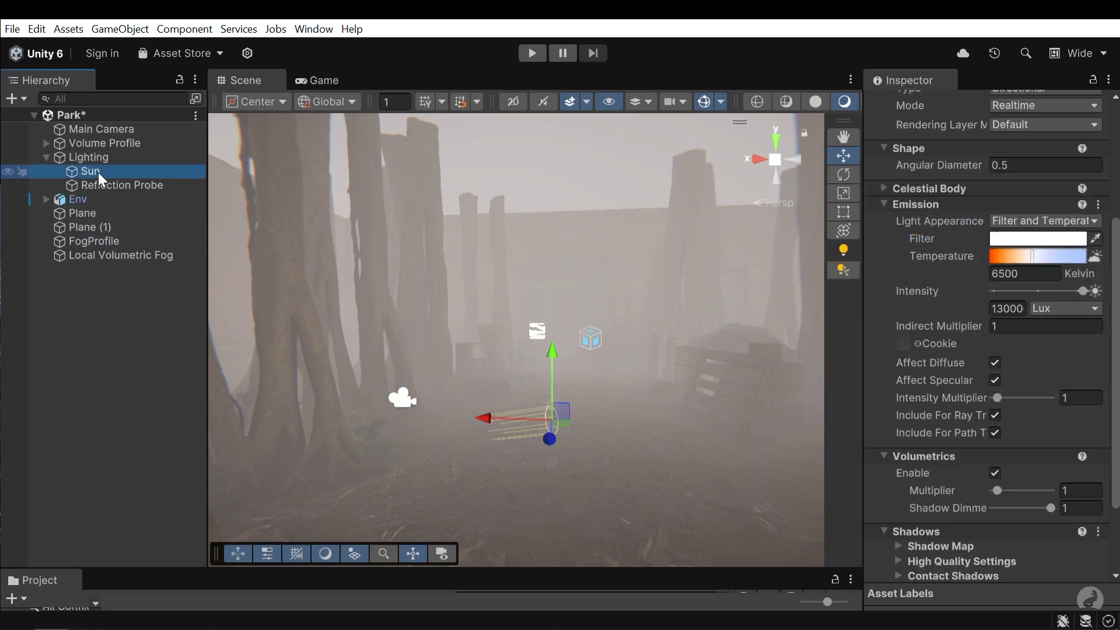
click(1043, 257)
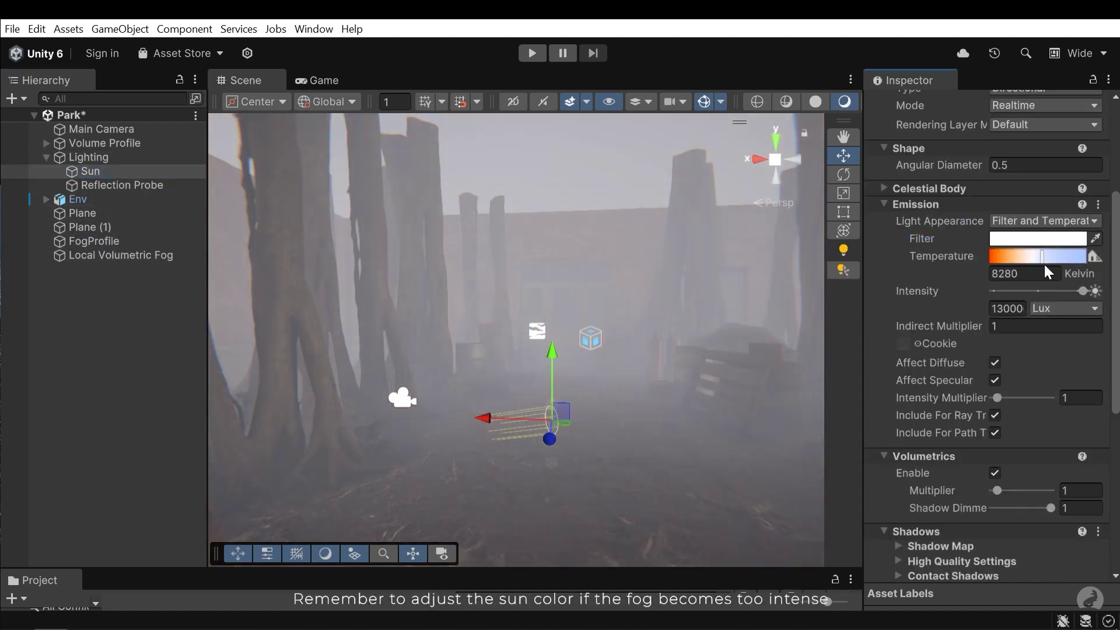
Tint the Local Volumetric Fog's Single Scattering Albedo pale cyan, CBFFF9 (RGB 203, 255, 249)
click(146, 255)
scroll(1063, 276, up, 2)
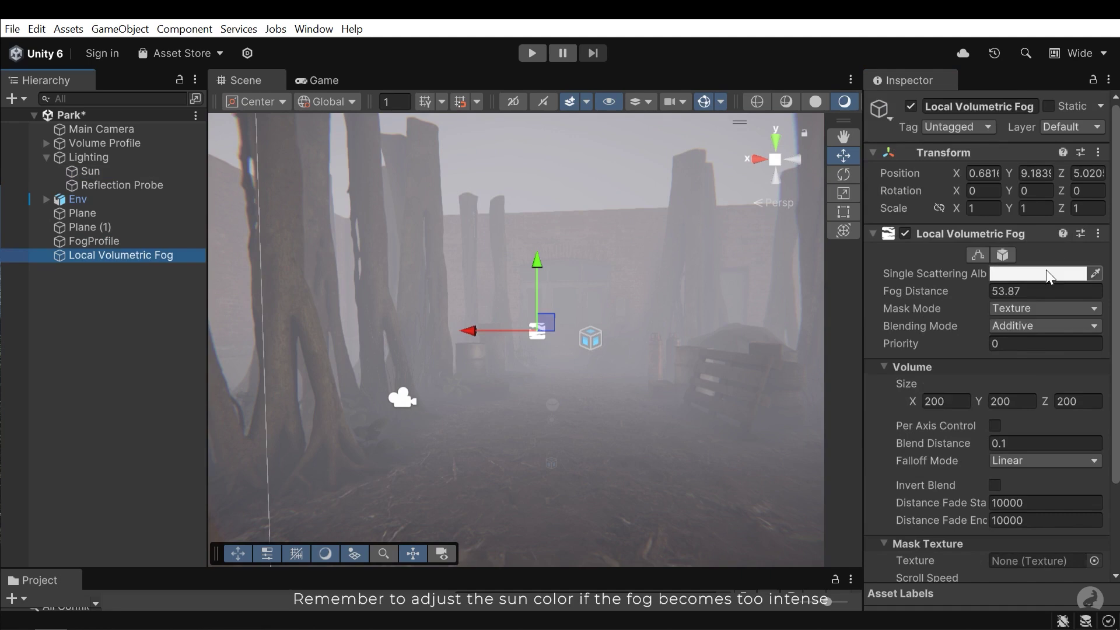
click(1044, 274)
click(826, 156)
click(876, 123)
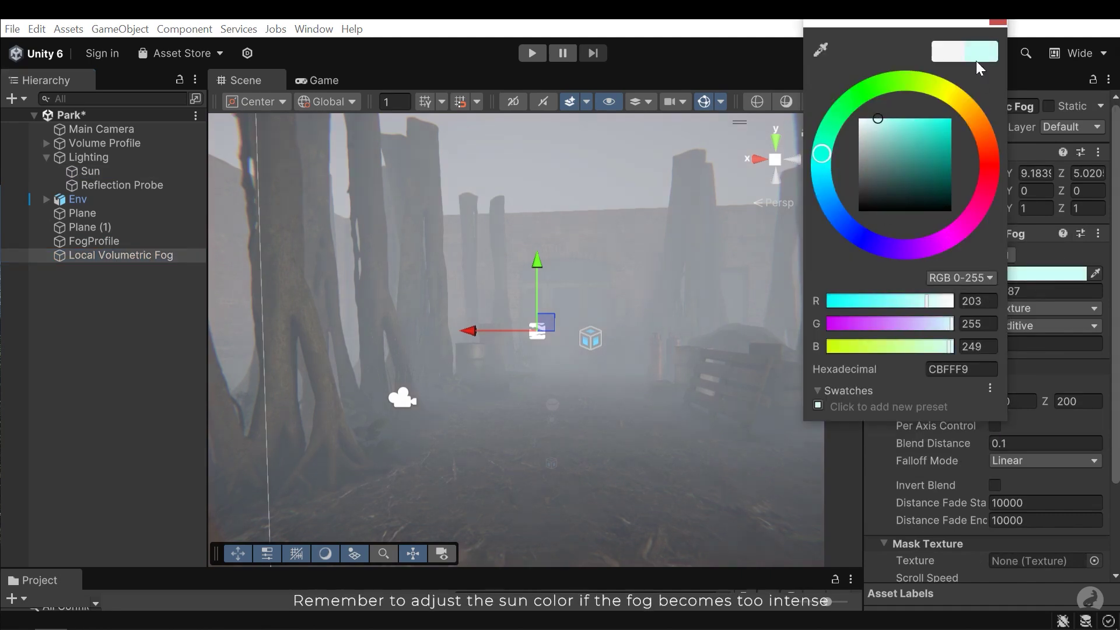
Set the FogProfile's Volumetric Fog Albedo to pale teal DFFFF7 and inspect the foggy scene up close
click(94, 241)
click(1043, 475)
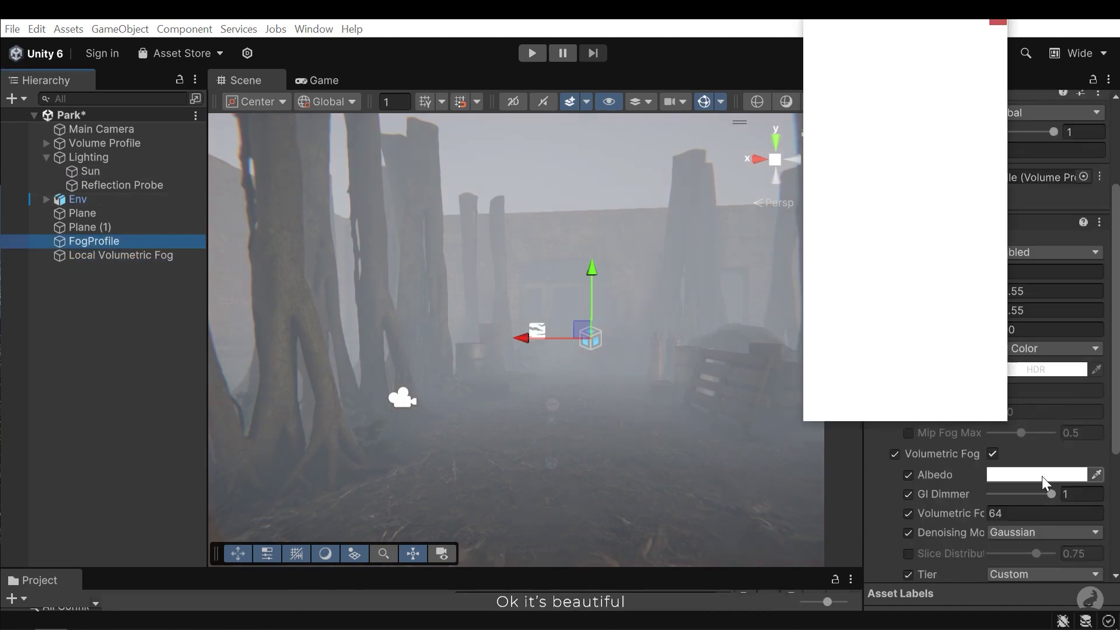
click(823, 142)
click(870, 118)
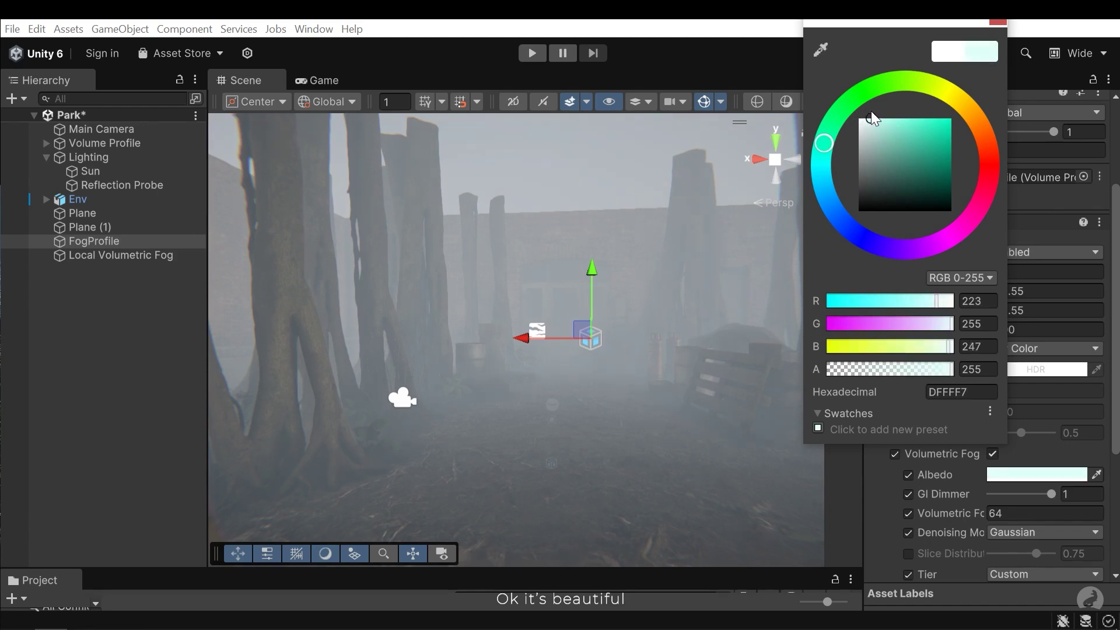
click(1000, 23)
right_drag(666, 292, 578, 300)
key(w)
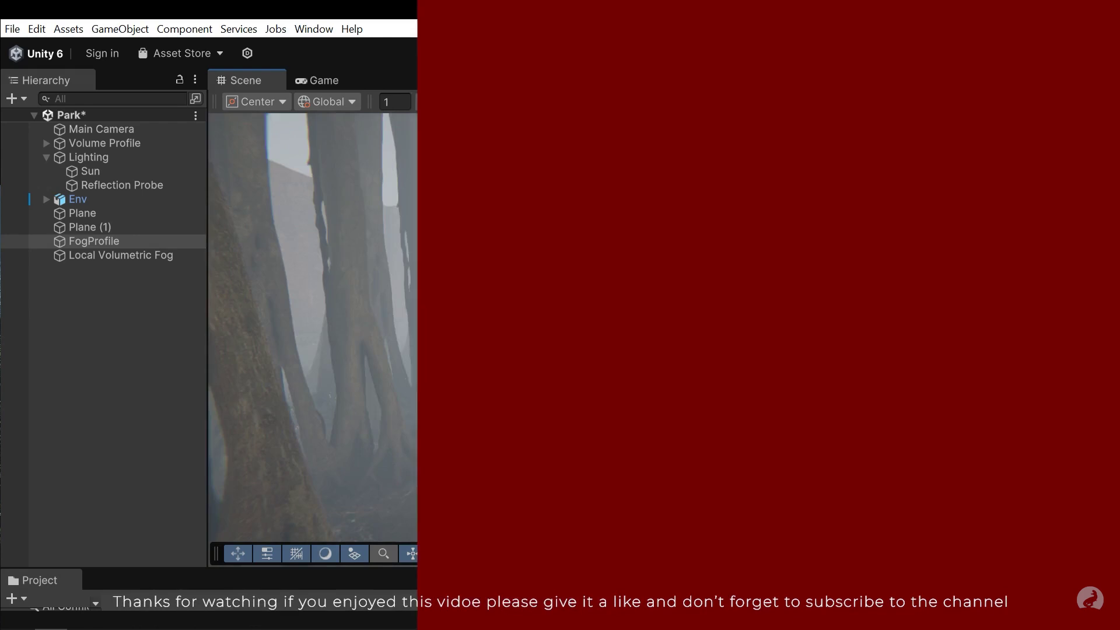